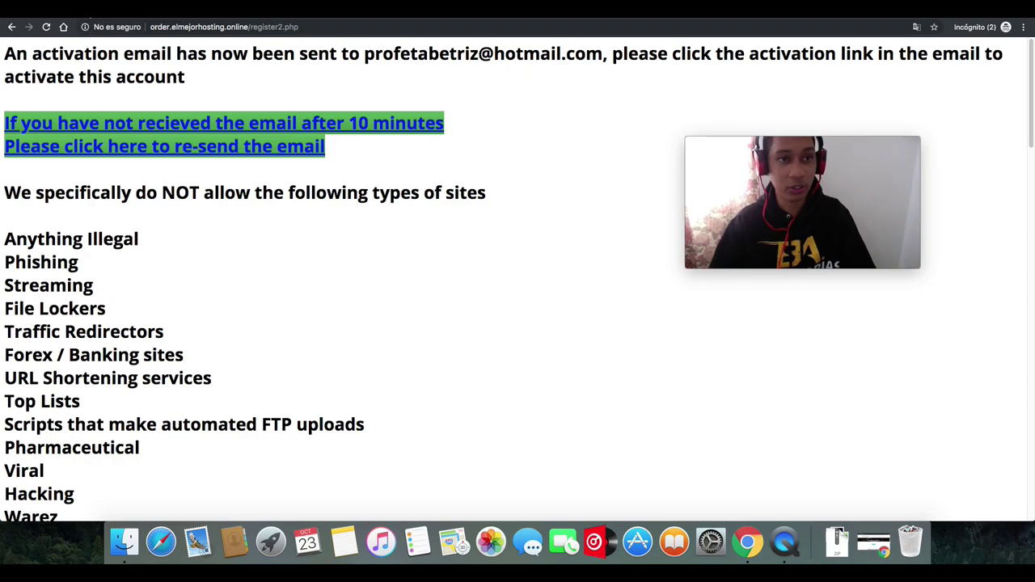
- Switch to the Outlook tab and open the Correo no deseado folder
key("ctrl+Tab")
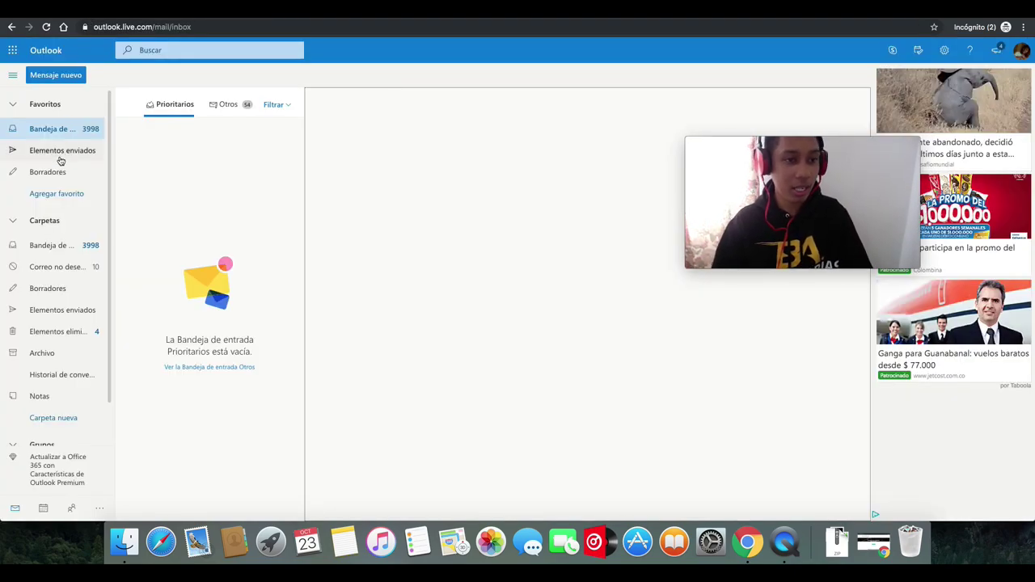
left_click(56, 268)
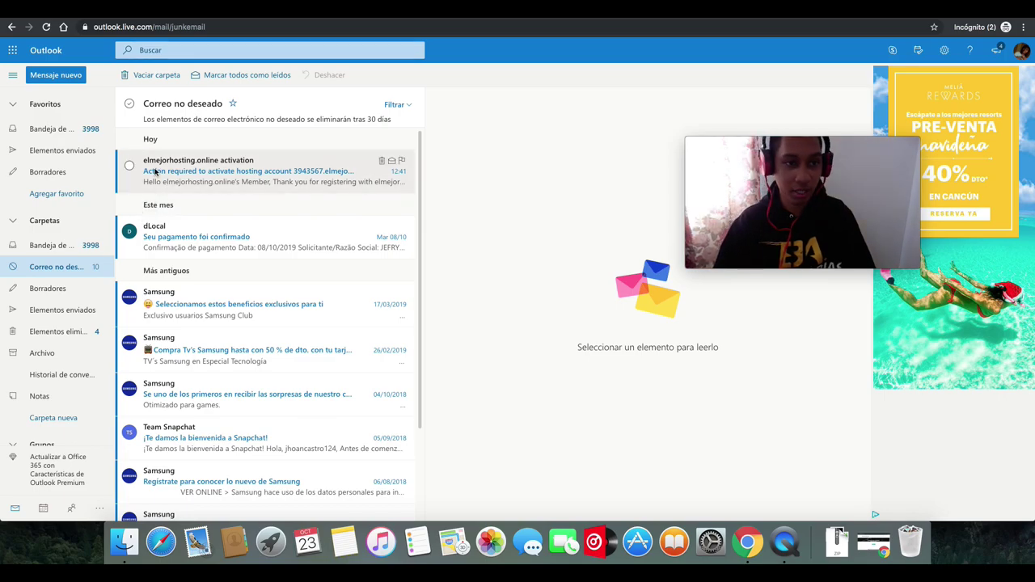
- Open the elmejorhosting.online activation message and follow its account activation link
left_click(207, 180)
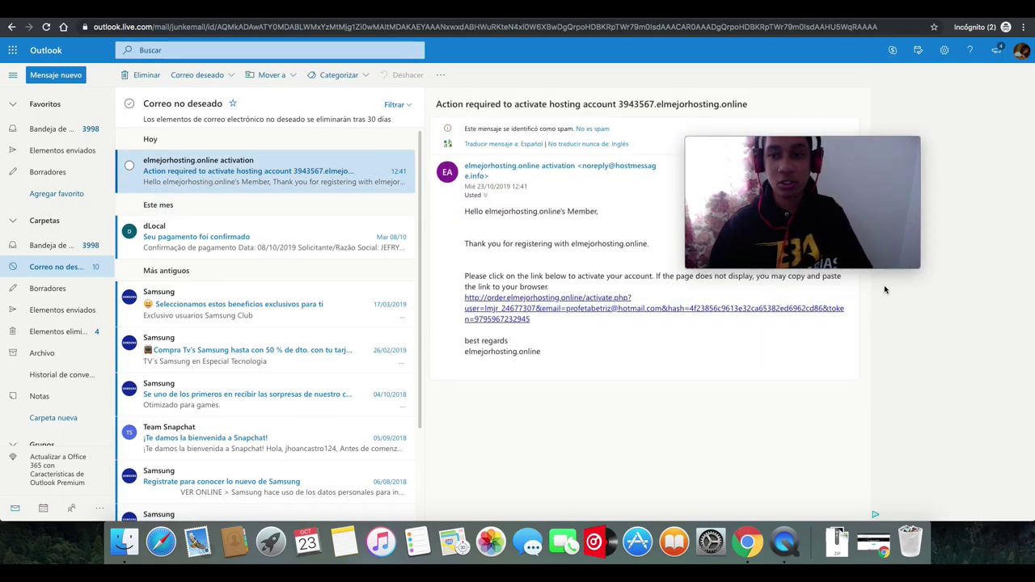
left_click_drag(799, 144, 253, 167)
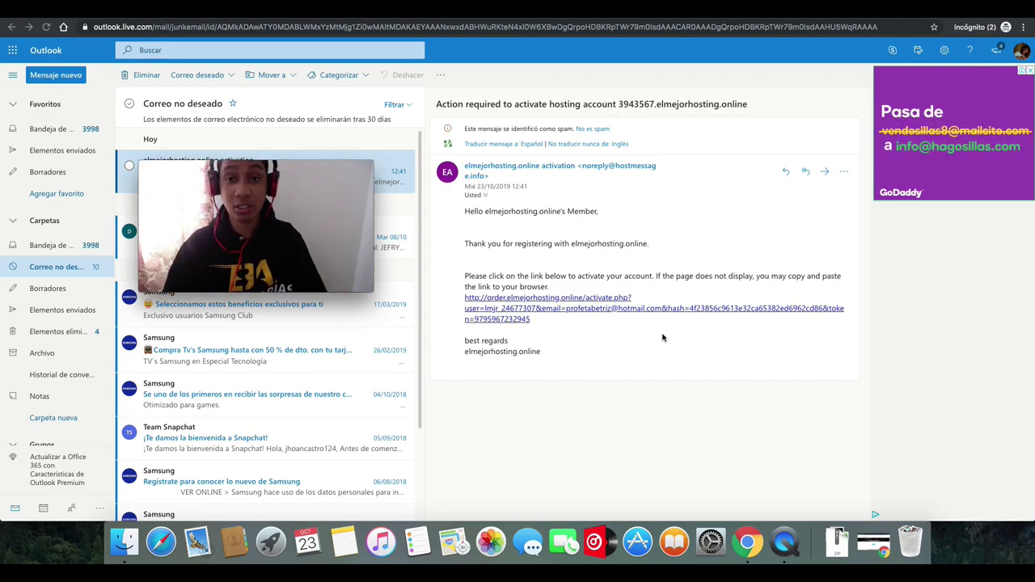
left_click(587, 318)
left_click_drag(290, 168, 907, 103)
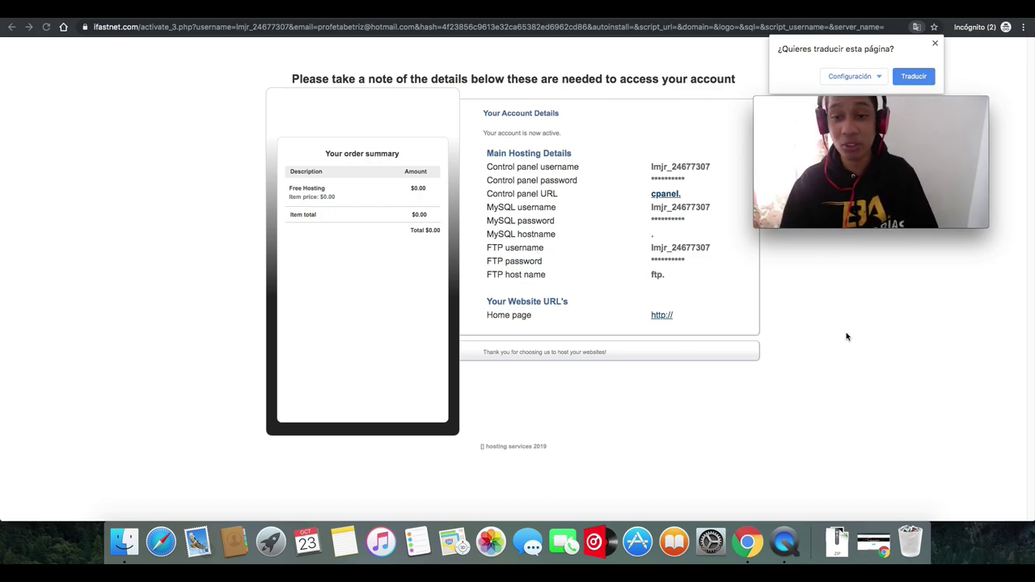
- Close the '¿Quieres traducir esta página?' translation prompt on the account details page
left_click(847, 337)
mouse_move(873, 129)
left_click_drag(890, 107, 185, 138)
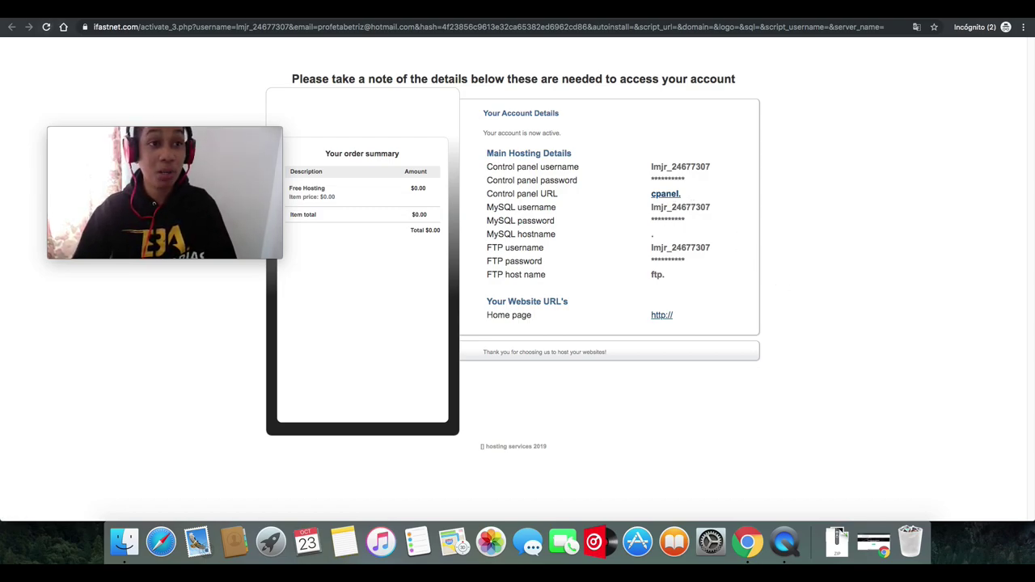
- Back in Outlook, check Bandeja de entrada, then reopen Correo no deseado for the Hosting Activation message
key("ctrl+shift+Tab")
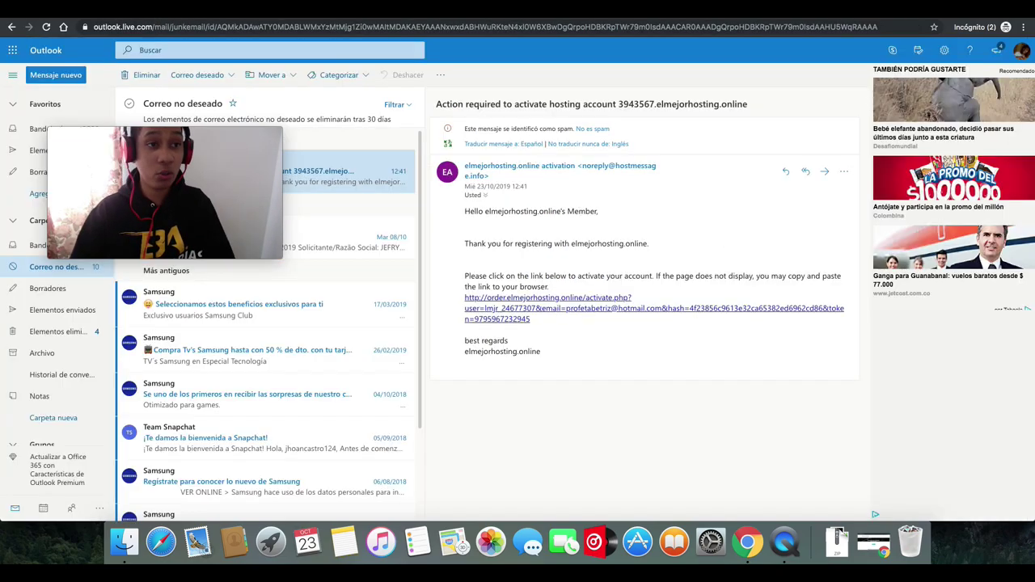
left_click_drag(202, 130, 809, 123)
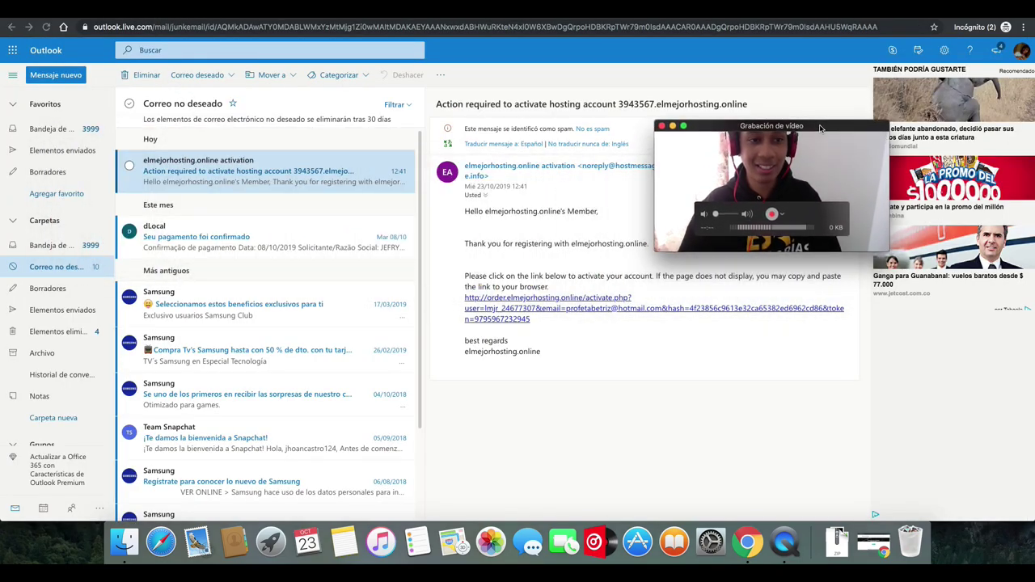
left_click(50, 128)
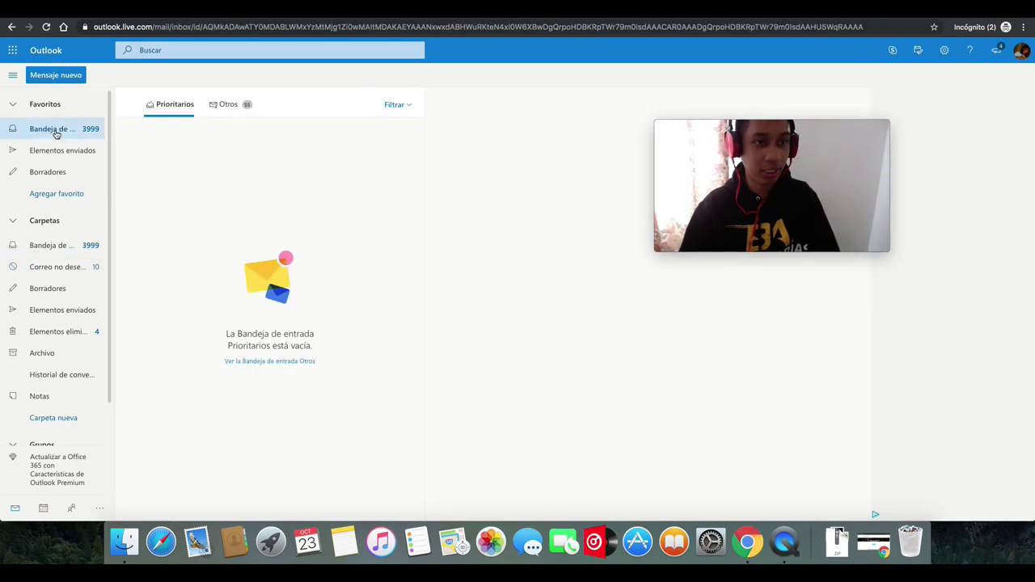
left_click(64, 248)
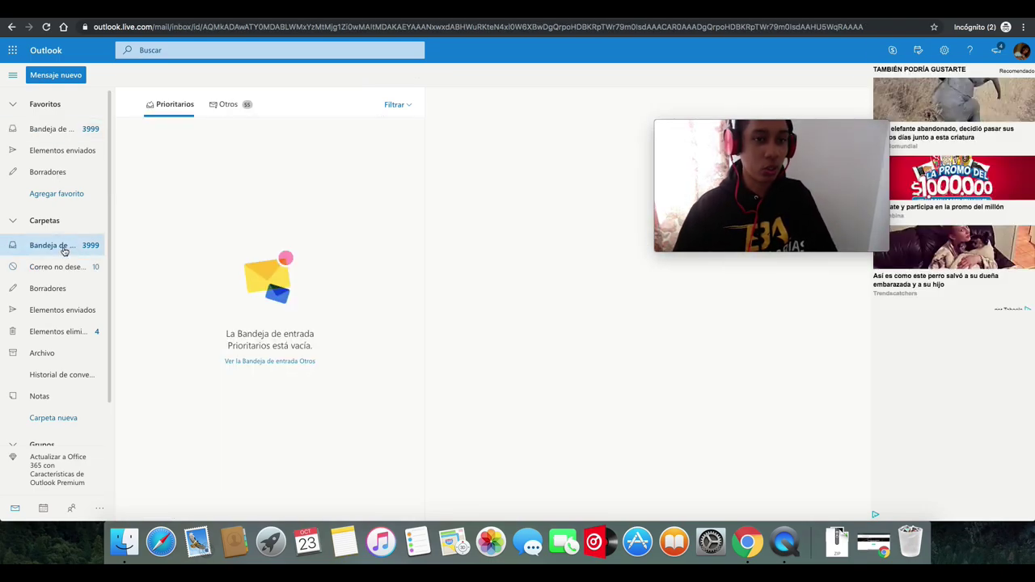
left_click(51, 267)
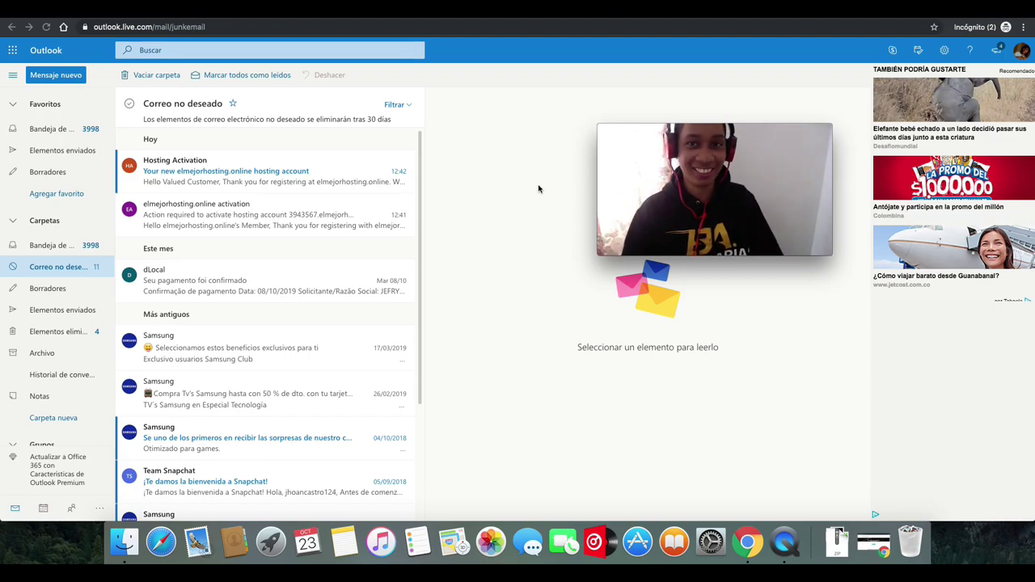
- Open the 'Your new elmejorhosting.online hosting account' email and select its Cpanel URL
left_click(219, 183)
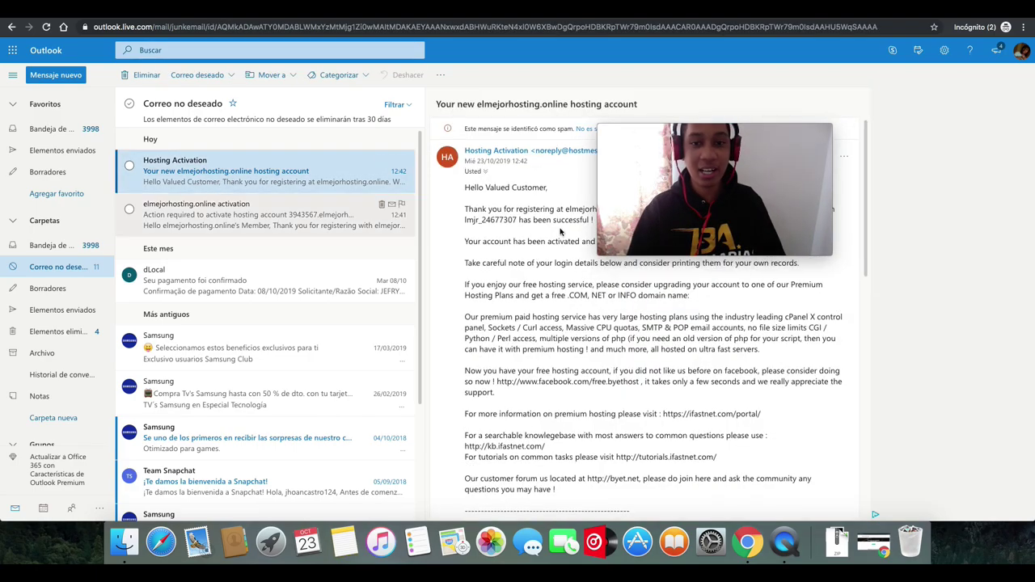
mouse_move(734, 138)
left_click_drag(734, 137, 256, 136)
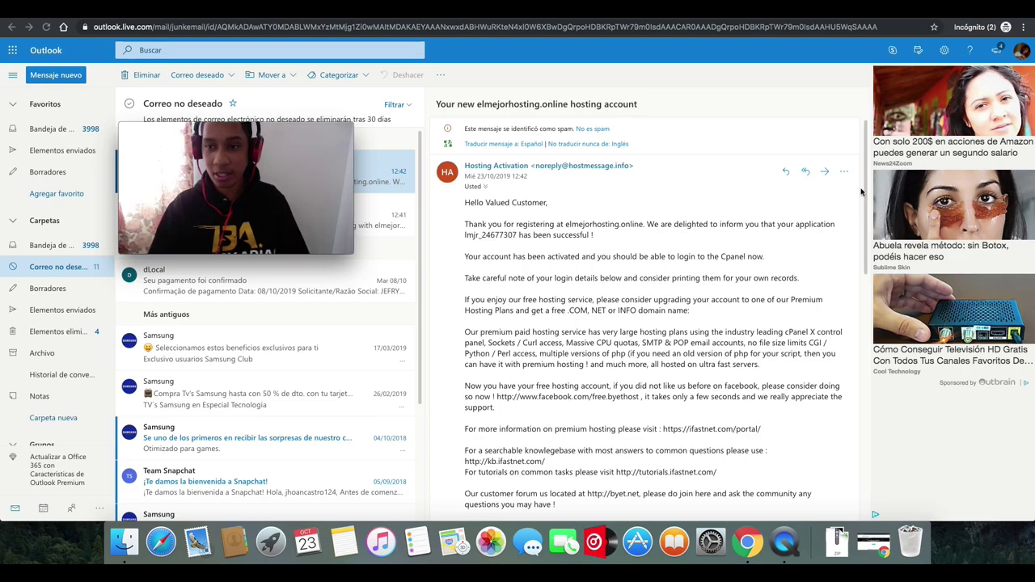
left_click_drag(865, 221, 853, 322)
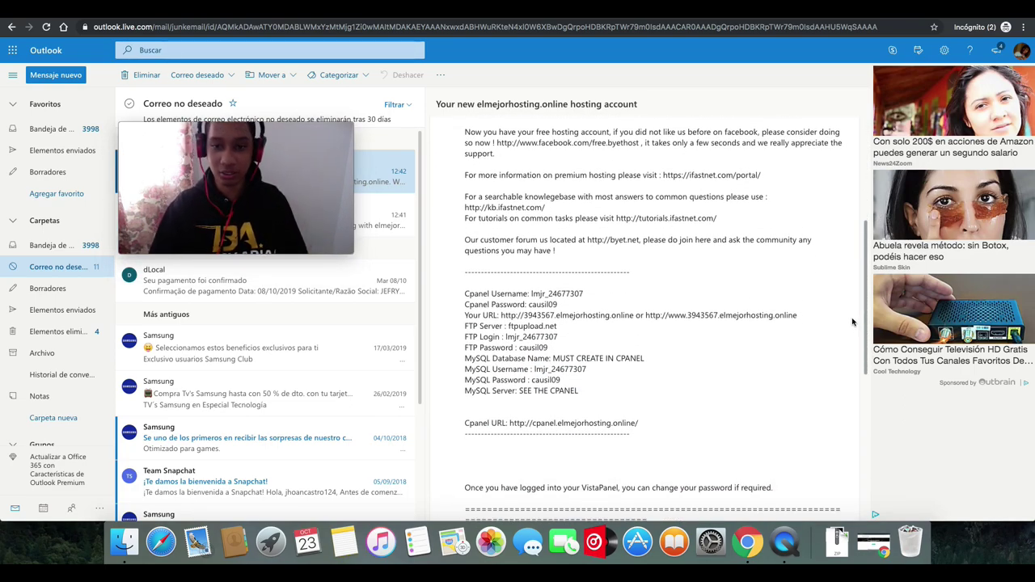
scroll(852, 322, "down", 1)
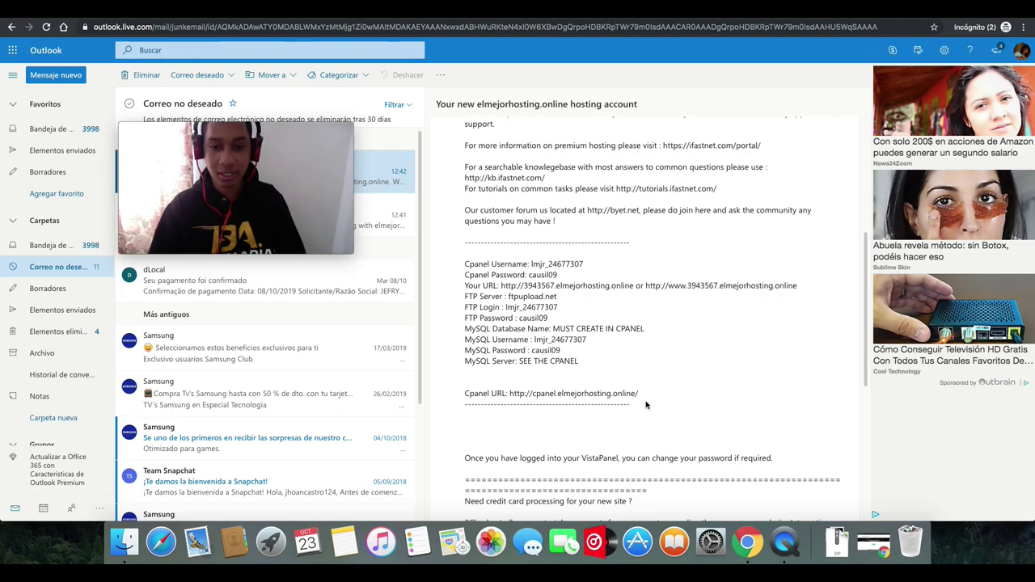
left_click_drag(640, 394, 508, 392)
- Copy the cPanel URL and load it in a new browser tab
right_click(517, 393)
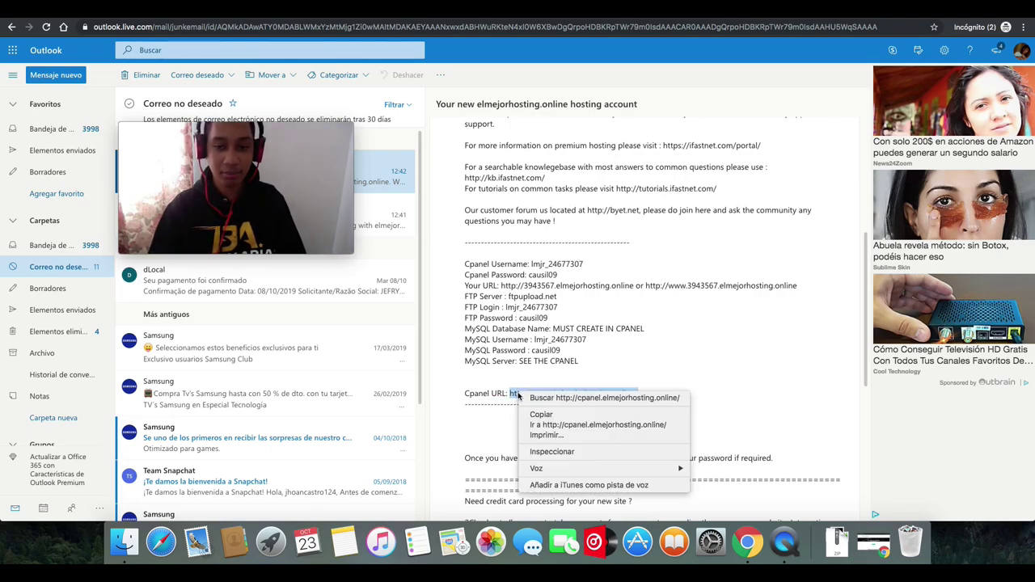
left_click(535, 414)
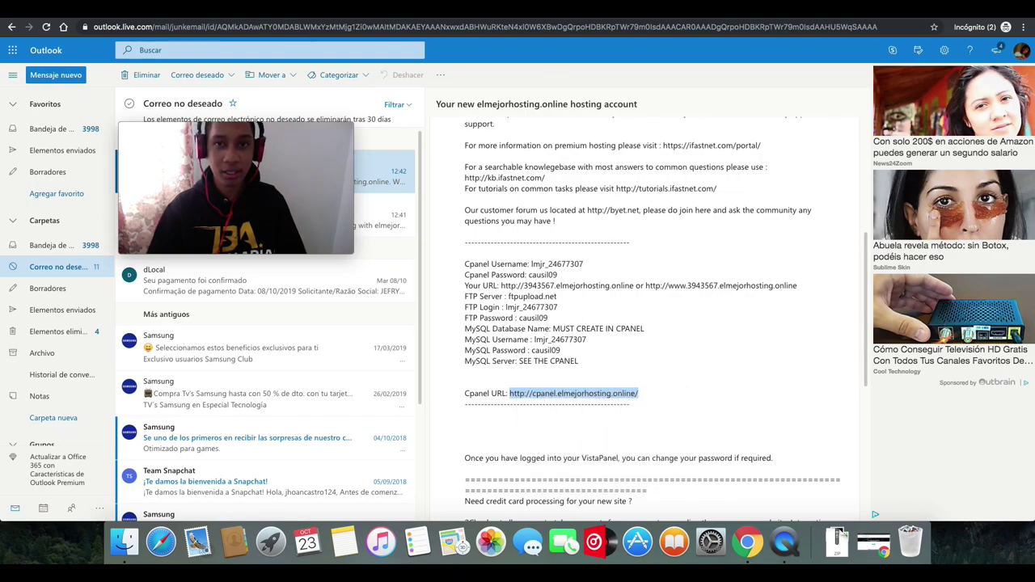
key("super+t")
key("super+v")
key("Return")
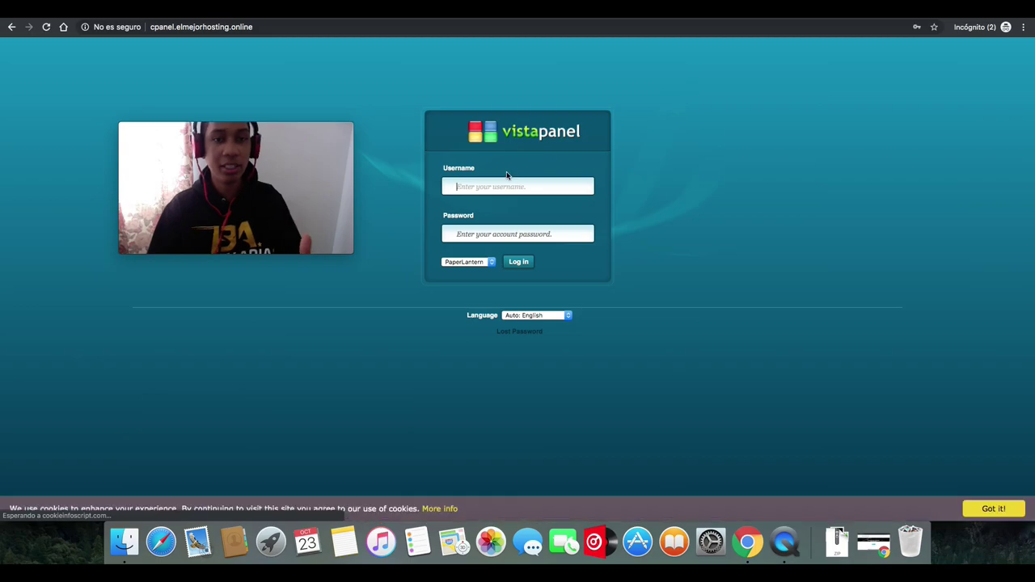
- Copy the cPanel username from the email into the VistaPanel Username field
key("ctrl+shift+Tab")
left_click(583, 316)
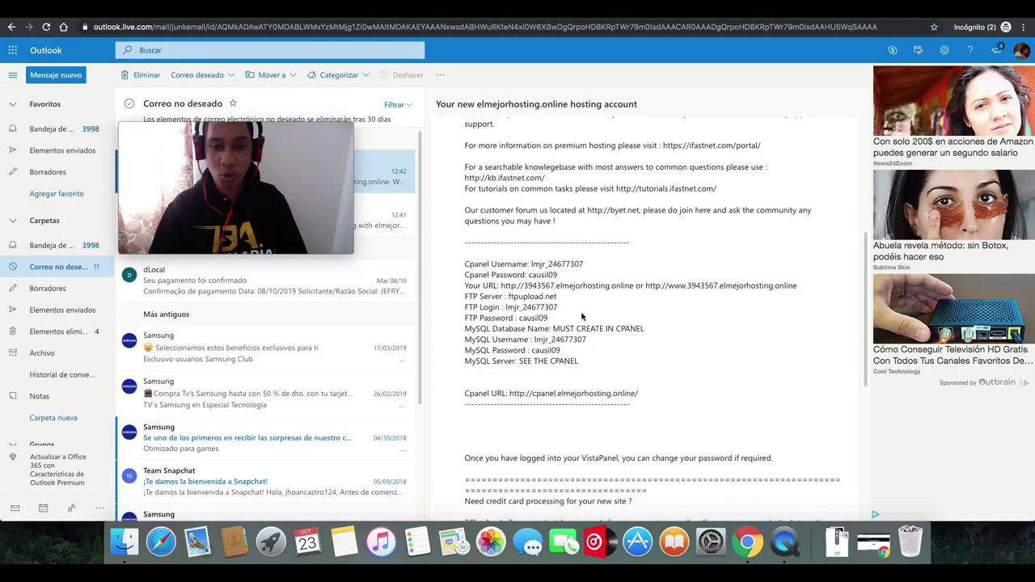
left_click_drag(584, 264, 531, 264)
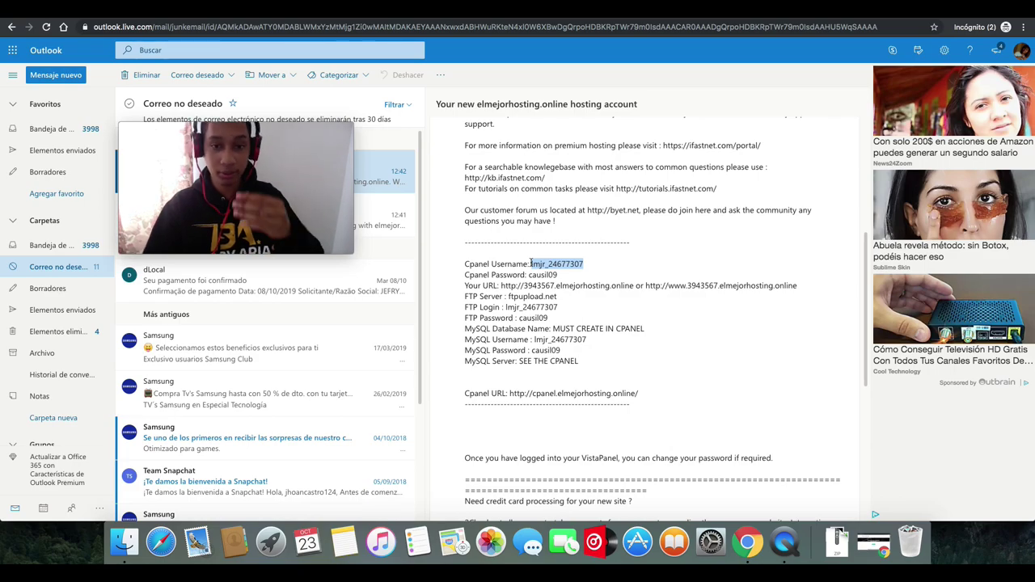
left_click(595, 16)
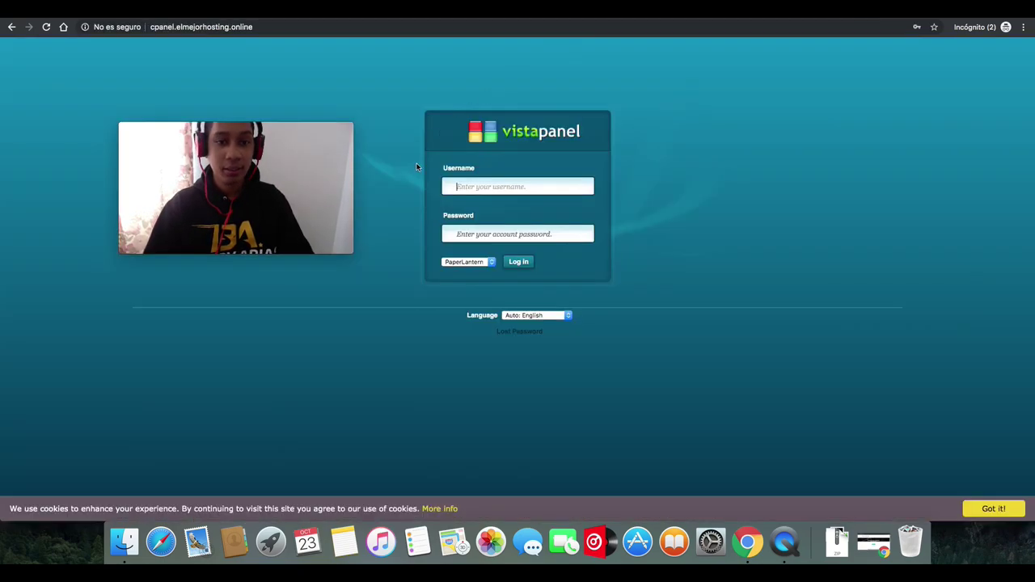
key("super+v")
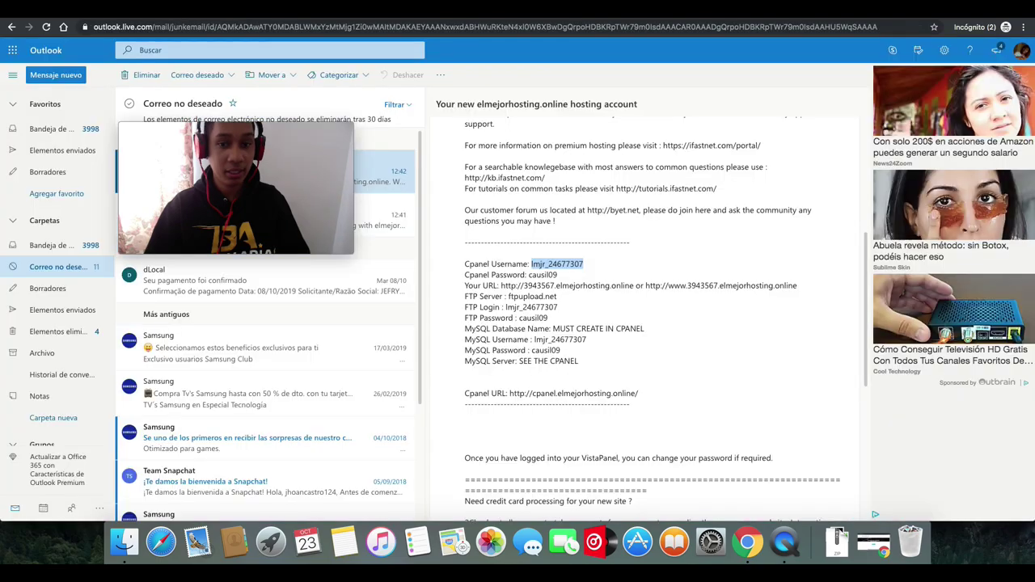
- Copy the cPanel password from the email into Password and submit the login
key("ctrl+shift+Tab")
left_click_drag(558, 275, 529, 276)
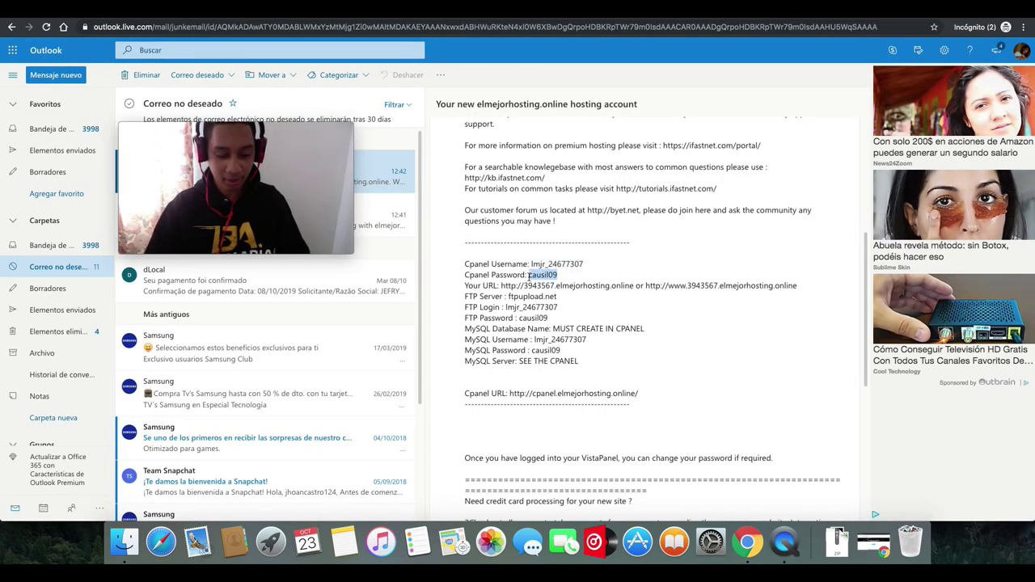
key("ctrl+Tab")
left_click(479, 236)
key("super+v")
left_click(517, 260)
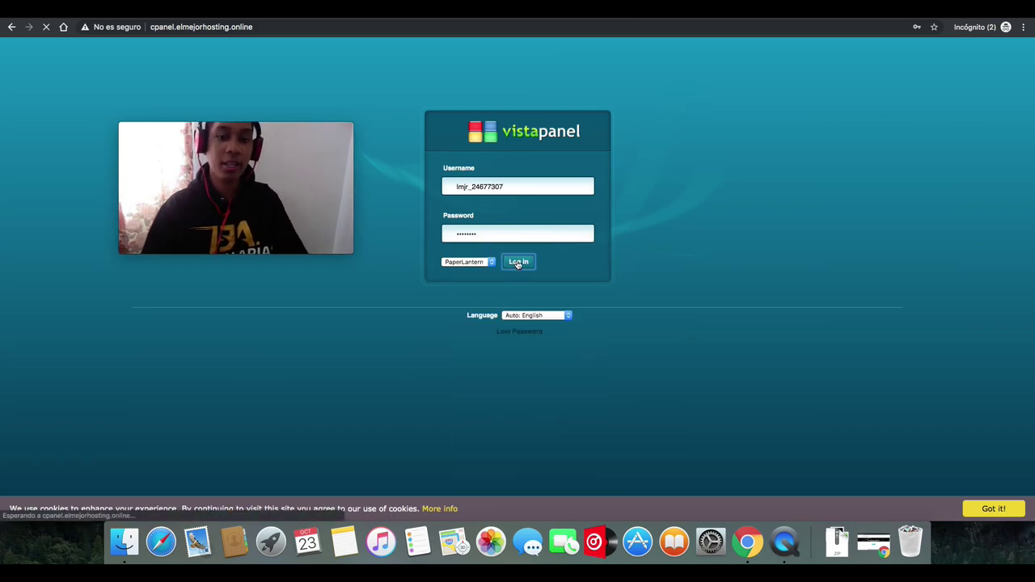
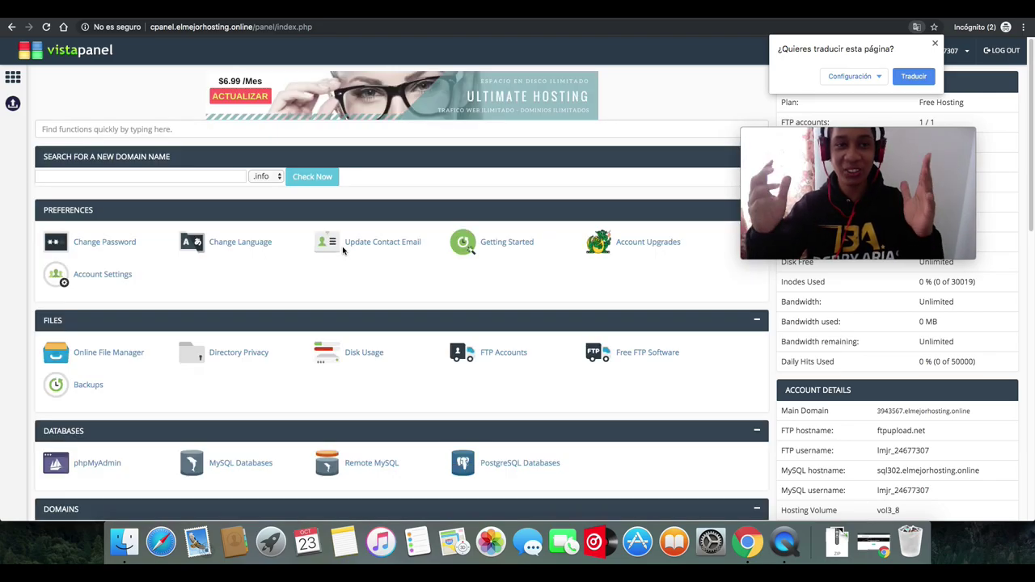
- Dismiss Chrome's translation offer on the VistaPanel page
mouse_move(883, 148)
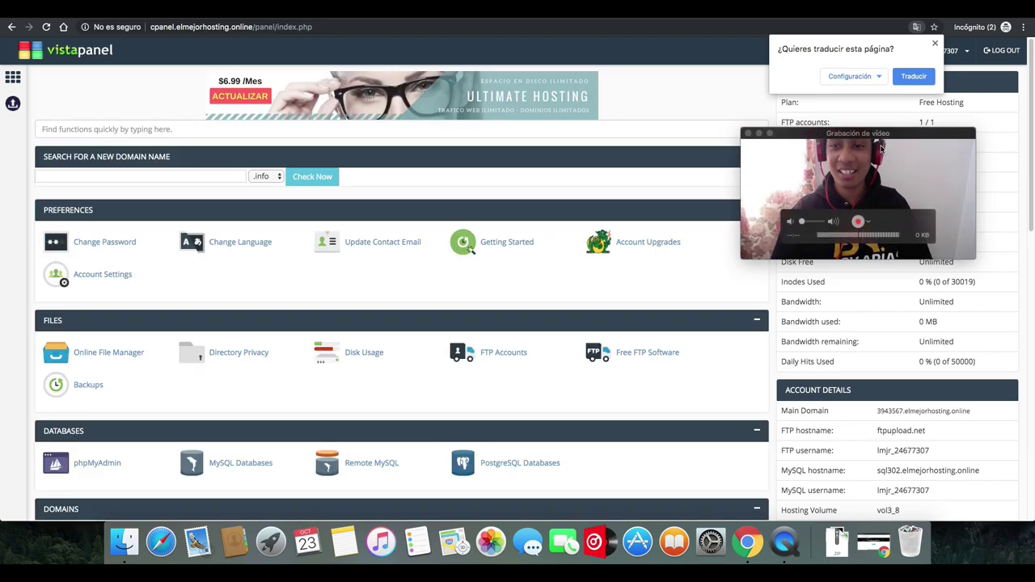
left_click_drag(874, 140, 556, 148)
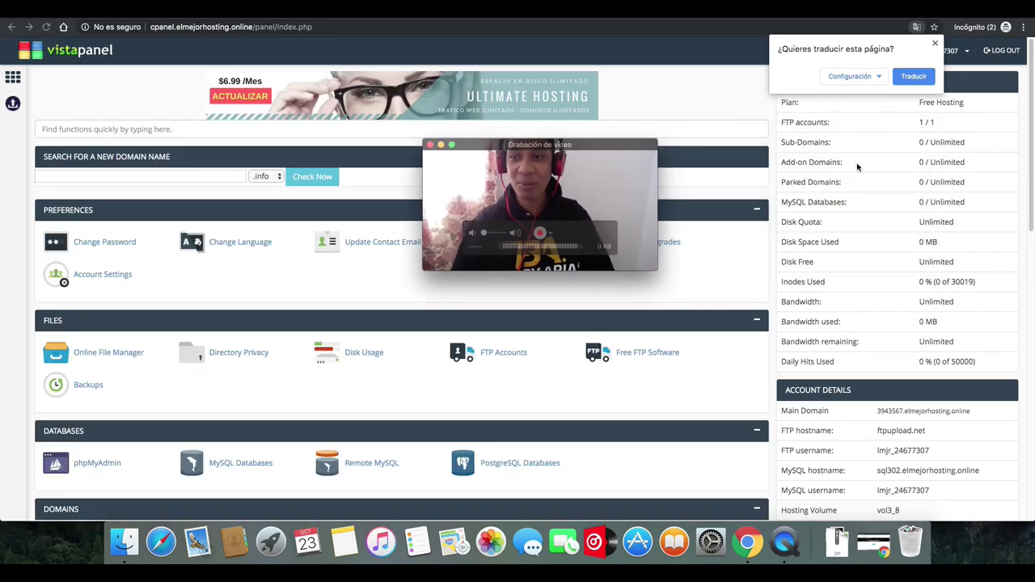
left_click(1029, 178)
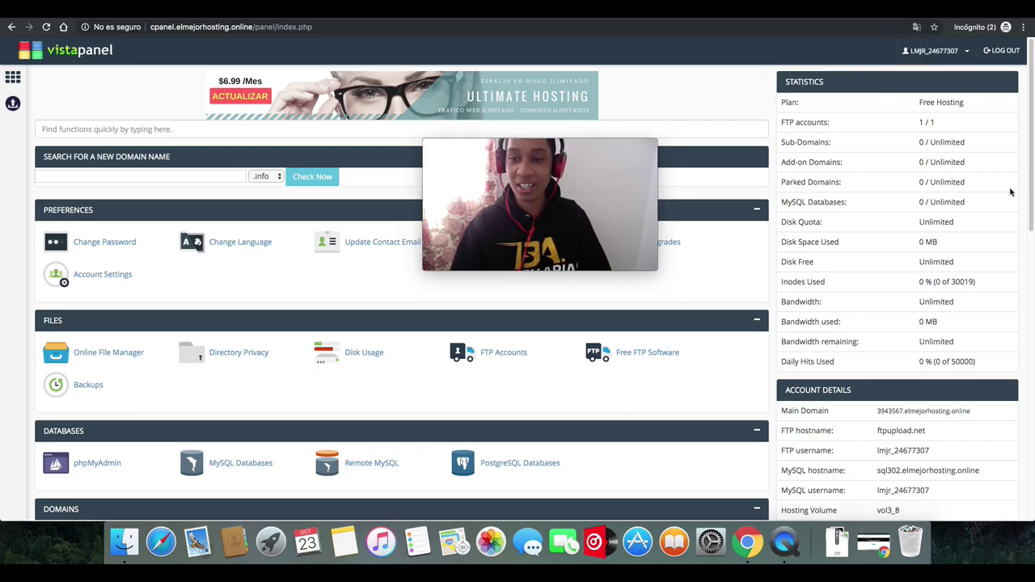
mouse_move(1028, 194)
left_mouse_down()
mouse_move(1025, 229)
mouse_move(1027, 191)
left_mouse_up()
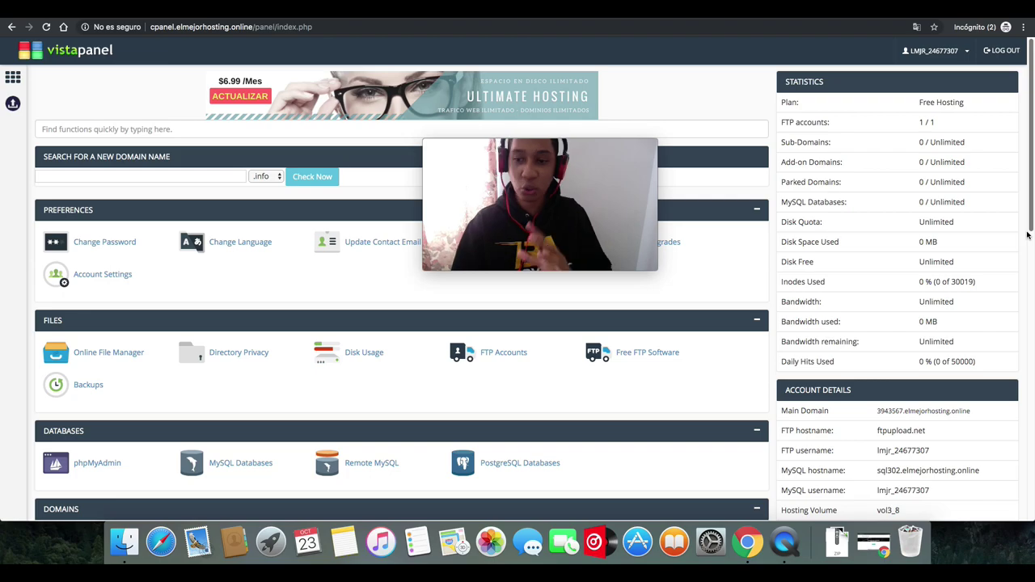
- Look over the VistaPanel statistics and account details, then switch to the Google tab
left_click_drag(1031, 223, 1017, 271)
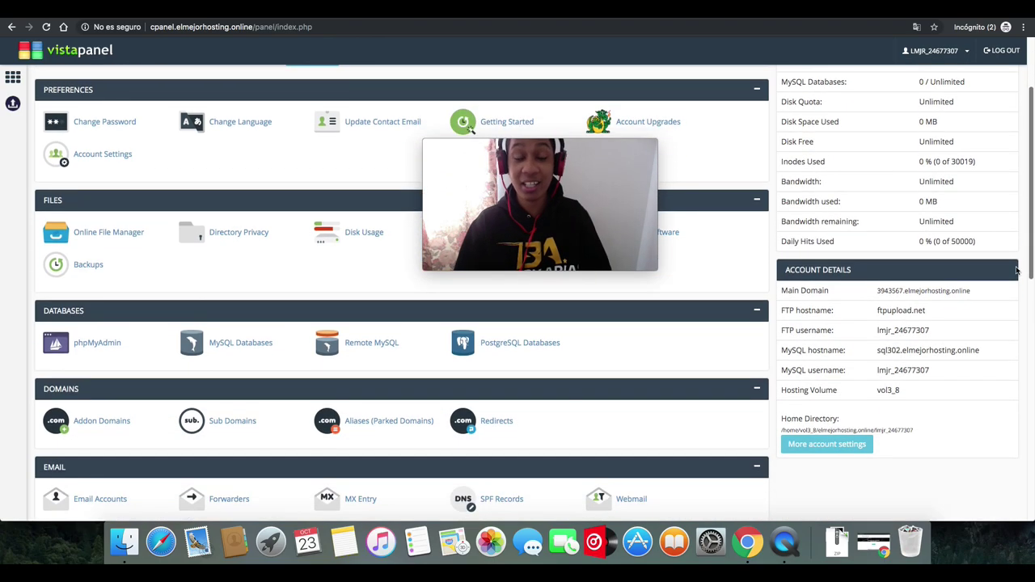
scroll(1016, 271, "up", 2)
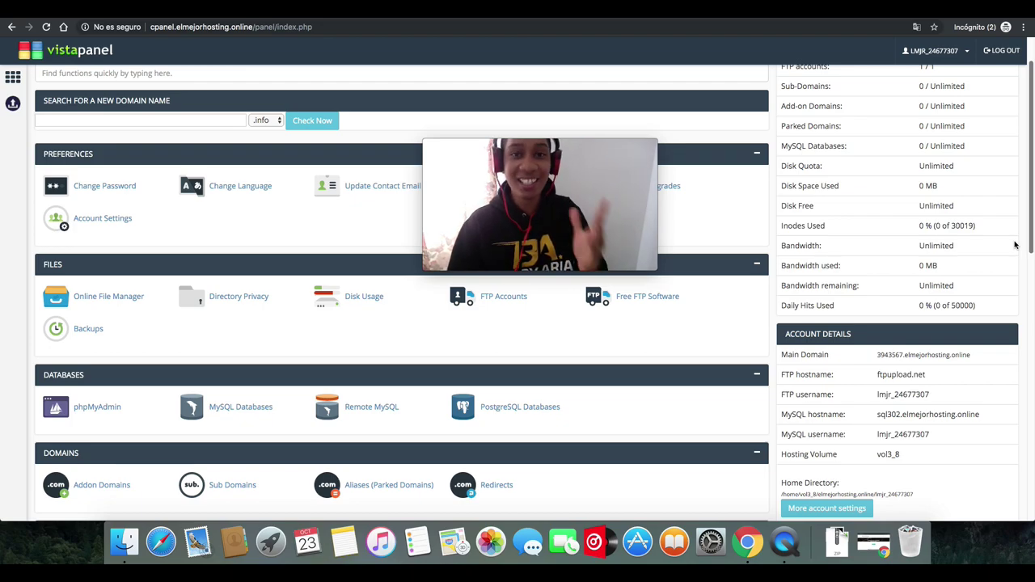
scroll(1015, 263, "down", 2)
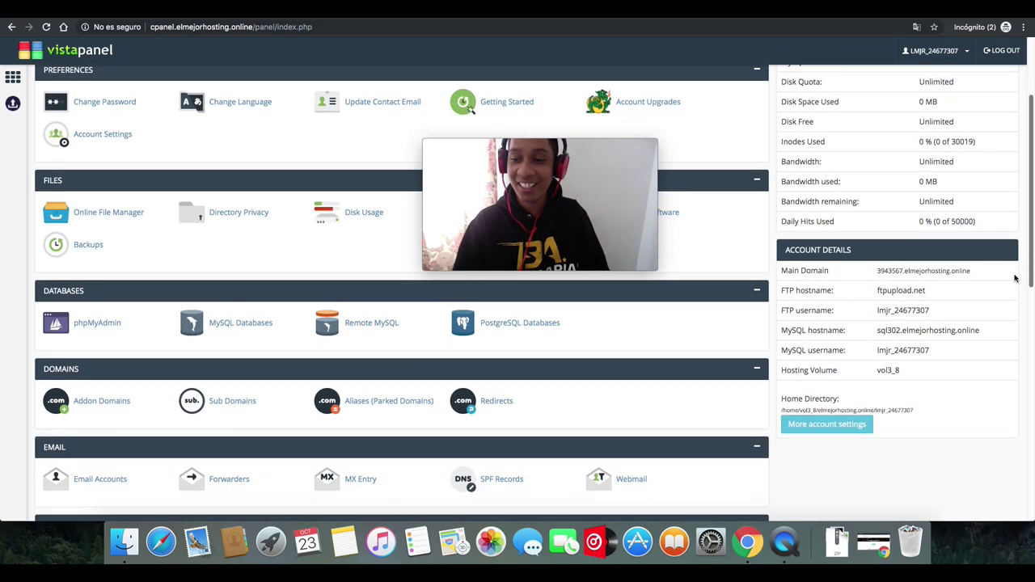
scroll(1011, 242, "up", 5)
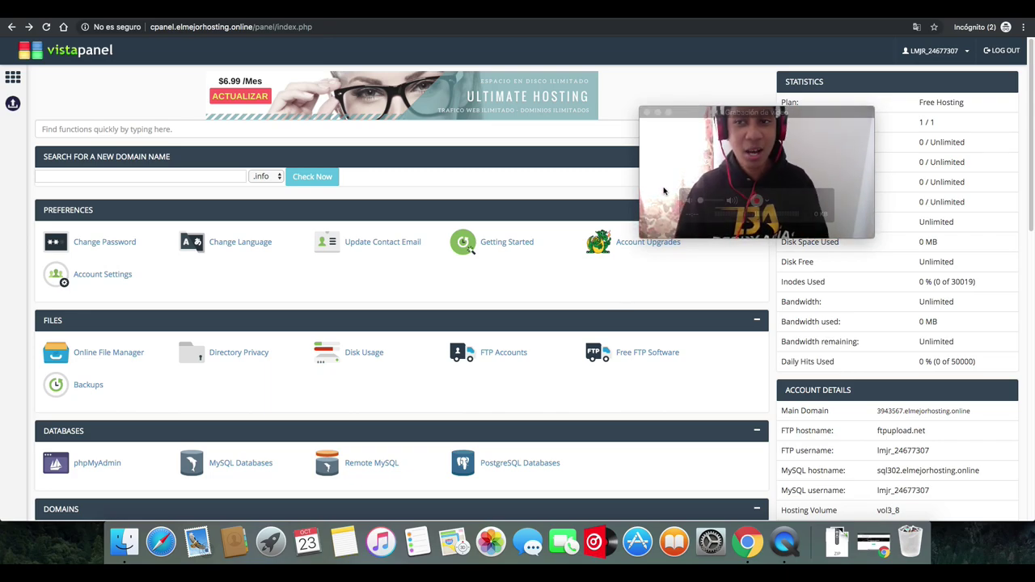
key("ctrl+Tab")
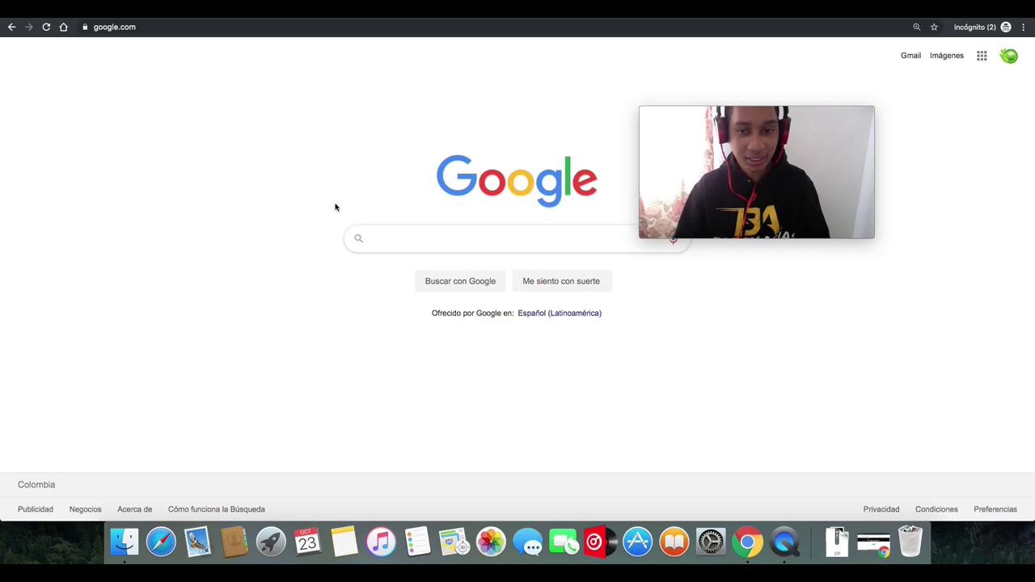
left_click_drag(801, 112, 870, 91)
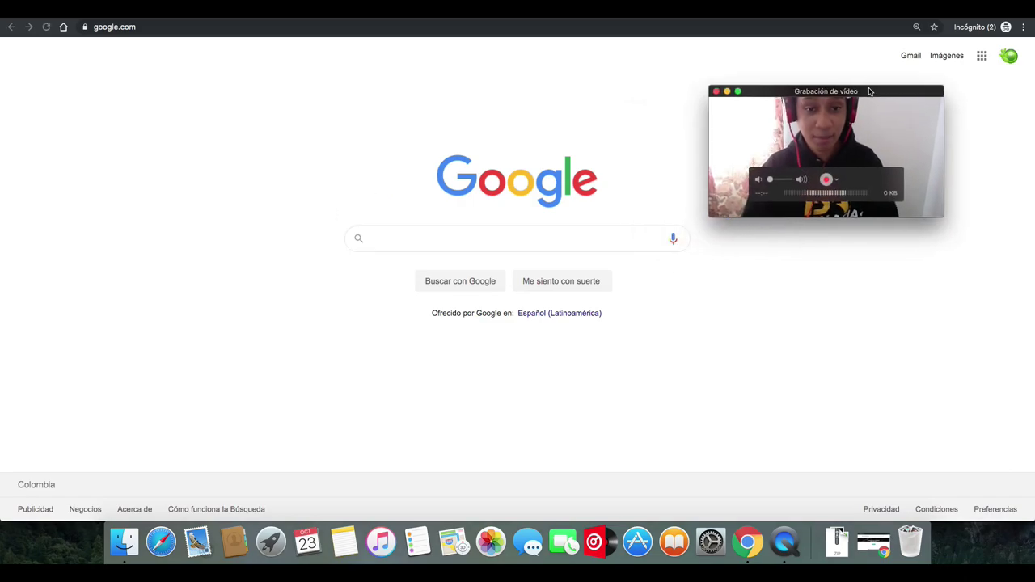
left_click(469, 238)
type("www")
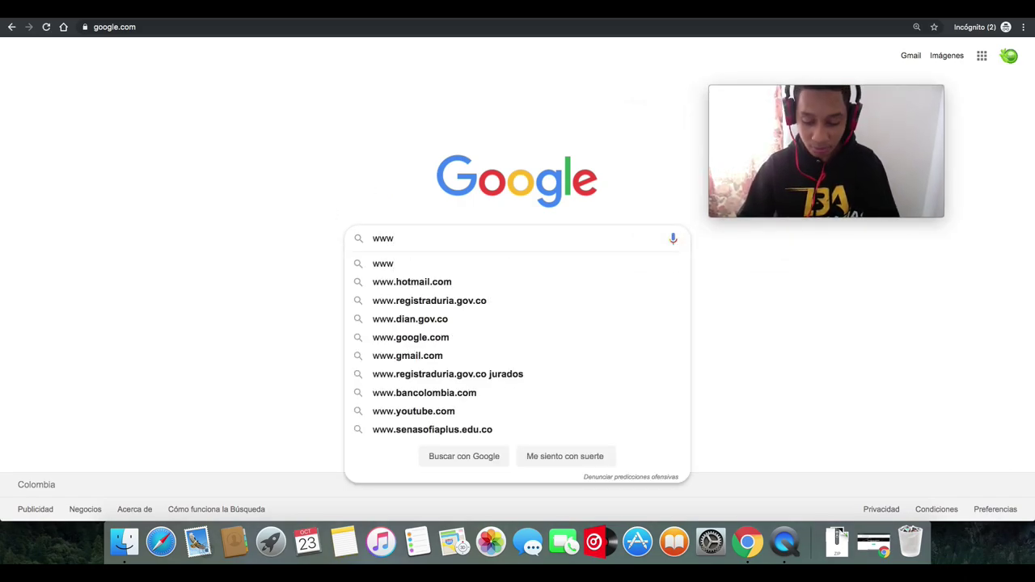
type(".dot.tk")
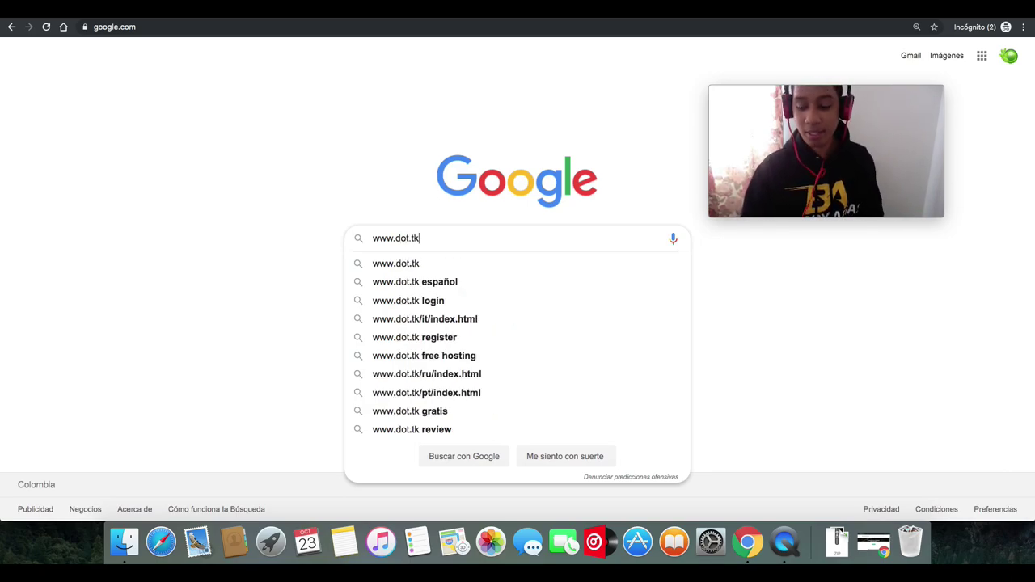
key("Return")
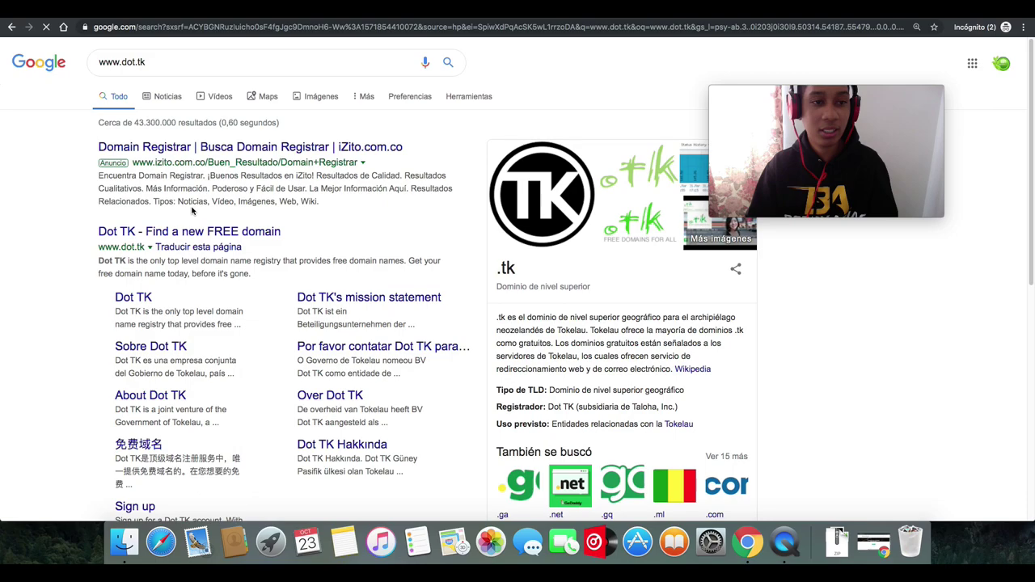
left_click(138, 235)
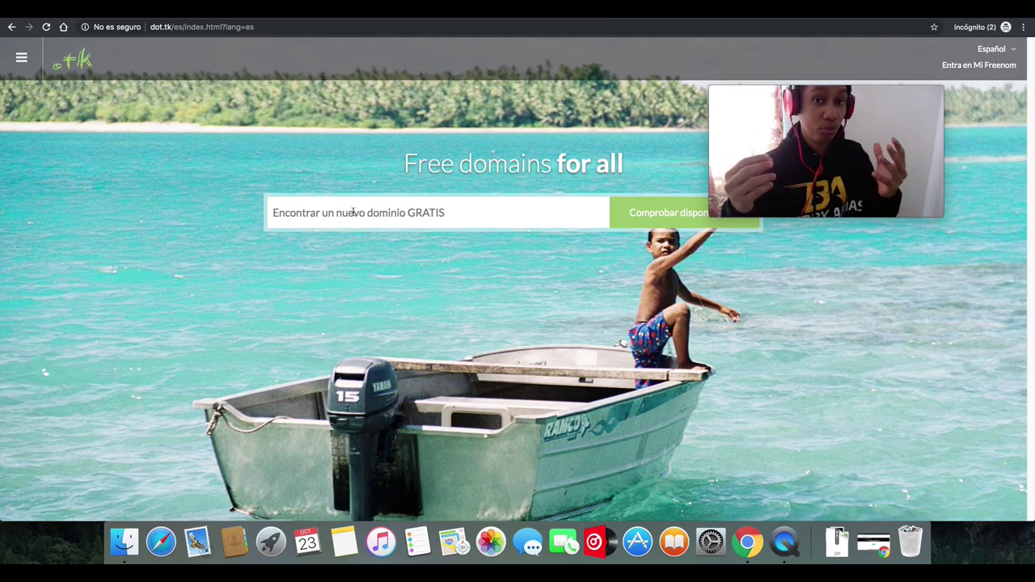
- Check availability for 'be', add the free .ml domain to the cart and check out
left_click(353, 212)
type("berryariasprueba1")
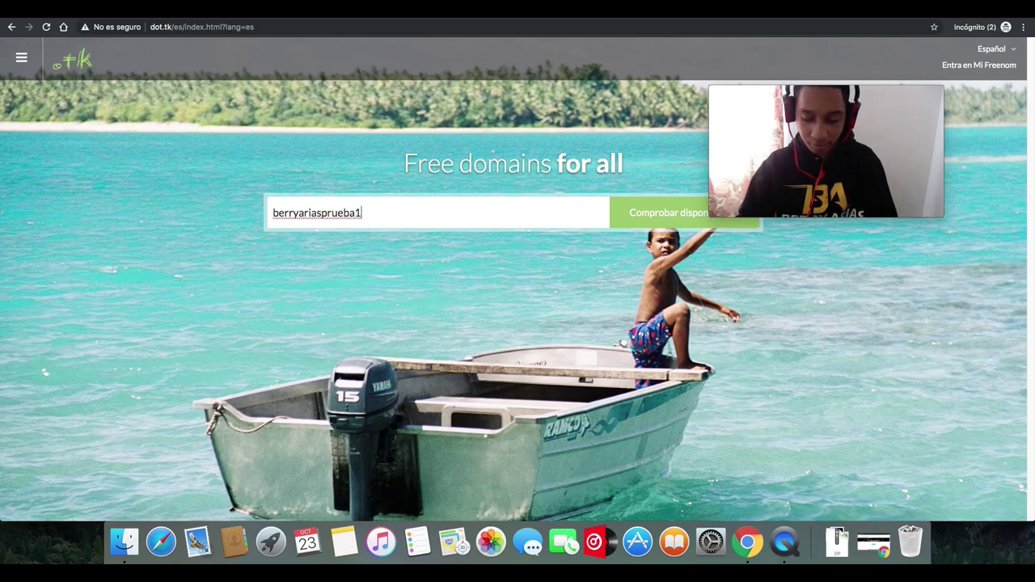
left_click(631, 216)
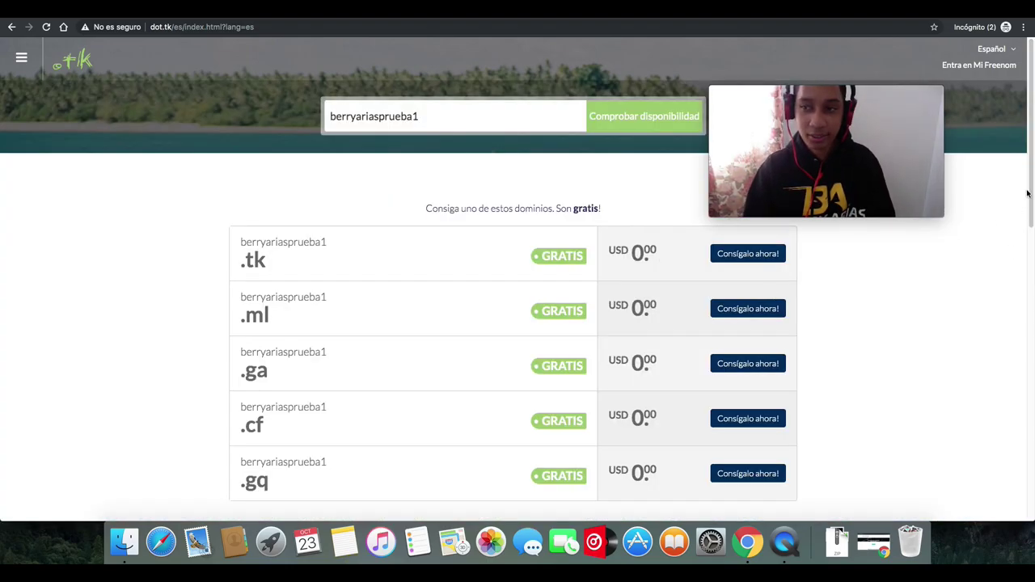
mouse_move(1027, 195)
left_mouse_down()
mouse_move(1023, 224)
mouse_move(1020, 200)
left_mouse_up()
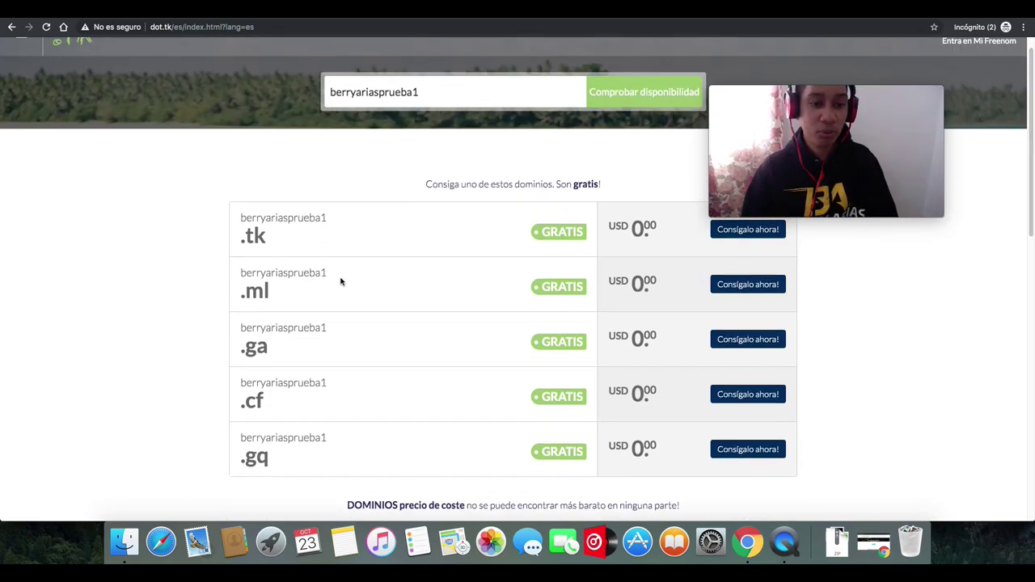
left_click(727, 290)
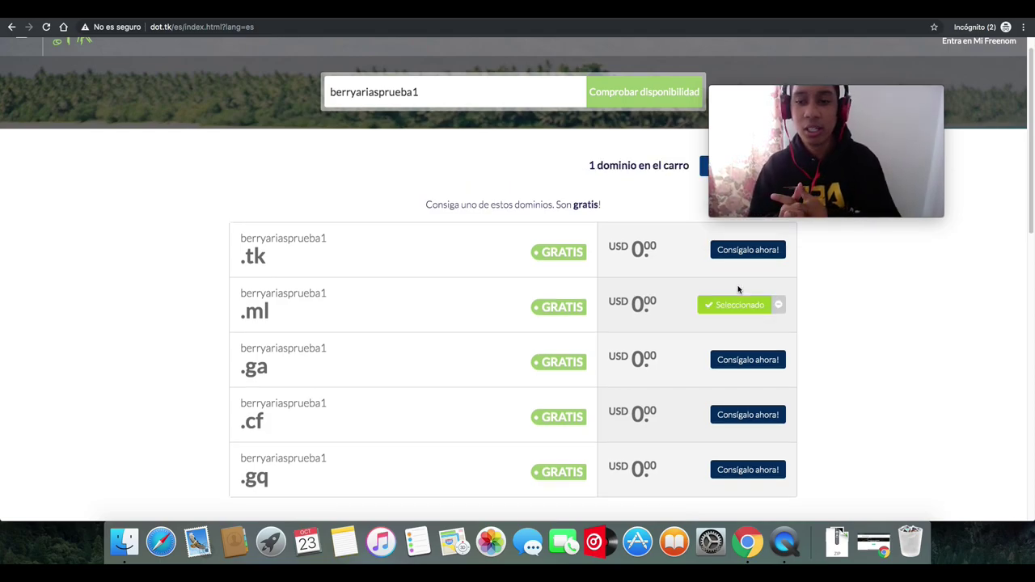
left_click_drag(817, 154, 913, 154)
left_click(730, 170)
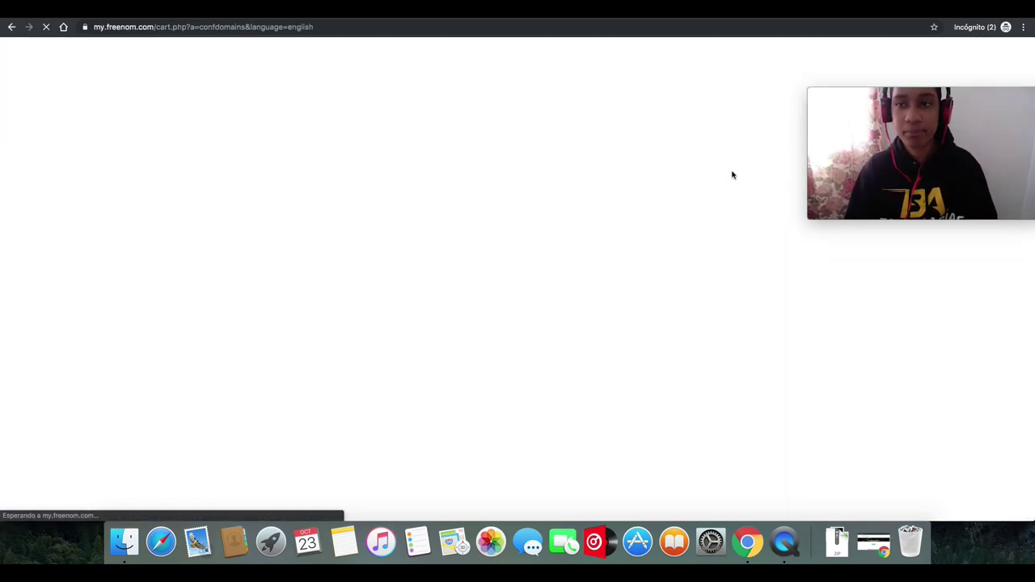
- Dismiss the translate offer and compare the domain's DNS options: own nameservers and Freenom DNS
left_click_drag(875, 94, 128, 288)
left_click(505, 290)
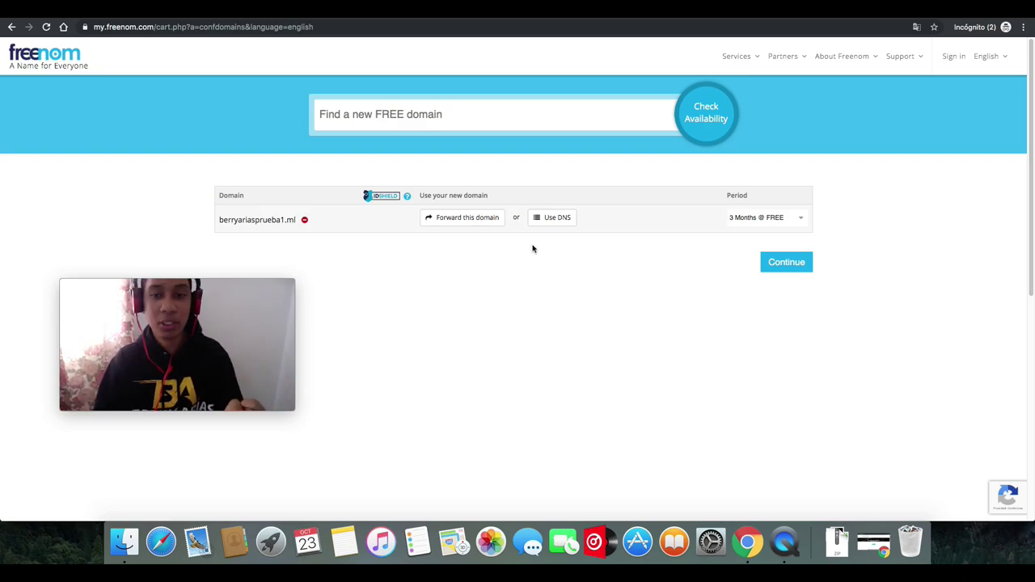
left_click(545, 221)
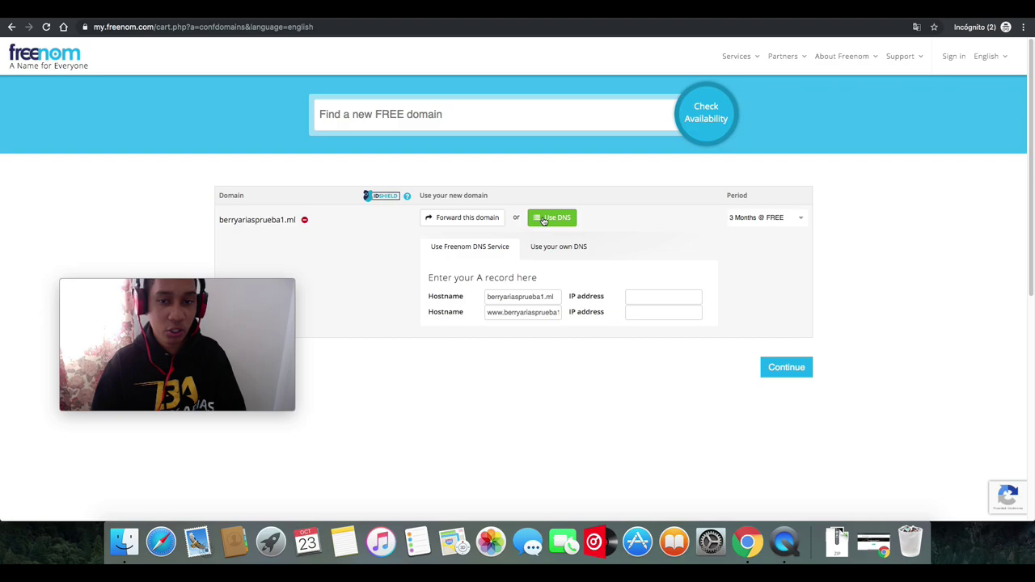
left_click(554, 249)
left_click(461, 251)
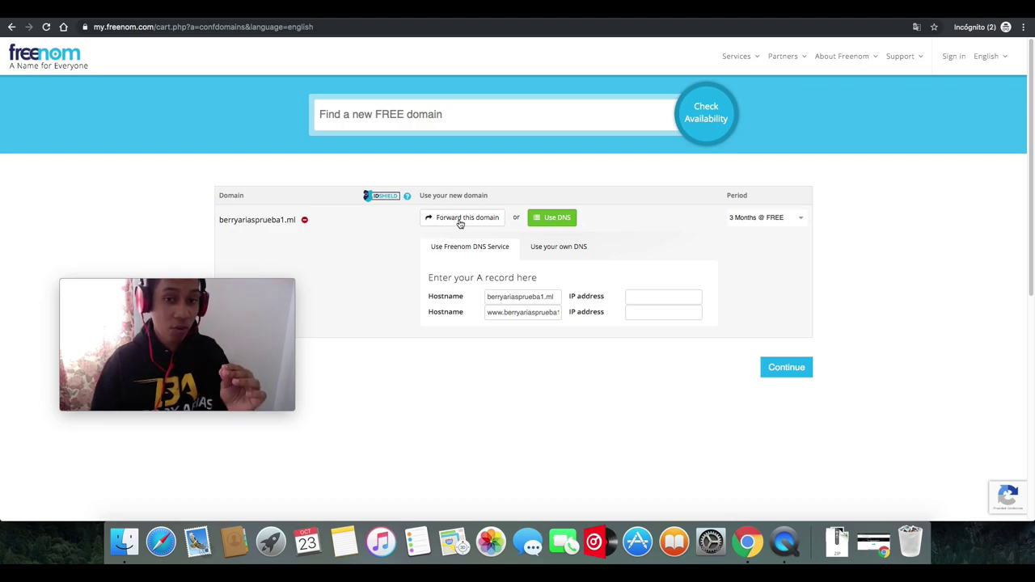
- Forward the .ml domain to the youidraw painter URL, choose 12 Months free, and continue
left_click(460, 223)
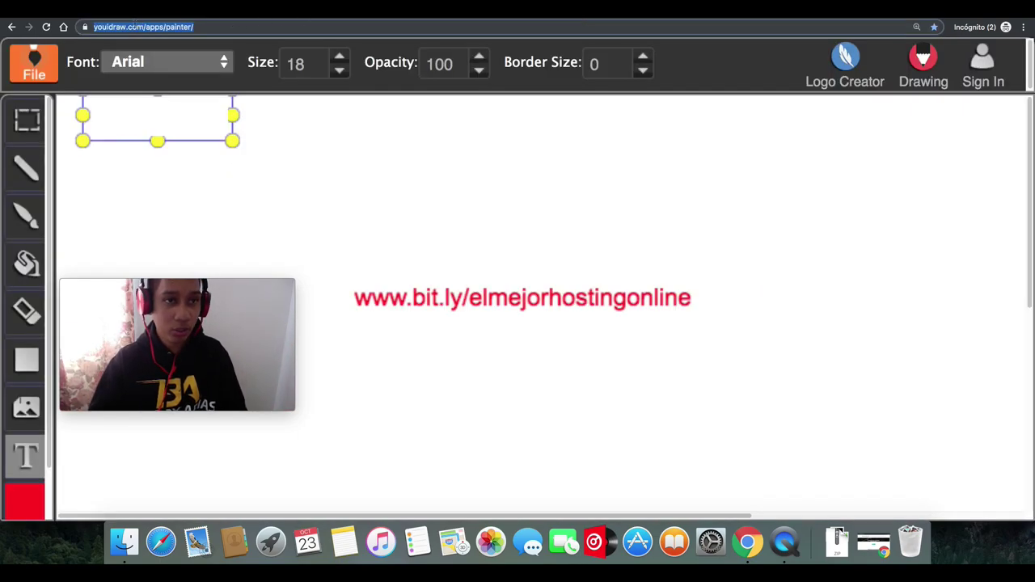
right_click(136, 27)
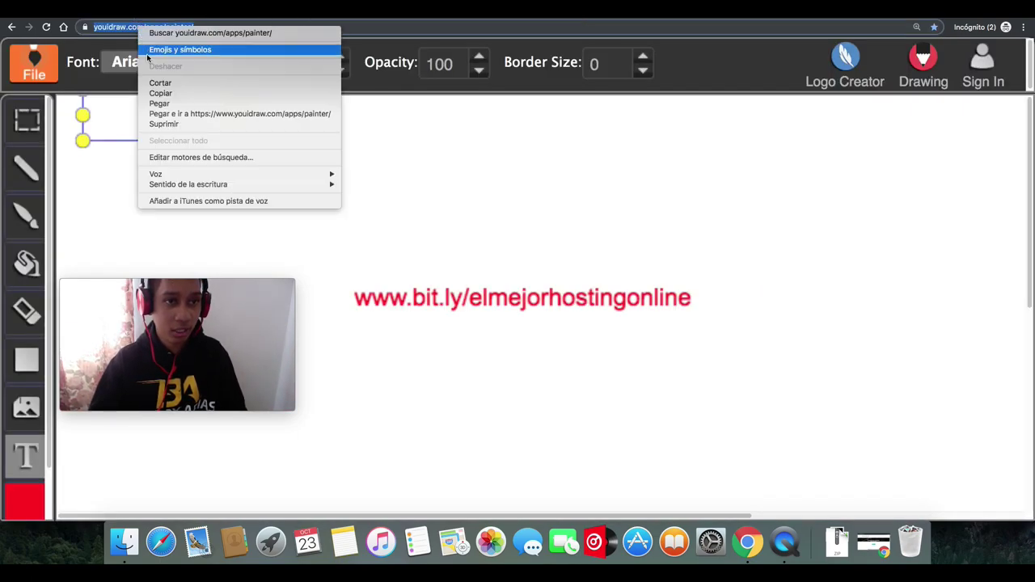
left_click(153, 94)
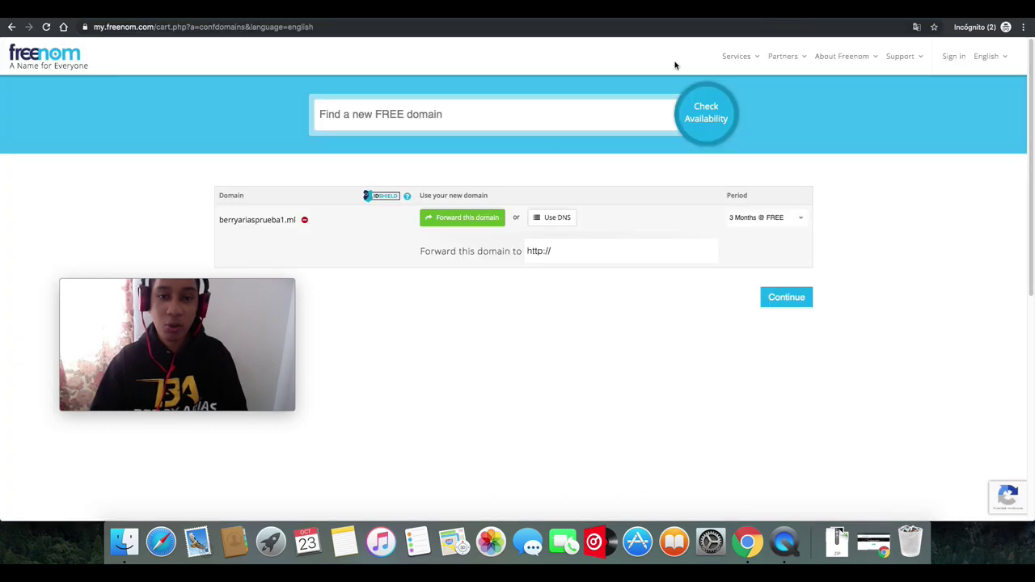
right_click(565, 246)
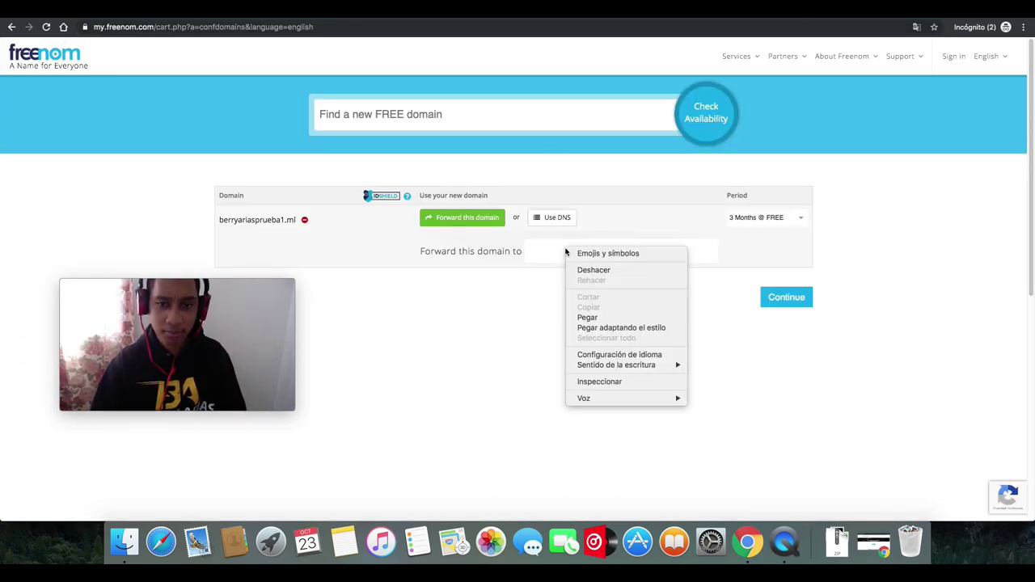
left_click(584, 318)
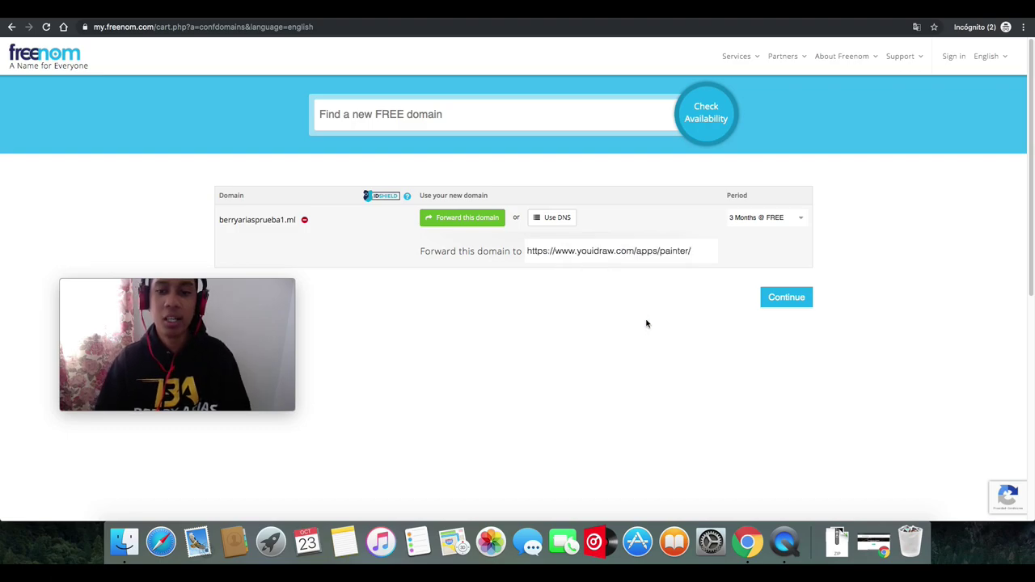
left_click(785, 225)
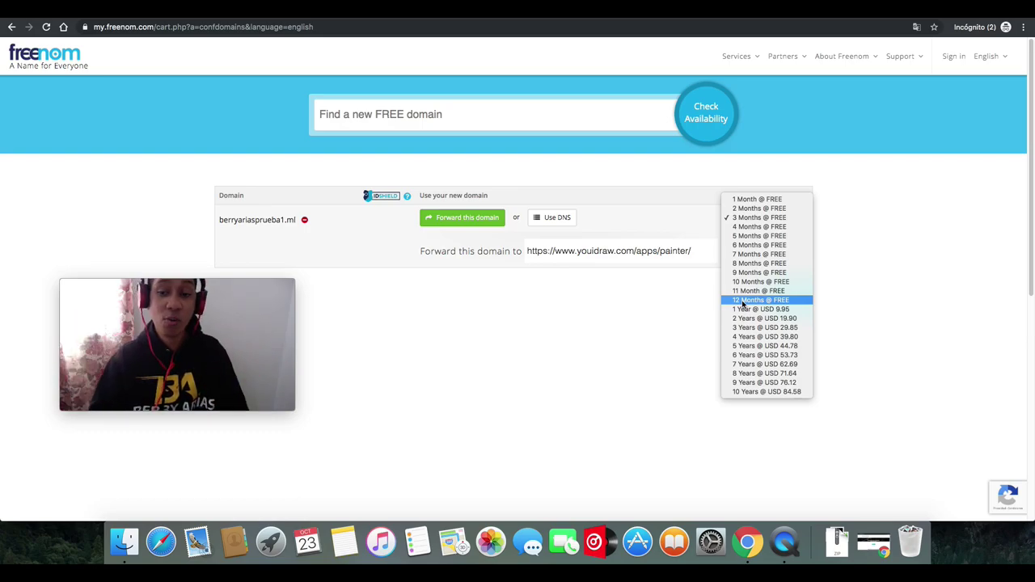
left_click(751, 300)
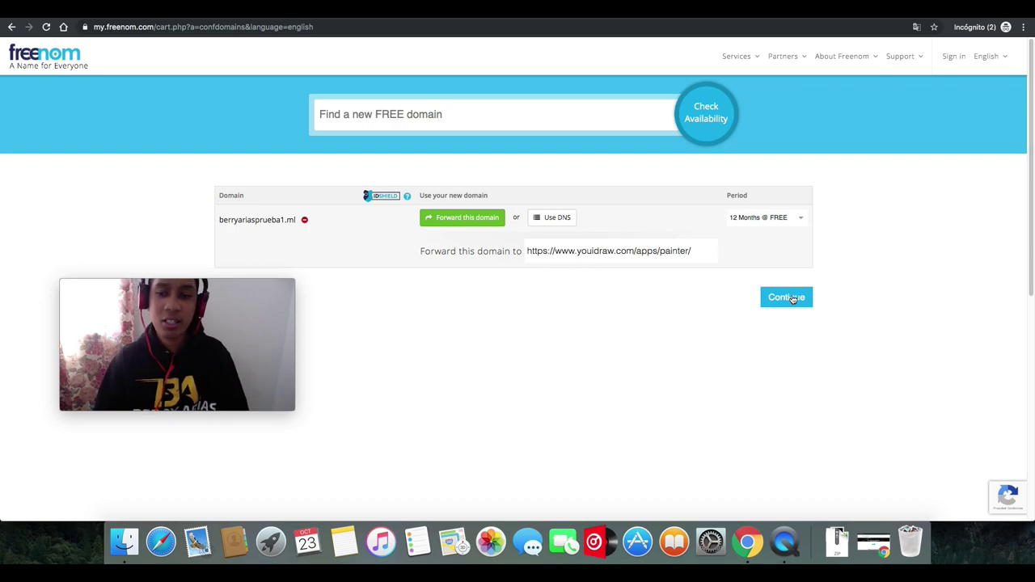
left_click(788, 299)
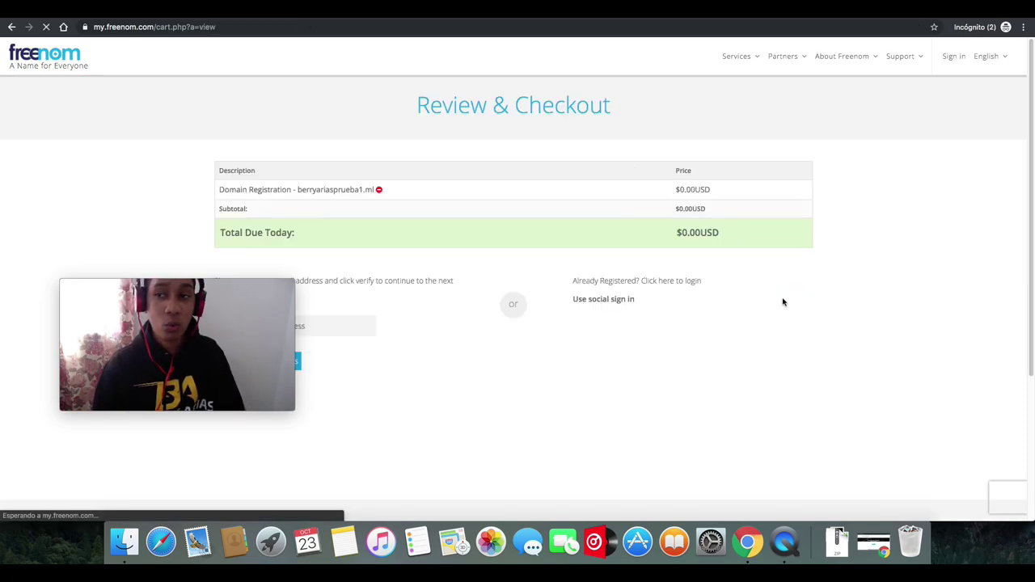
- Sign in to Freenom with the second Google account, then switch to the Gmail tab
left_click_drag(254, 284, 881, 93)
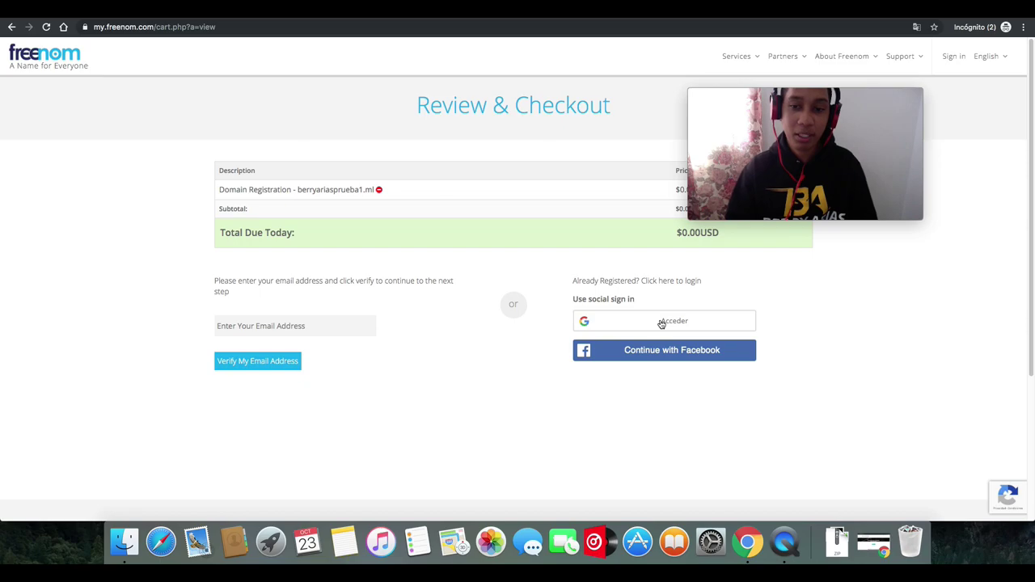
left_click(661, 324)
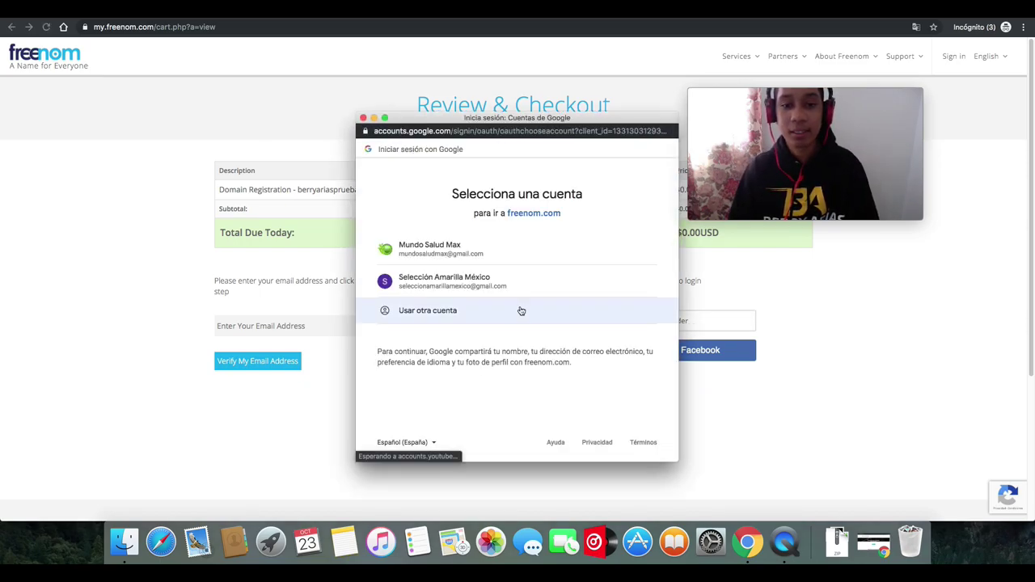
left_click(444, 280)
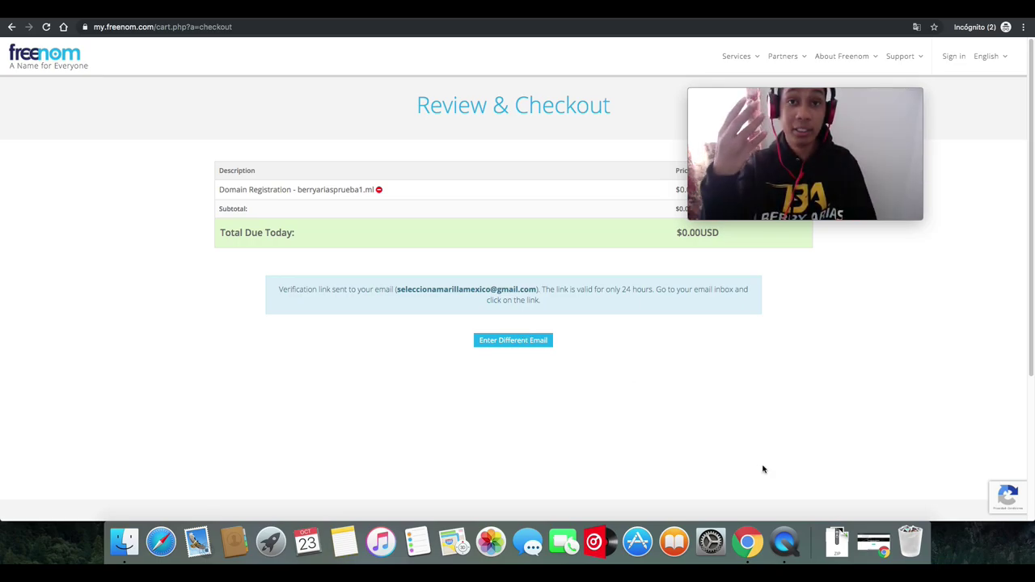
left_click_drag(827, 99, 187, 99)
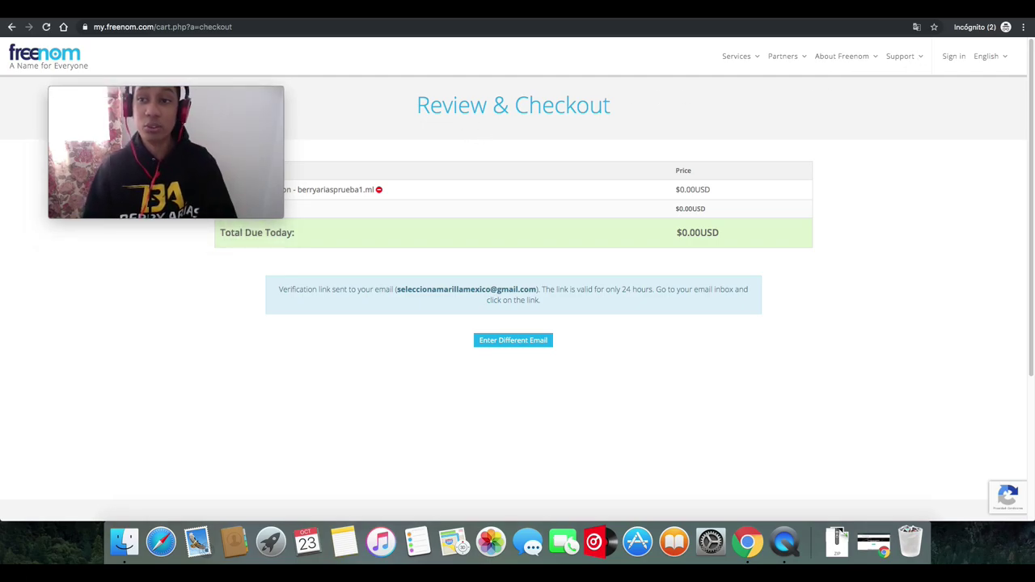
key("ctrl+Tab")
left_click_drag(208, 95, 888, 86)
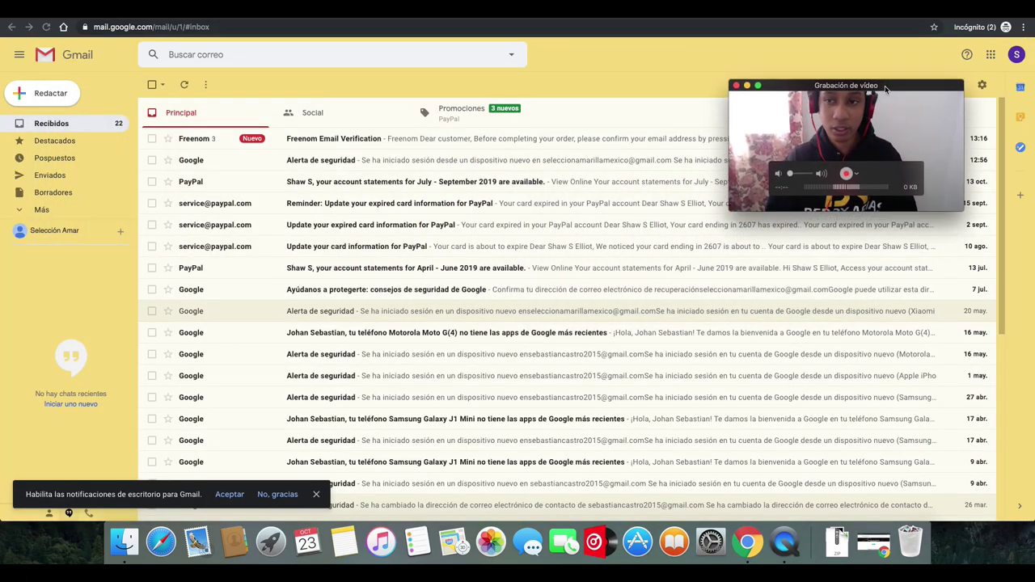
- Open the Freenom Email Verification message and follow its confirmation link
left_click(201, 140)
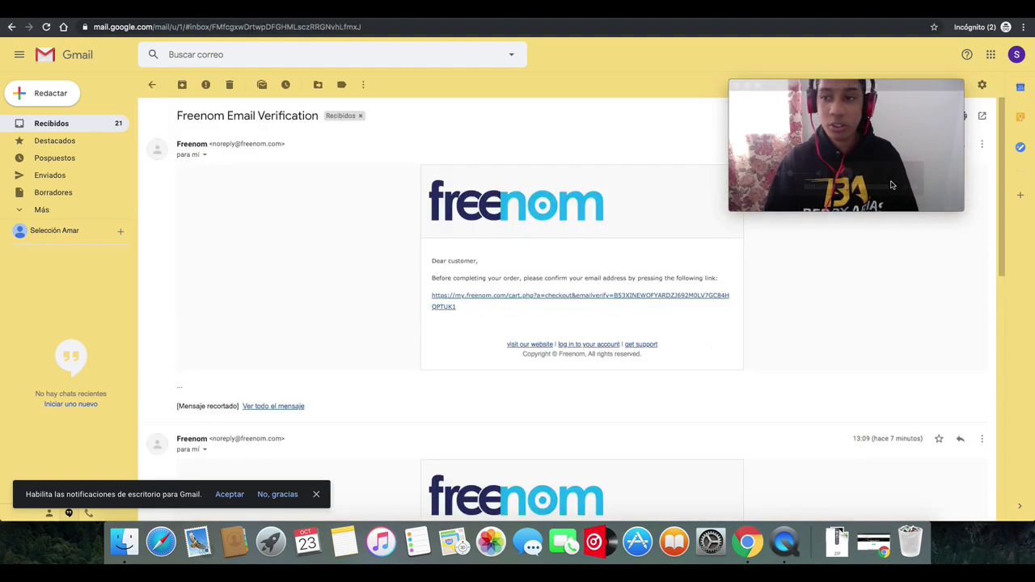
left_click_drag(893, 189, 762, 199)
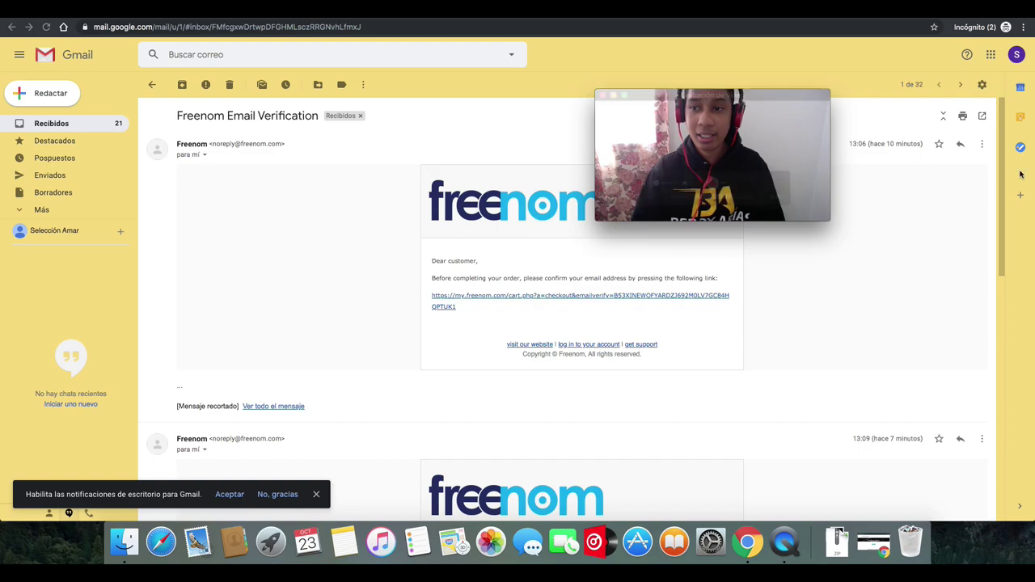
scroll(986, 347, "down", 10)
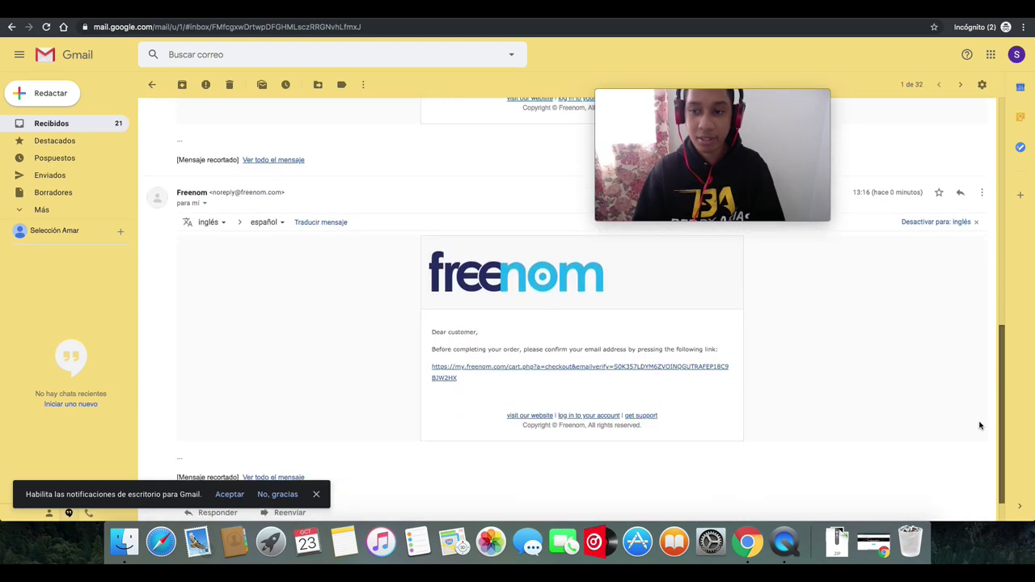
scroll(982, 421, "down", 2)
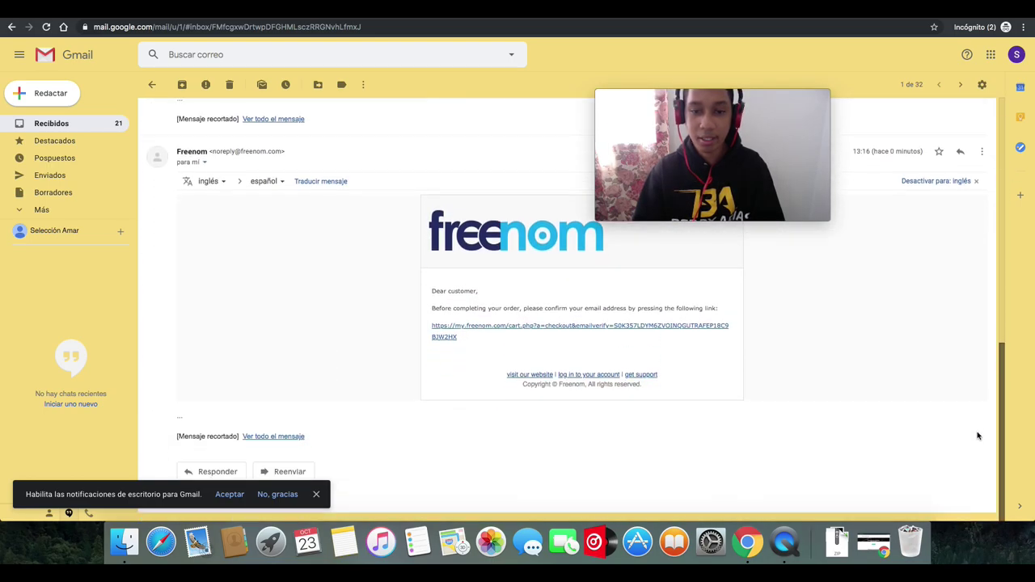
left_click(569, 330)
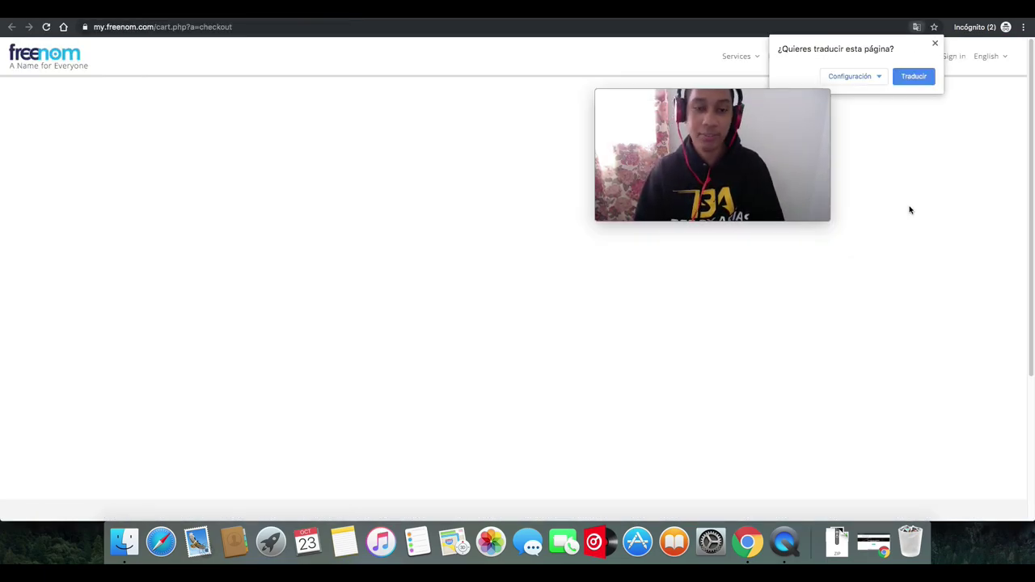
- Dismiss the translate prompts, reload the Freenom checkout page, and scroll through the details
left_click(894, 254)
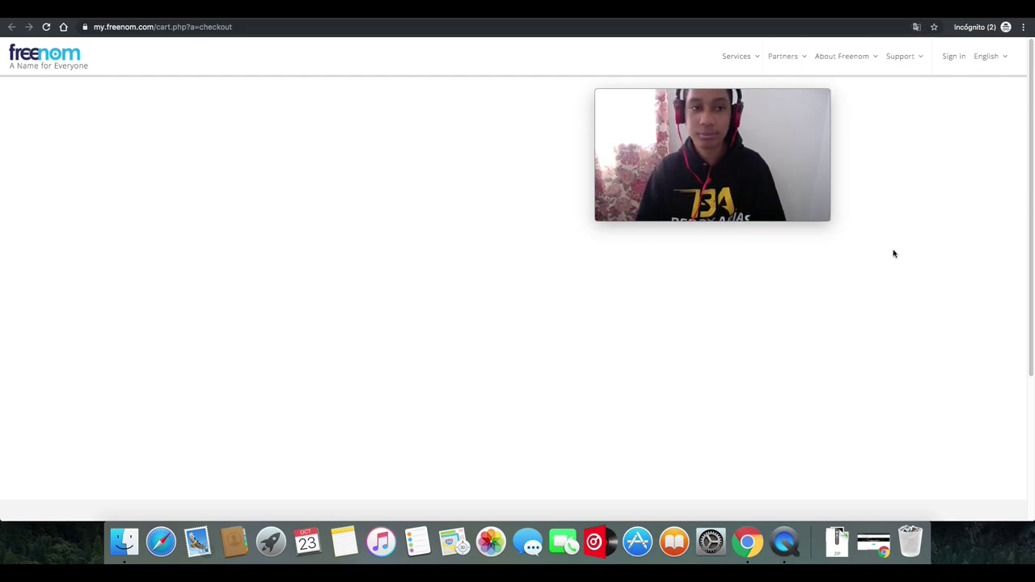
left_click(46, 27)
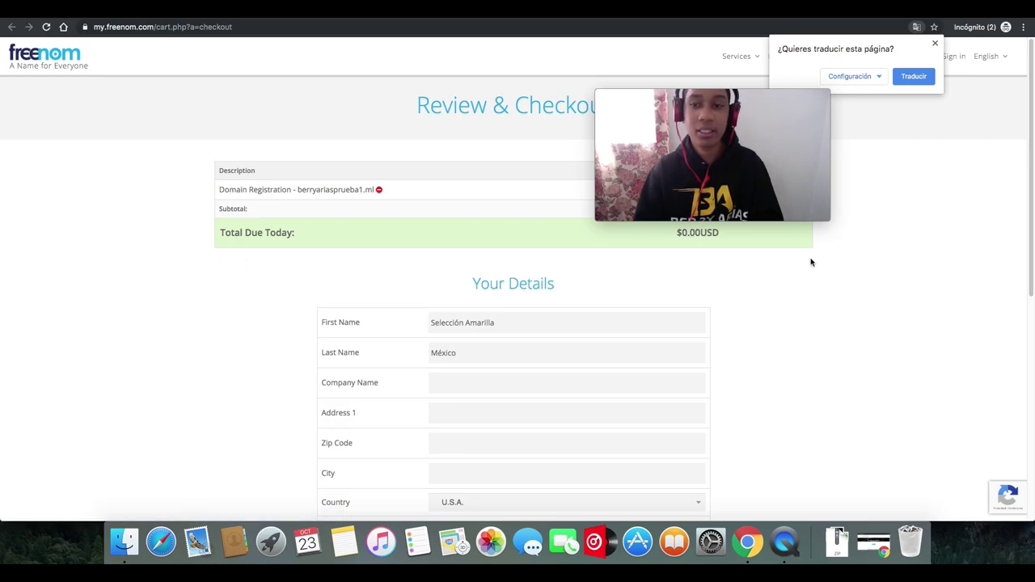
left_click_drag(719, 101, 123, 144)
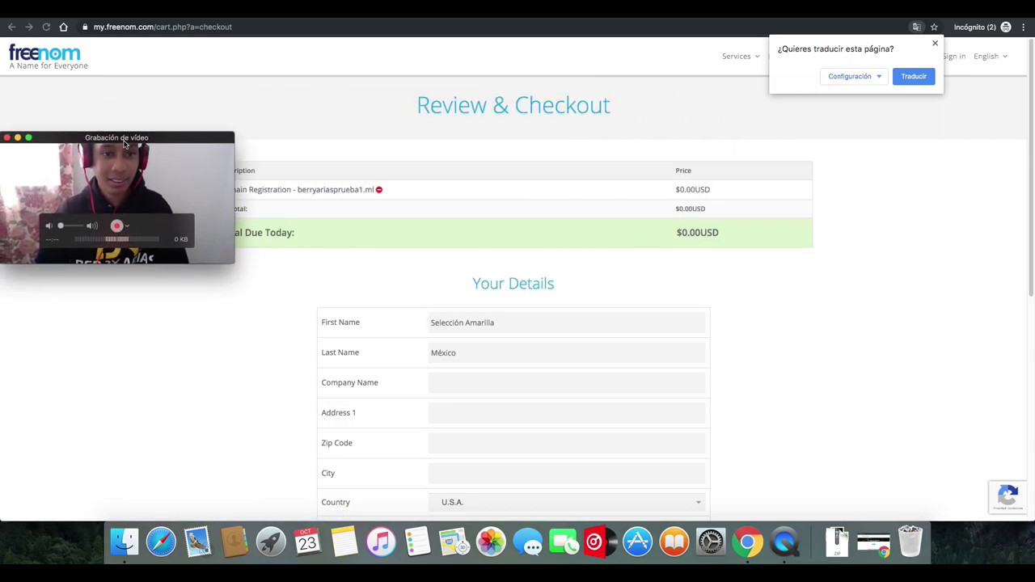
left_click(881, 180)
left_click_drag(1028, 168, 1010, 273)
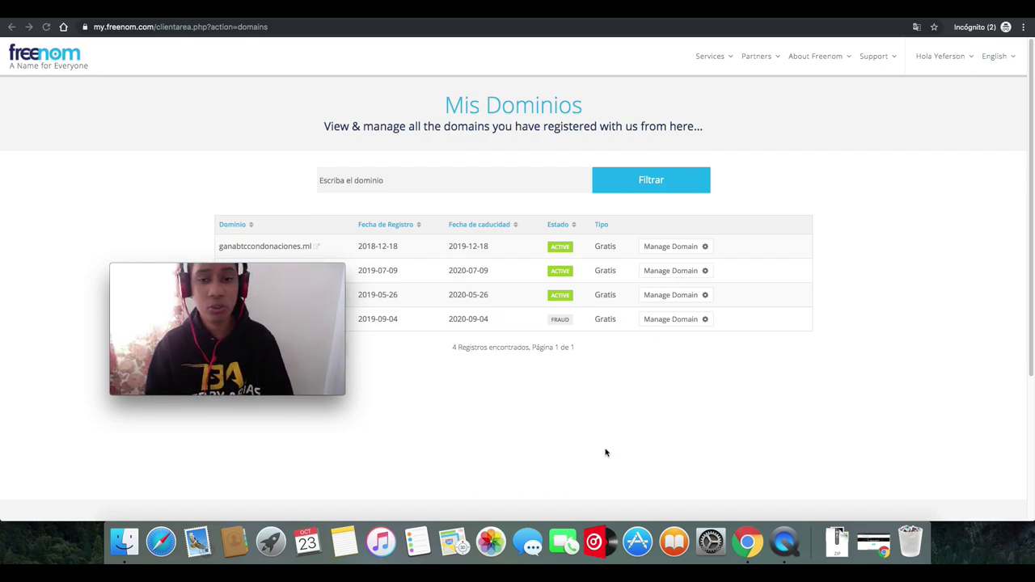
- Open the nameserver settings of ganabtccondonaciones.ml, showing NS1.IFASTNET1.ORG and NS2.IFASTNET1.ORG
left_click(674, 254)
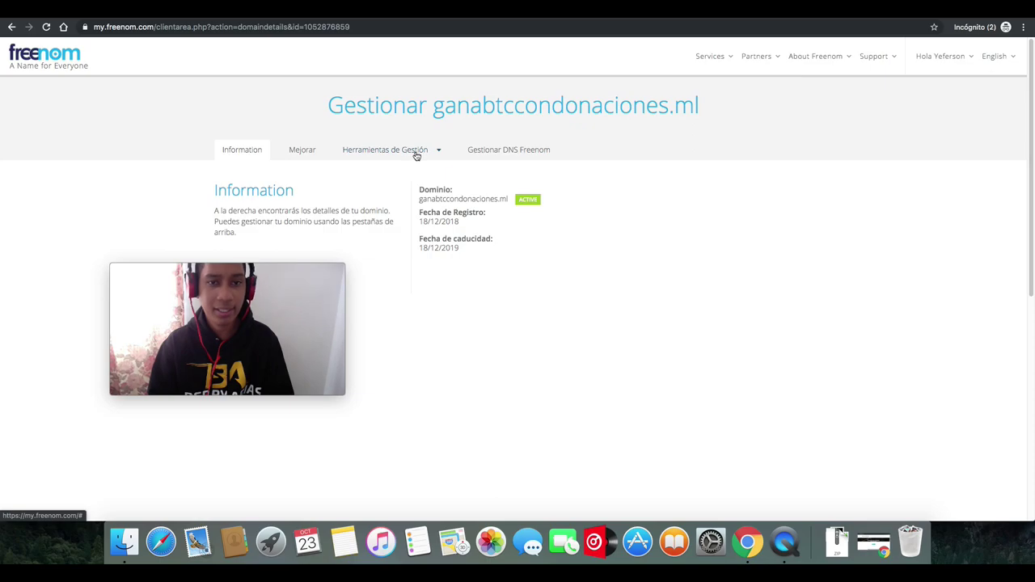
left_click(416, 153)
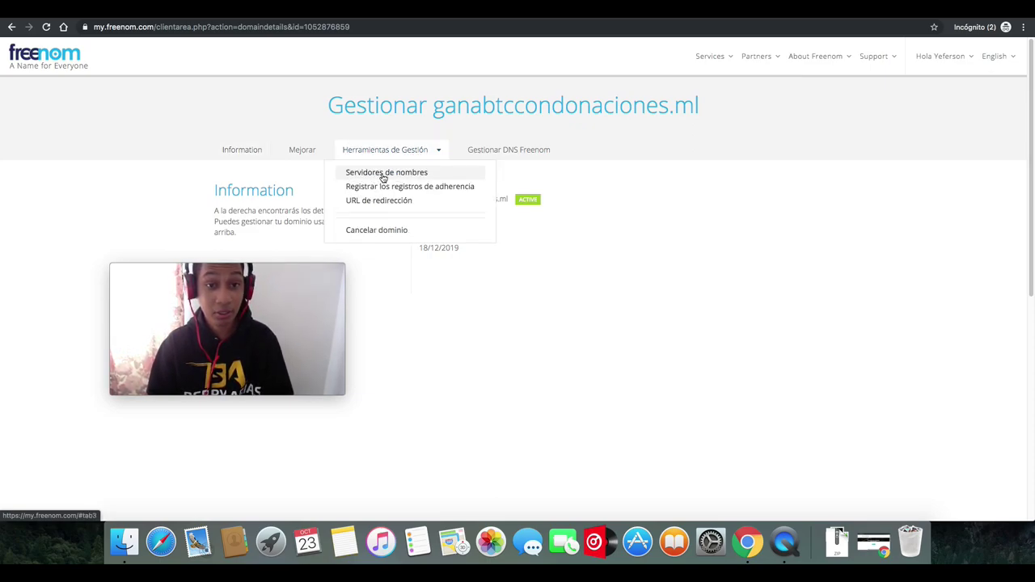
left_click(384, 175)
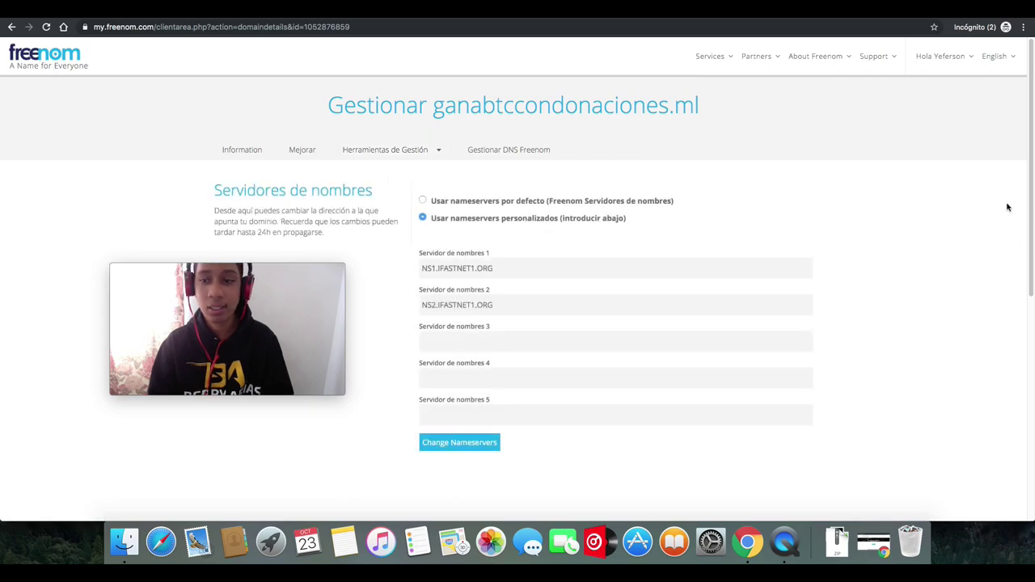
scroll(1024, 204, "down", 3)
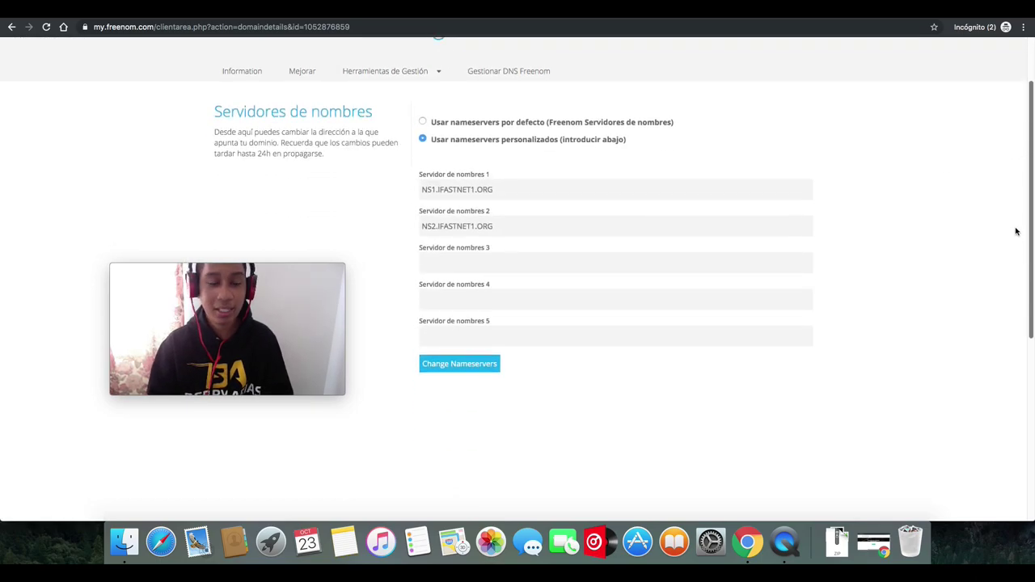
scroll(1018, 212, "up", 1)
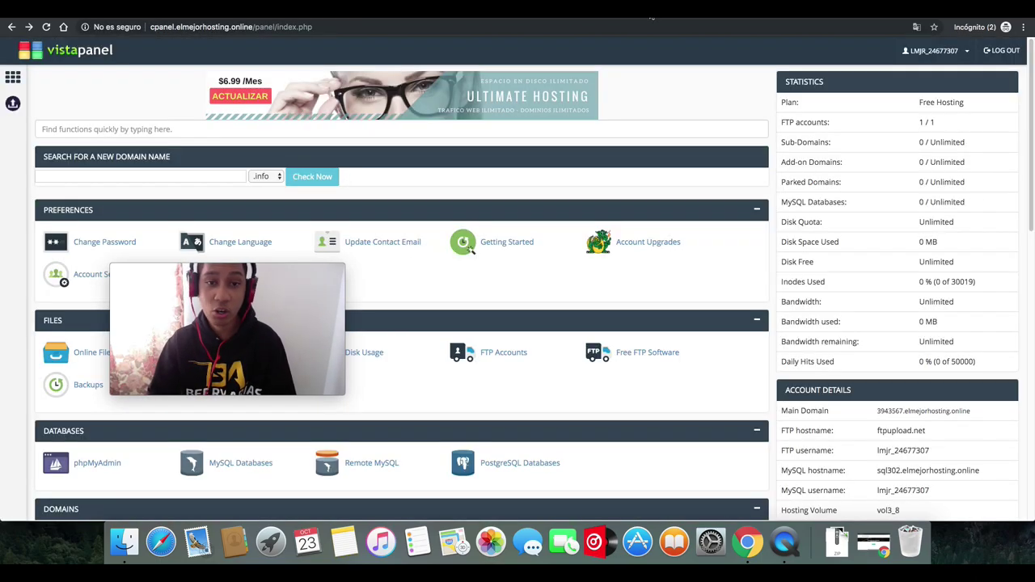
- Scroll the VistaPanel home page and open the Addon Domains section
left_click_drag(226, 269, 729, 103)
scroll(1012, 263, "down", 5)
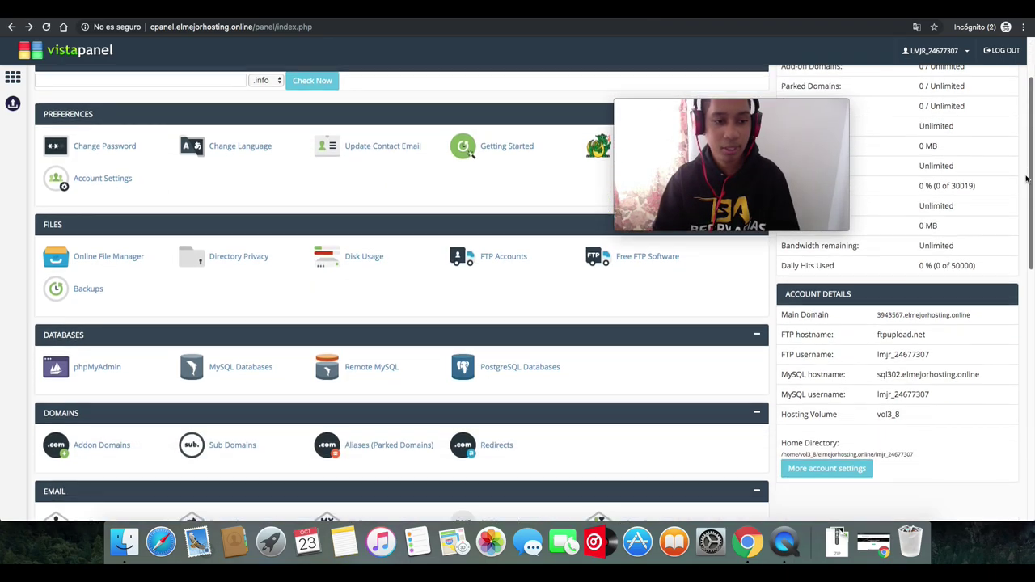
scroll(1011, 263, "down", 1)
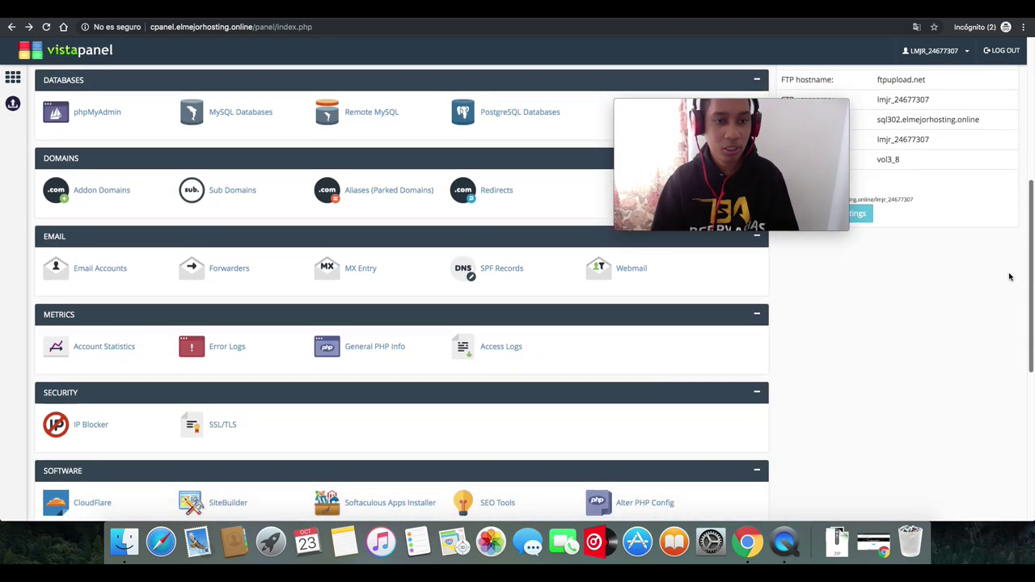
left_click(95, 193)
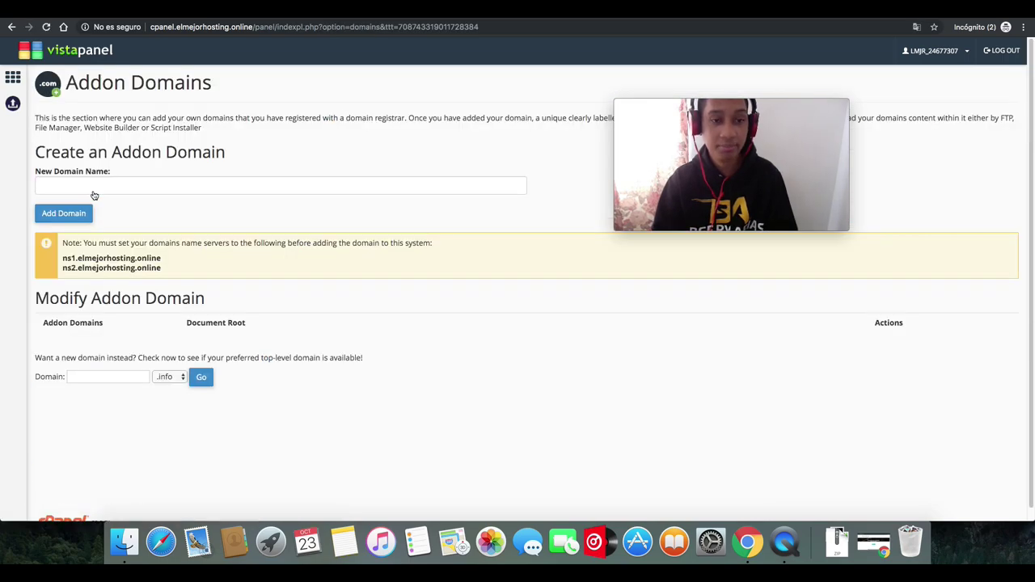
- Copy ganabtccondonaciones.ml from Freenom, paste it as the new addon domain, and submit
key("ctrl+Tab")
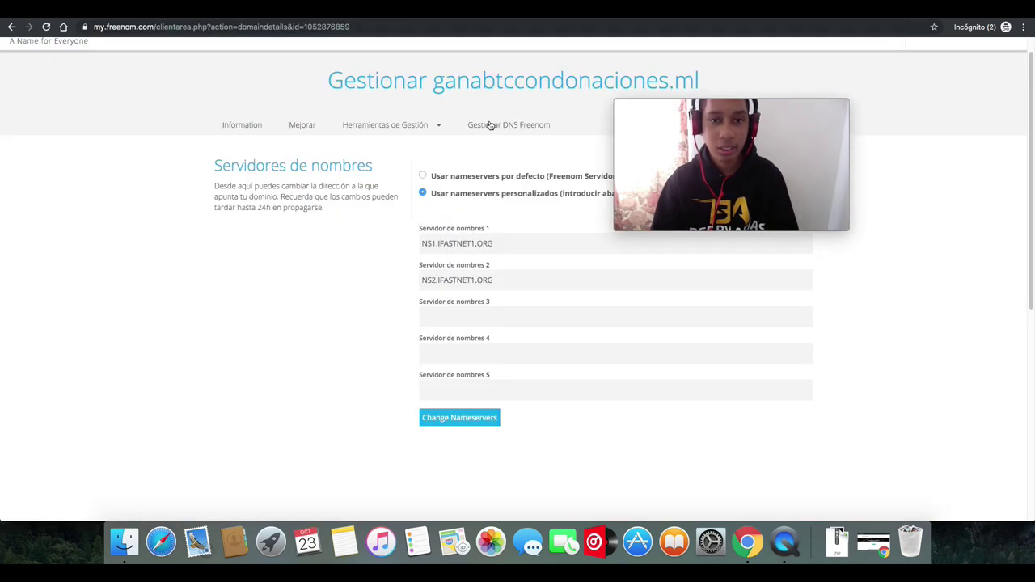
left_click_drag(758, 104, 907, 114)
left_click_drag(701, 81, 434, 86)
right_click(441, 85)
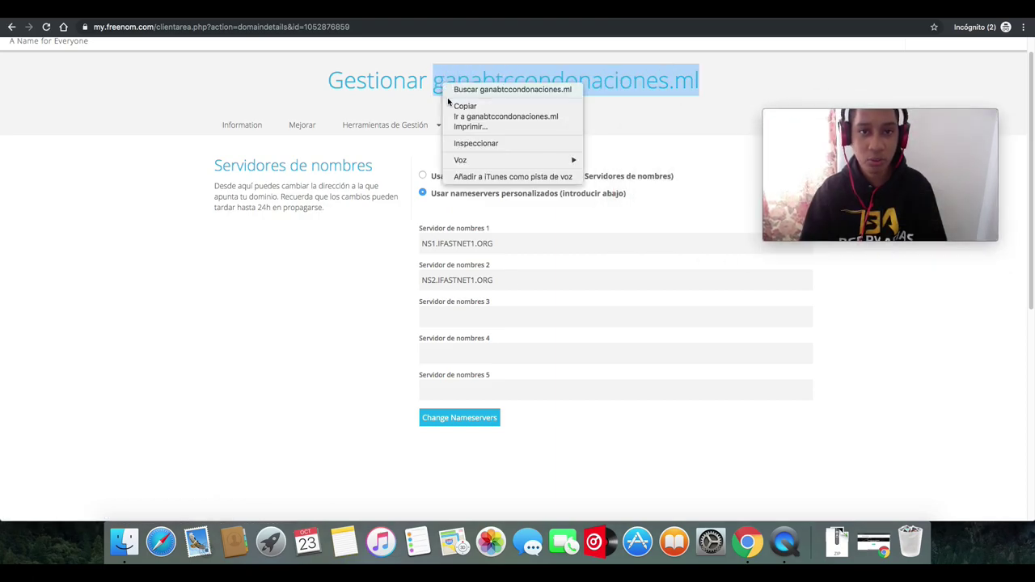
left_click(461, 104)
key("ctrl+Tab")
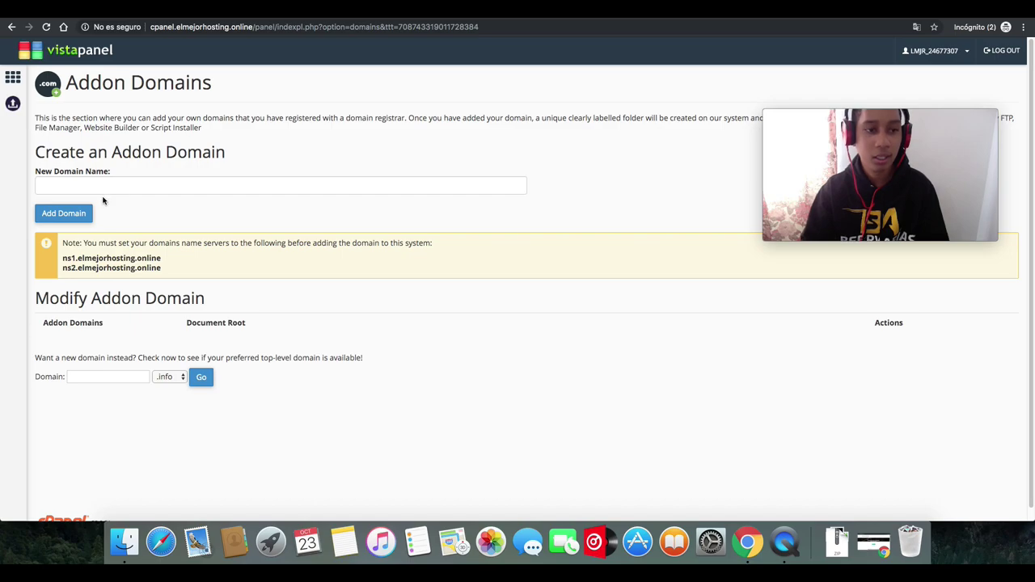
left_click(106, 187)
right_click(106, 187)
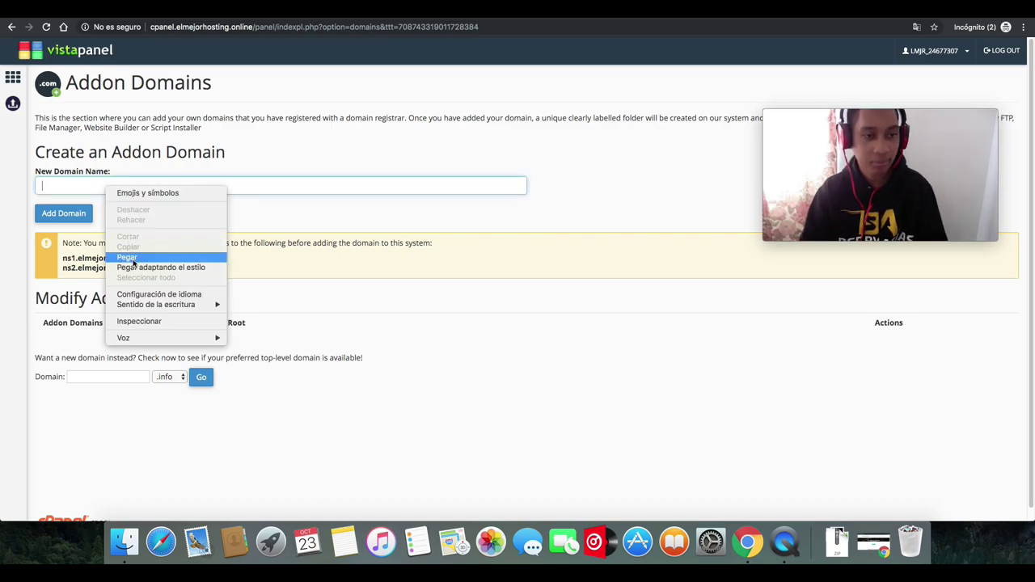
left_click(129, 257)
left_click(71, 217)
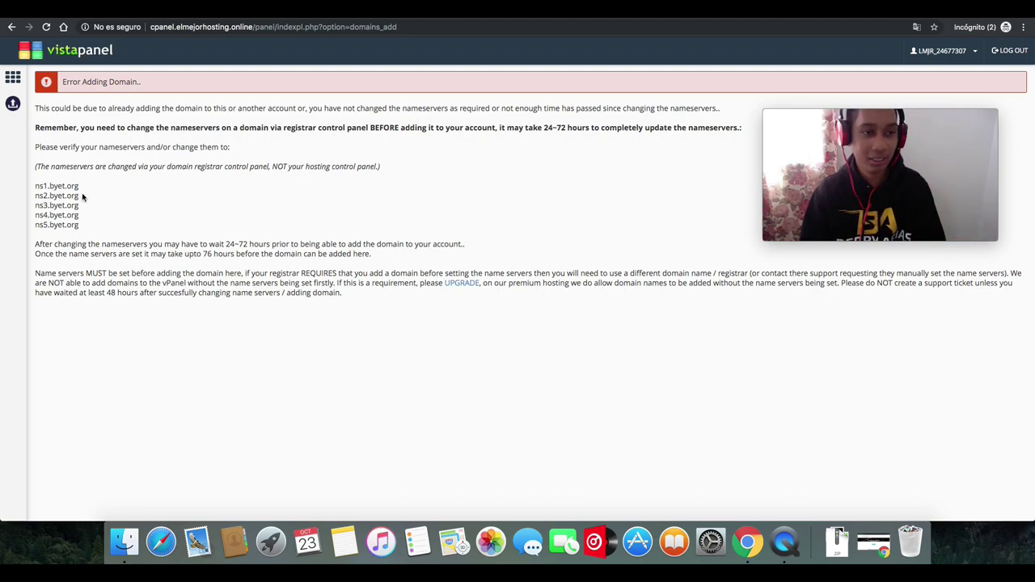
- Switch Freenom to custom nameservers and set the first nameserver to ns1.byet.org
left_click_drag(80, 191, 35, 187)
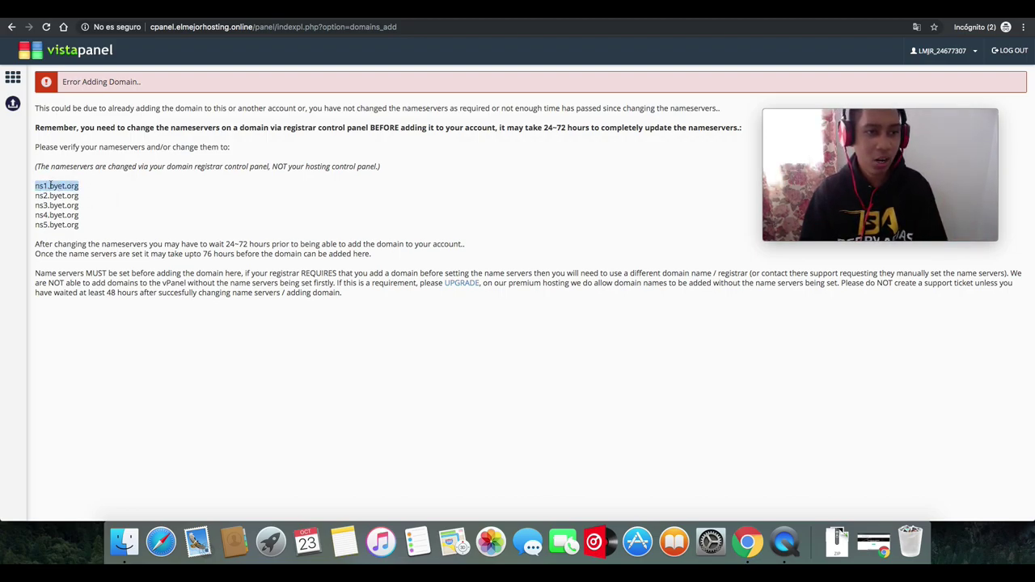
right_click(50, 185)
left_click(70, 205)
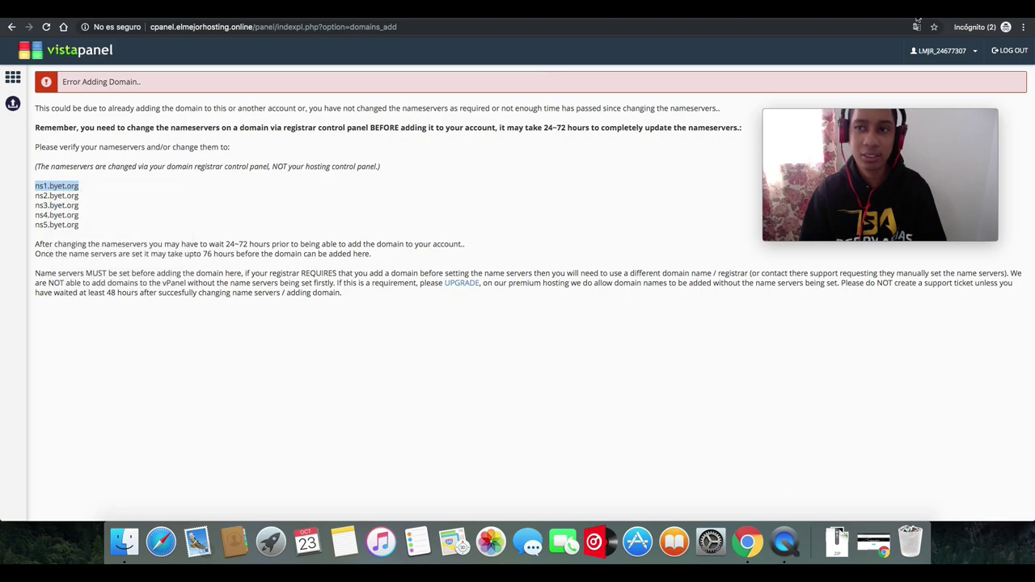
key("ctrl+Tab")
left_click(424, 177)
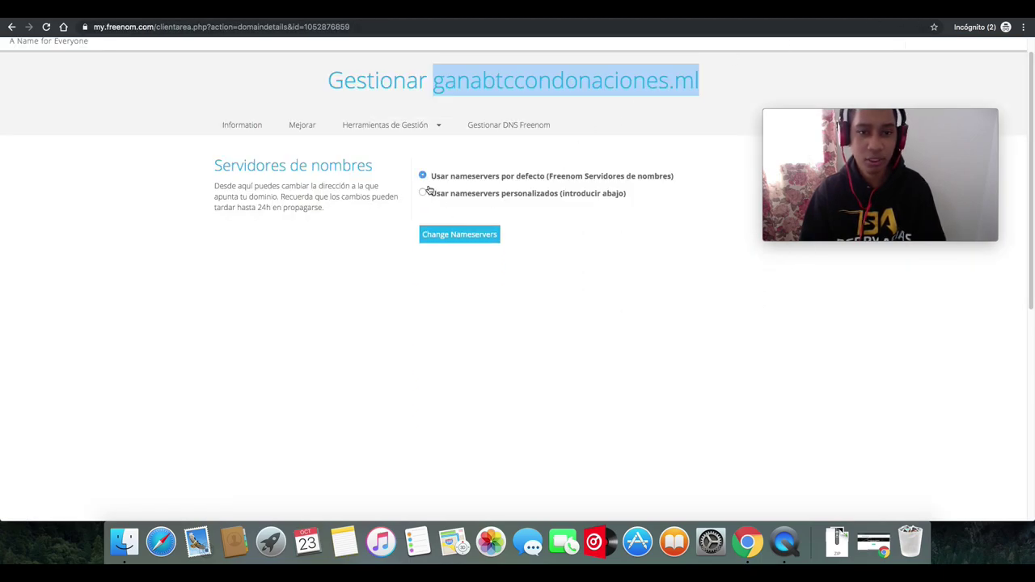
left_click(423, 193)
left_click_drag(495, 243, 391, 239)
key("BackSpace")
key("ctrl+v")
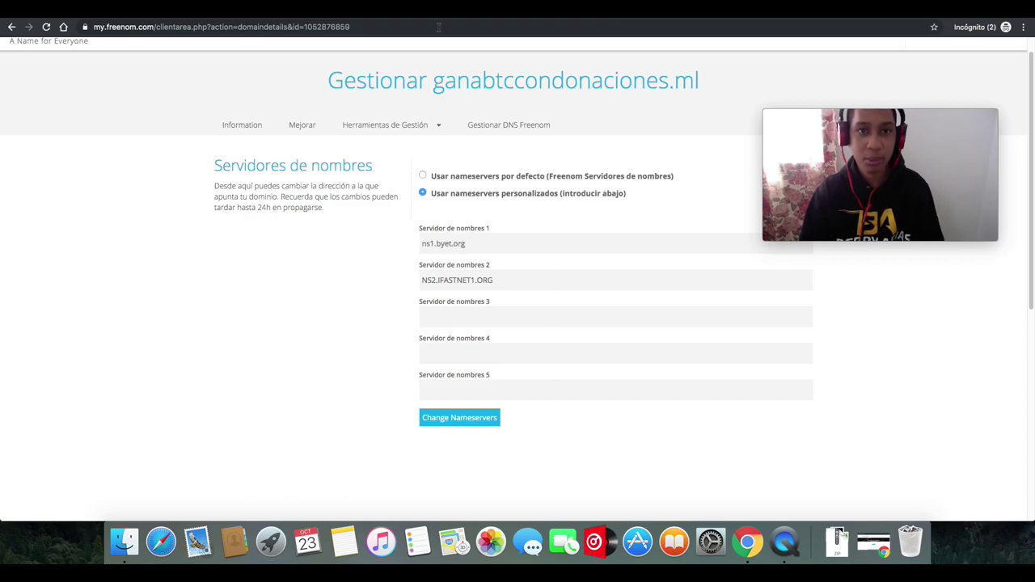
- Fill the second and third nameserver fields with ns2.byet.org and ns3.byet.org
key("ctrl+Tab")
left_click_drag(81, 196, 35, 195)
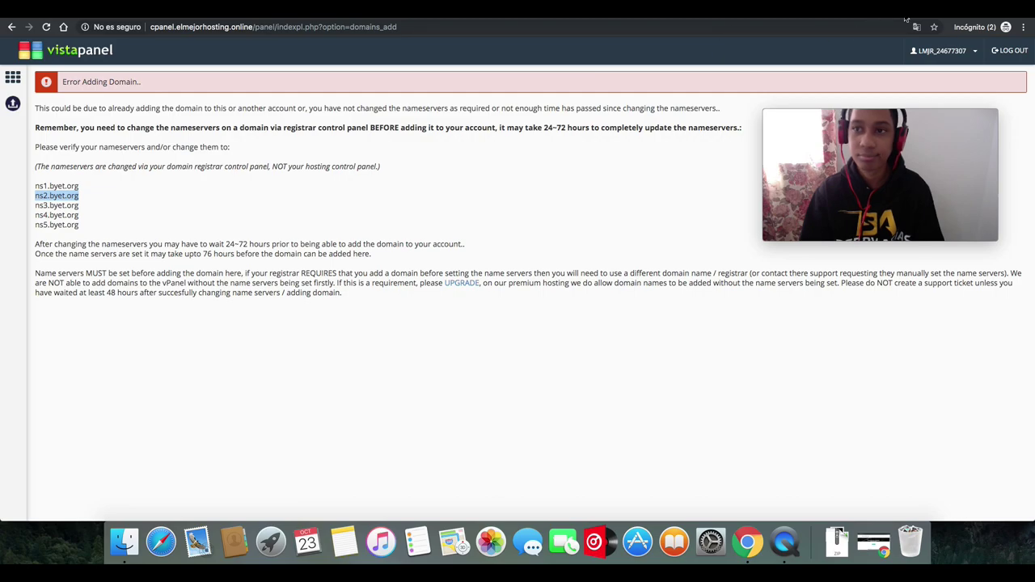
key("ctrl+Tab")
left_click(512, 274)
left_click_drag(512, 275, 326, 278)
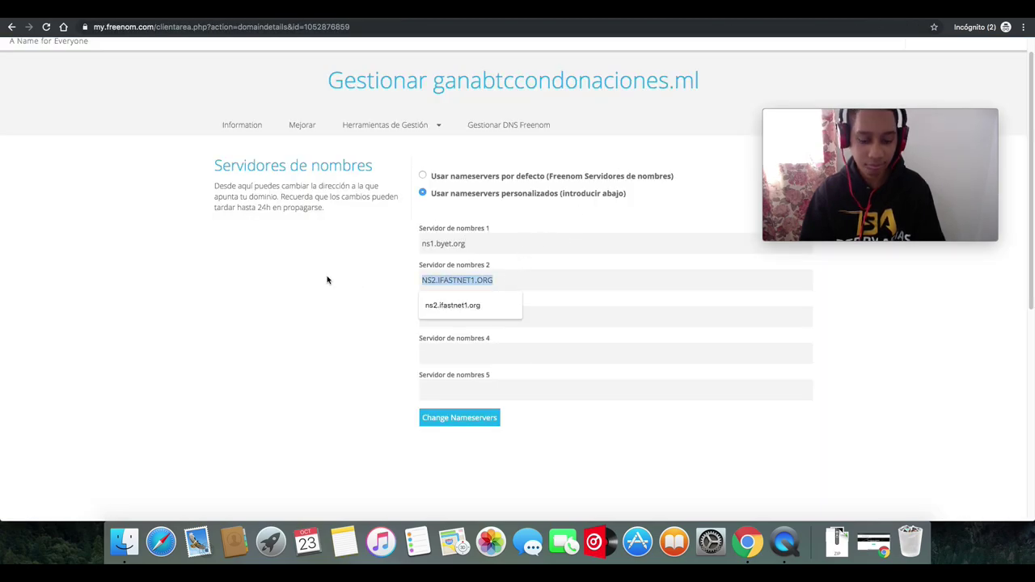
key("super+v")
key("ctrl+Tab")
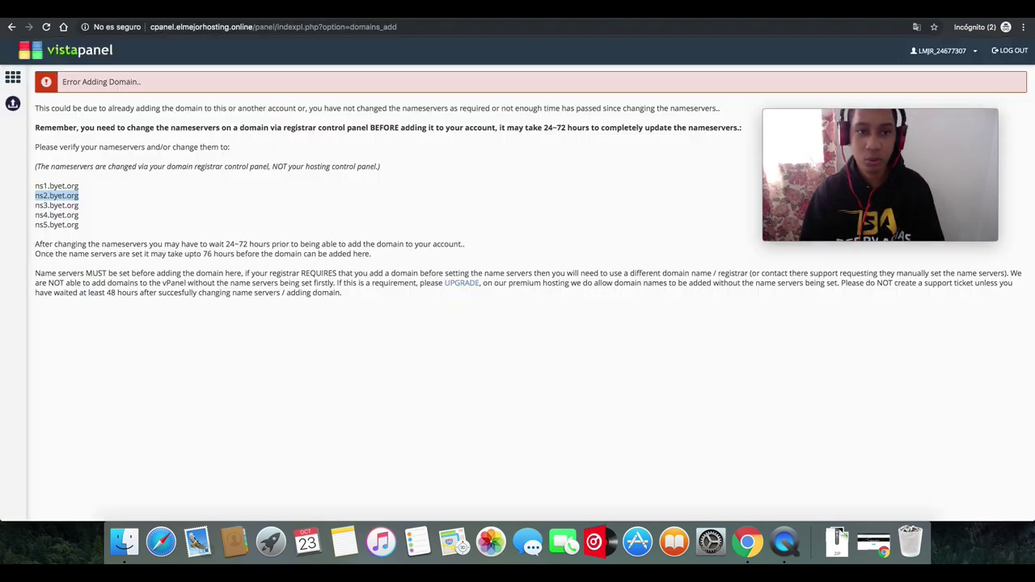
left_click_drag(83, 208, 32, 208)
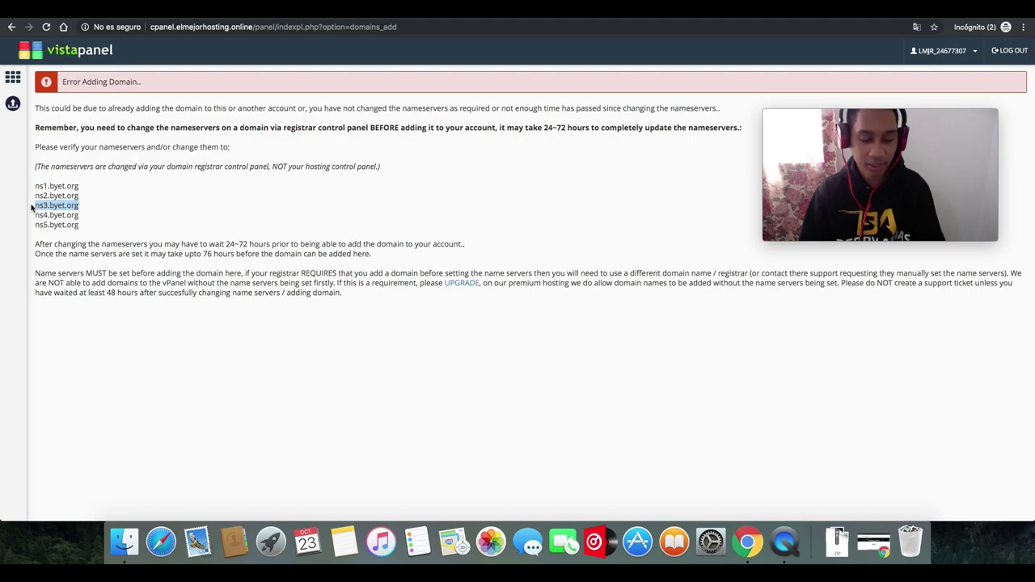
key("ctrl+Tab")
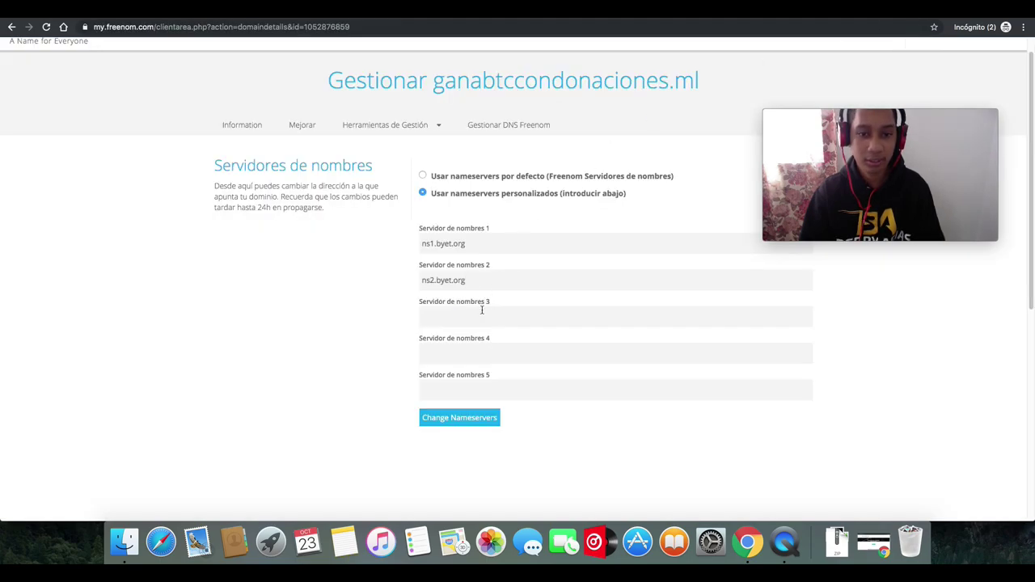
key("super+v")
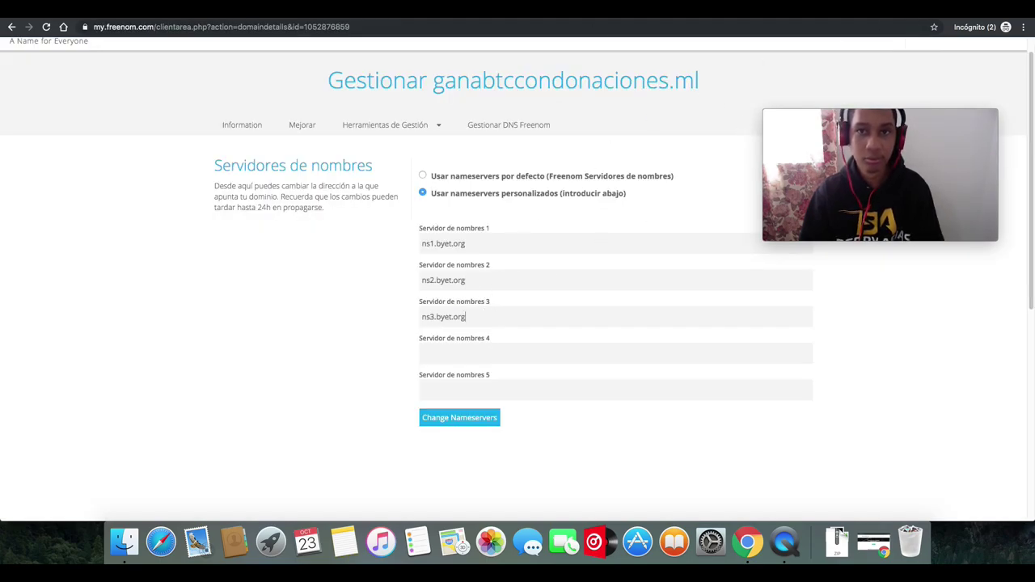
- Fill the fourth and fifth nameserver fields with ns4.byet.org and ns5.byet.org
key("ctrl+Tab")
left_click_drag(80, 216, 39, 215)
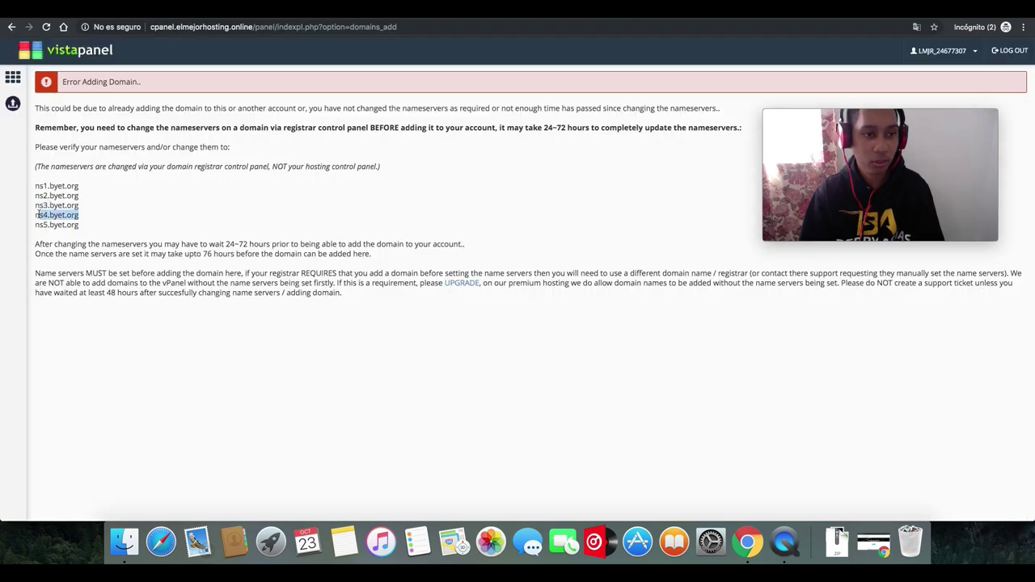
key("ctrl+Tab")
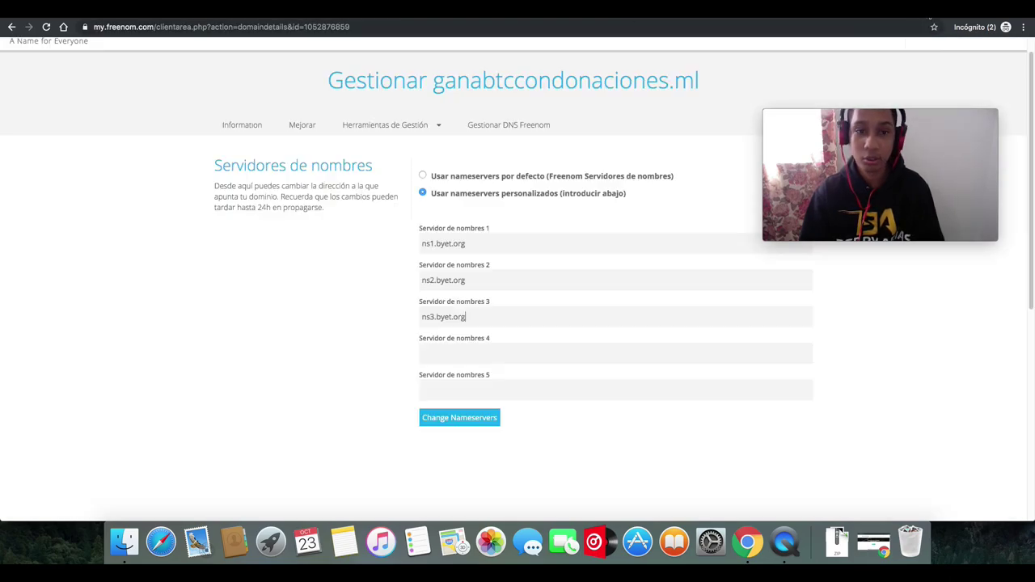
left_click(493, 348)
key("super+v")
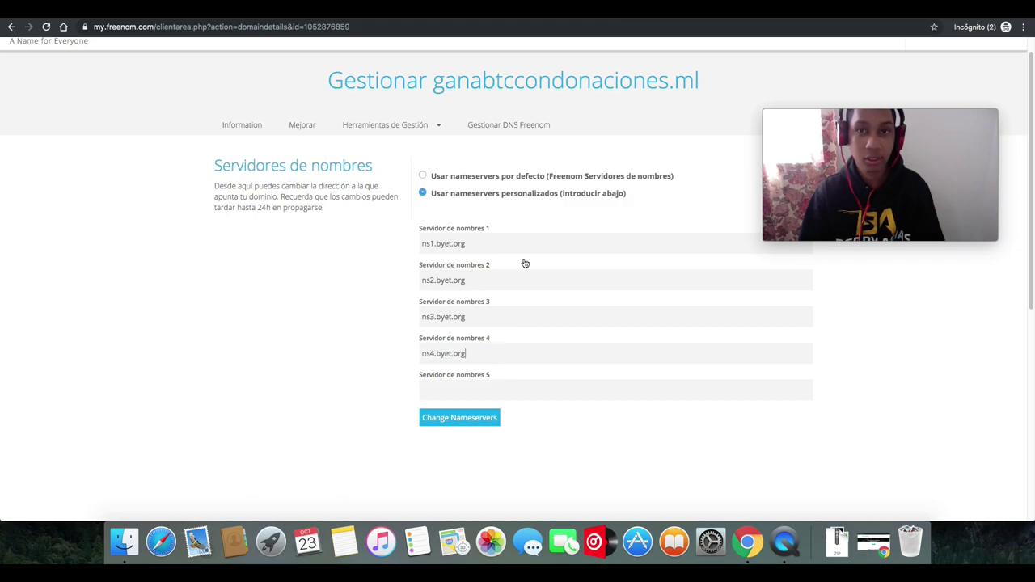
key("ctrl+Tab")
left_click_drag(81, 227, 34, 225)
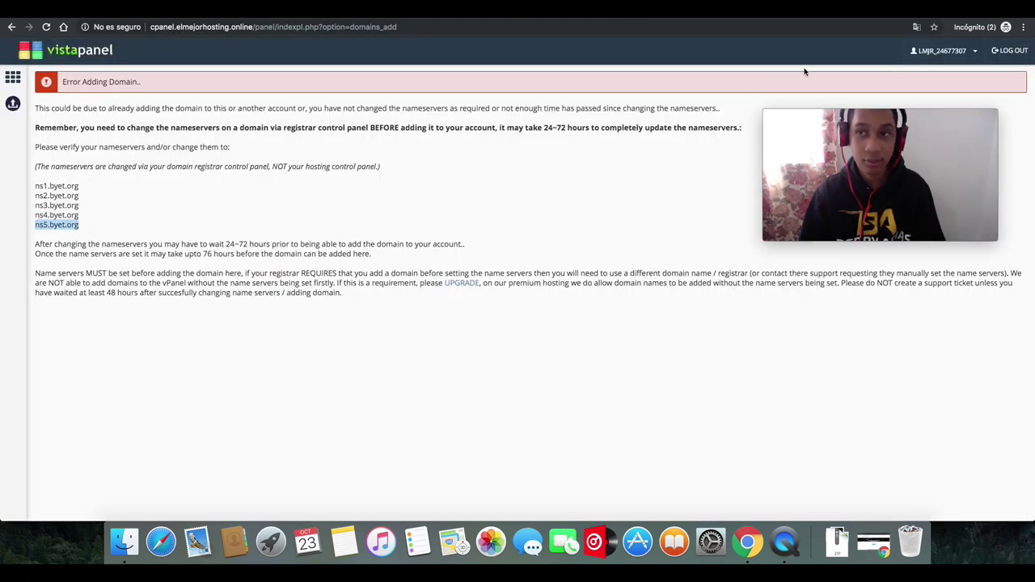
key("ctrl+Tab")
key("super+v")
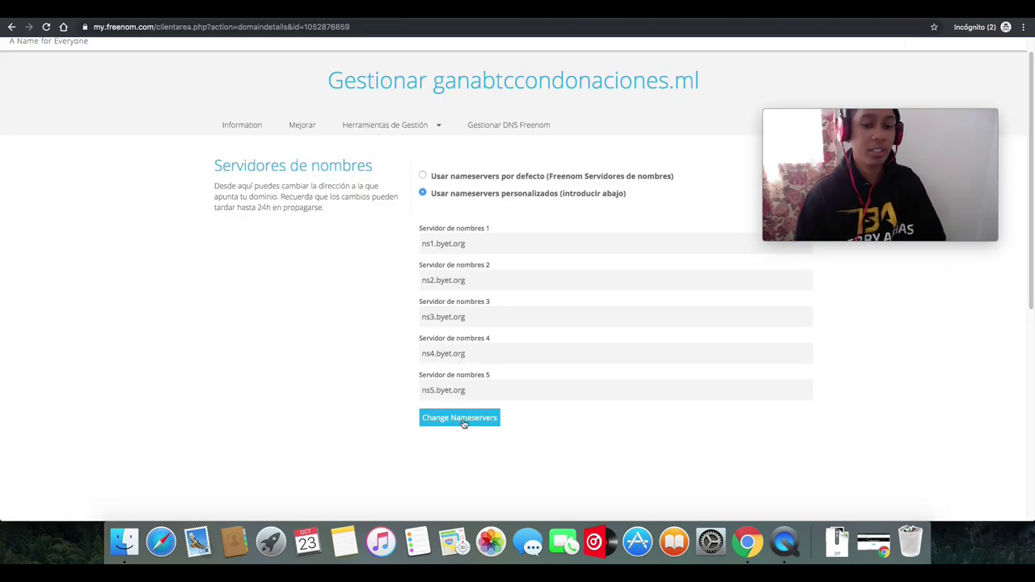
- Save the five byet.org nameservers, copy ganabtccondonaciones.ml, and return to the VistaPanel tab
left_click(464, 421)
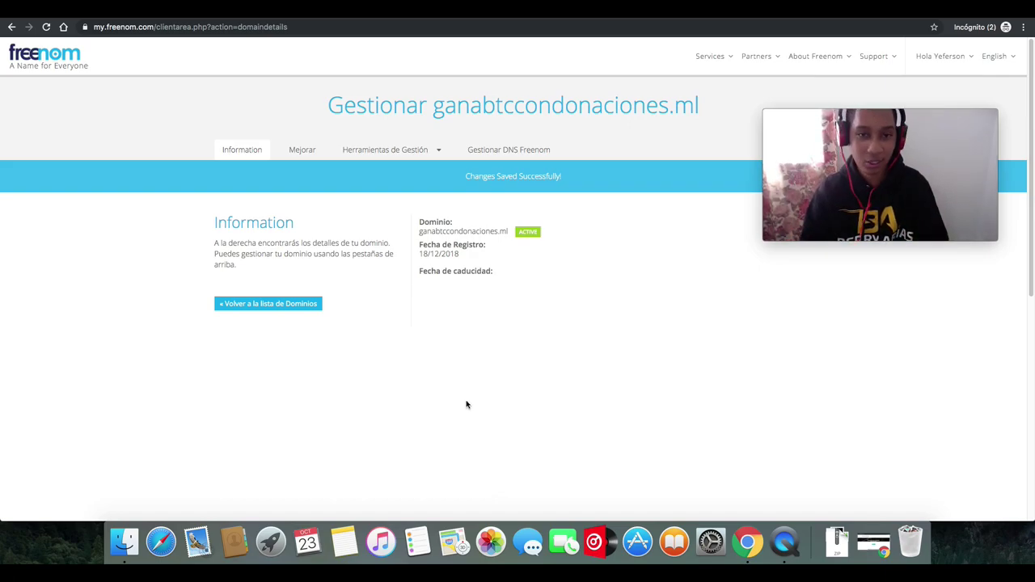
left_click_drag(510, 233, 421, 233)
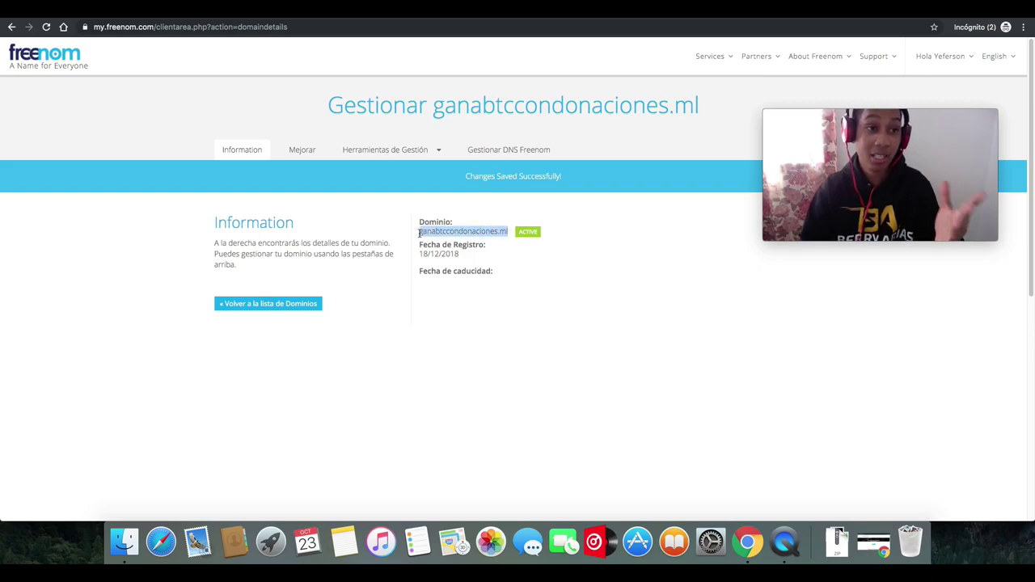
right_click(421, 233)
left_click(428, 253)
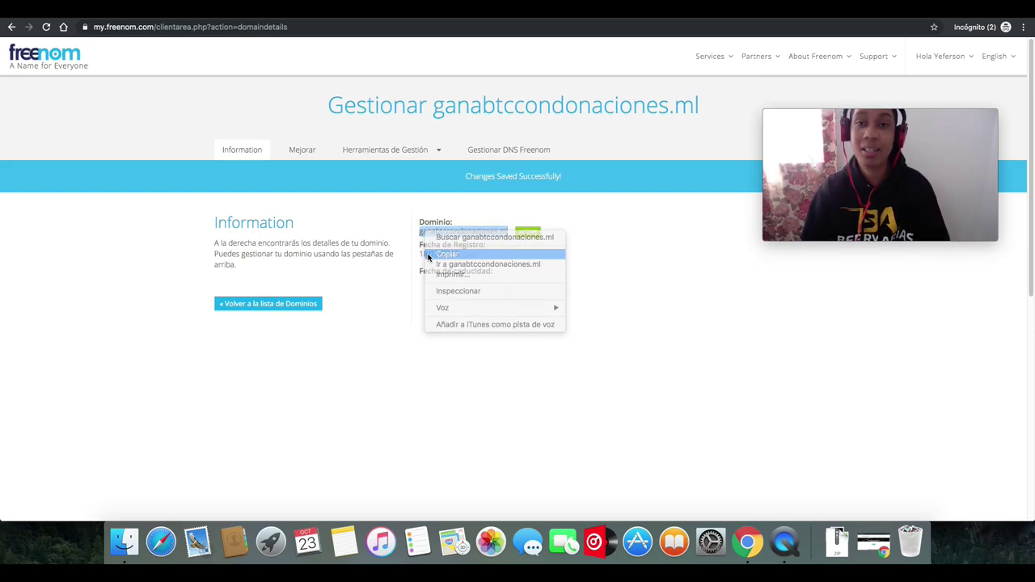
left_click(642, 22)
- Paste ganabtccondonaciones.ml into Addon Domains' New Domain Name and submit it
left_click(75, 53)
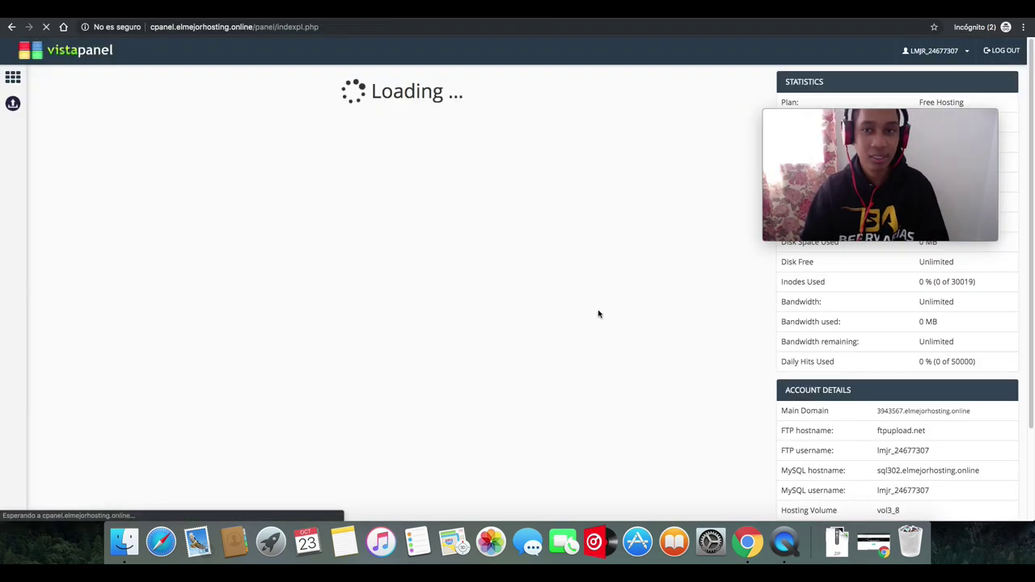
scroll(1014, 211, "down", 5)
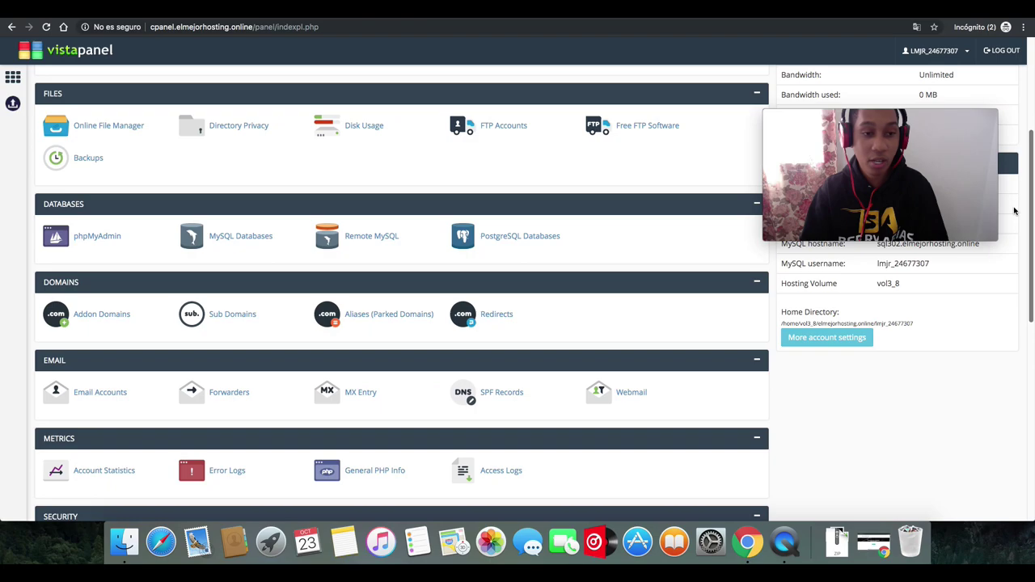
left_click(91, 244)
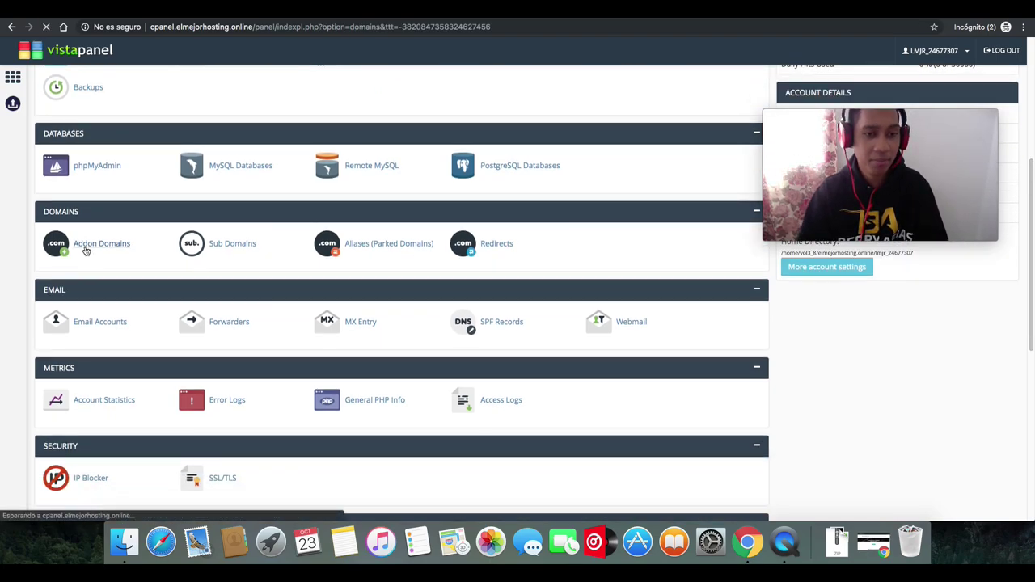
left_click(161, 186)
key("super+v")
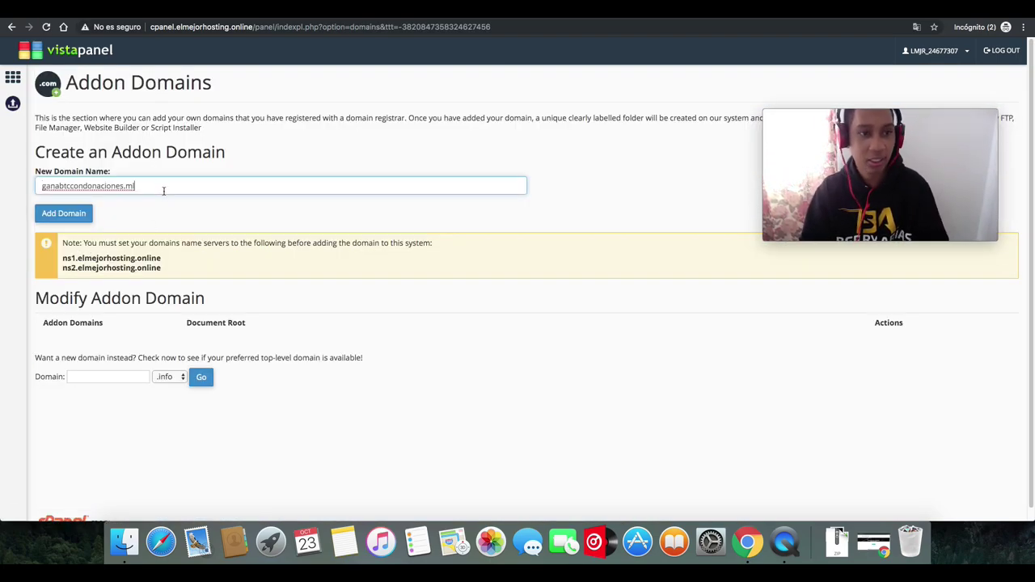
left_click(63, 216)
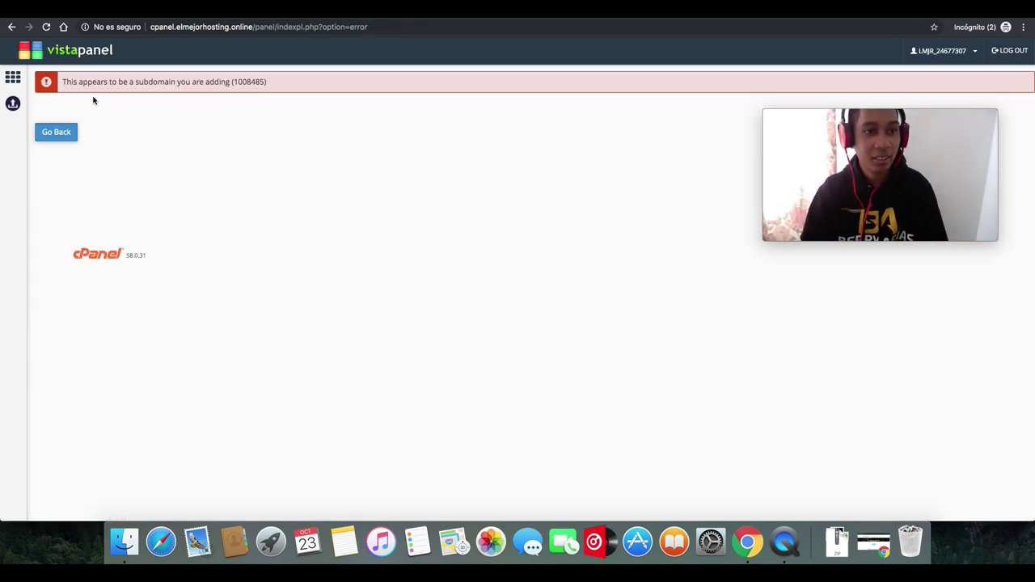
- After the subdomain error, go back and resubmit ganabtccondonaciones.ml as an addon domain
right_click(132, 121)
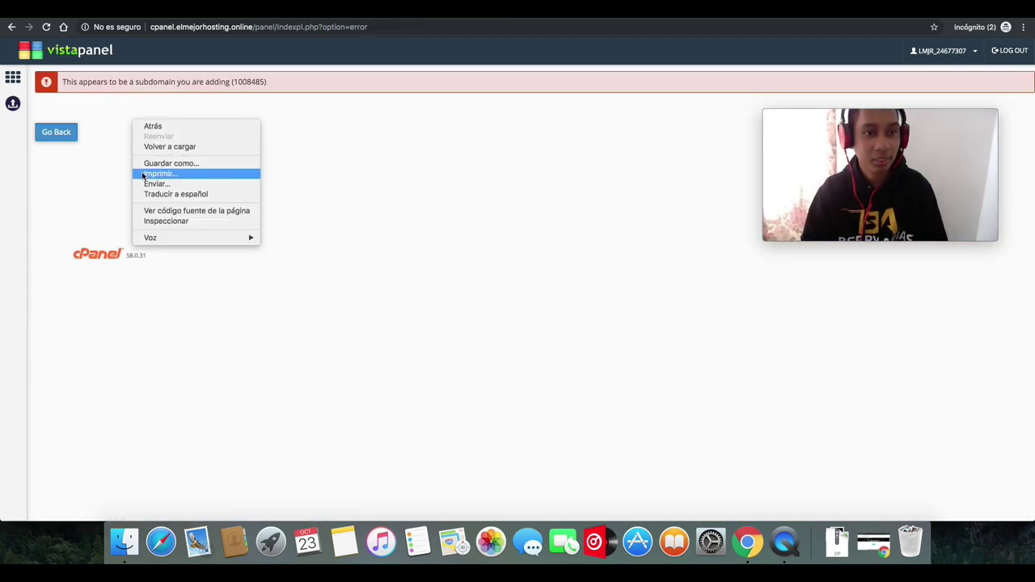
left_click(56, 135)
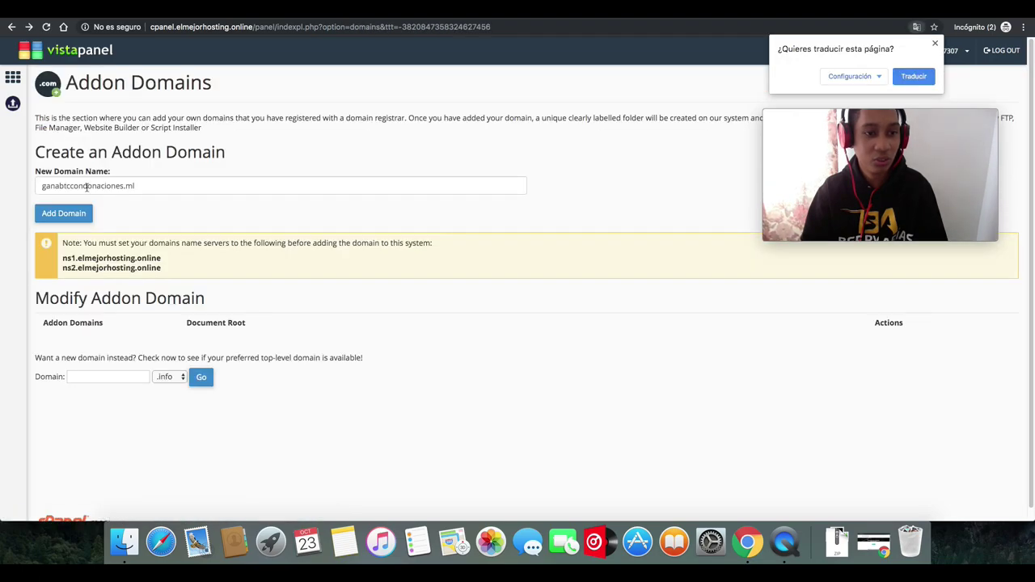
left_click(85, 53)
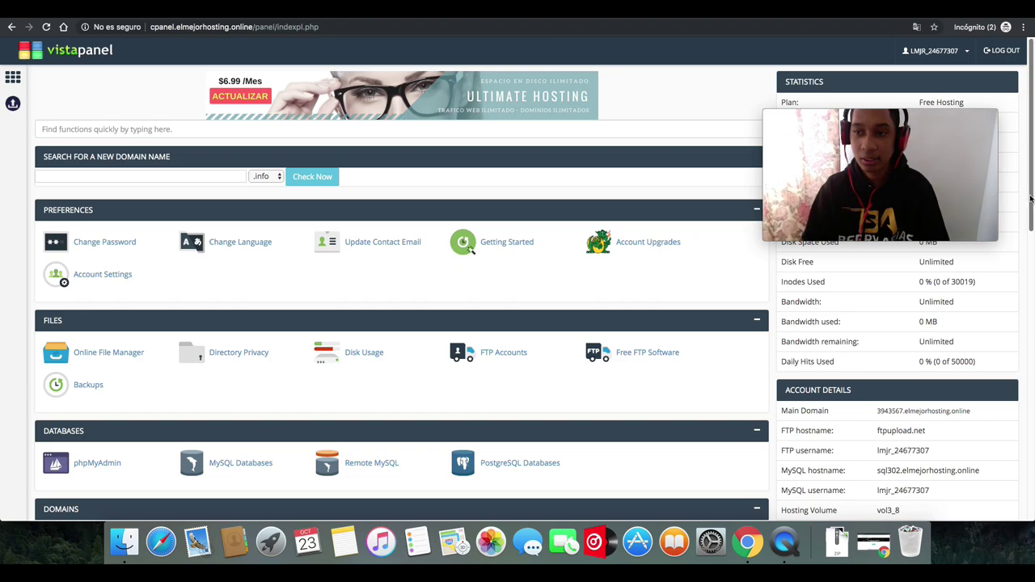
scroll(1016, 283, "down", 5)
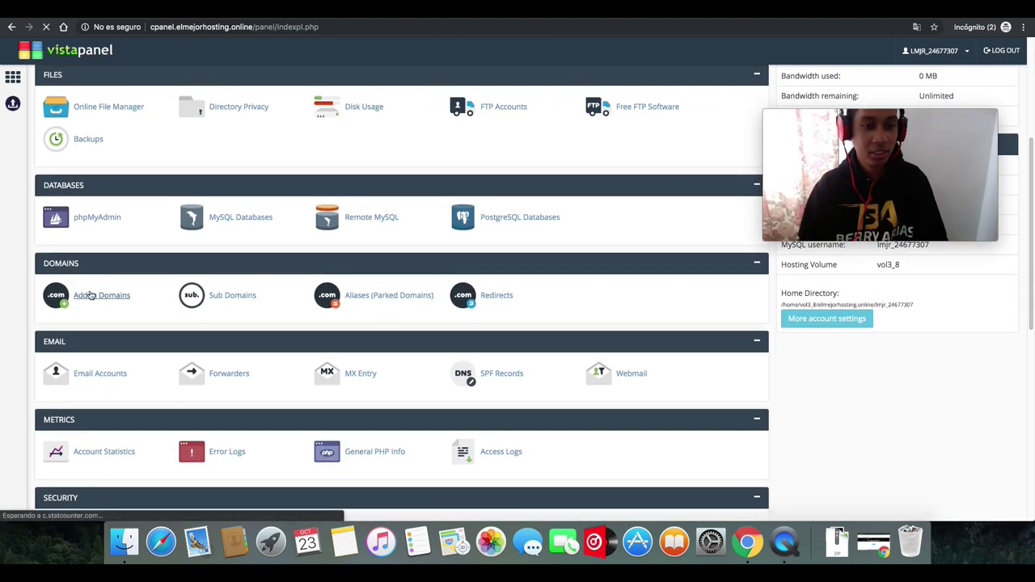
left_click(93, 296)
left_click(195, 191)
key("super+v")
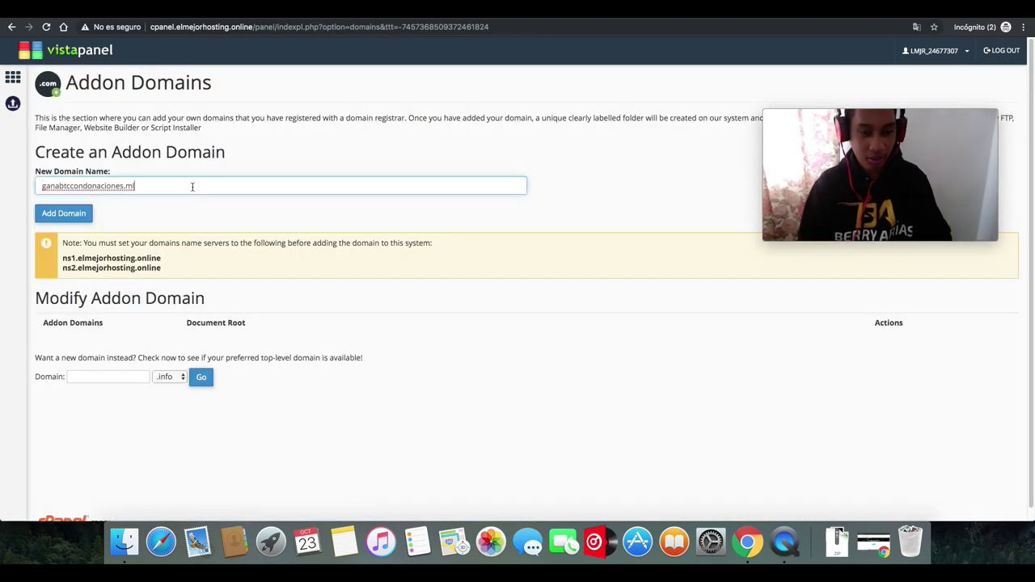
left_click(62, 215)
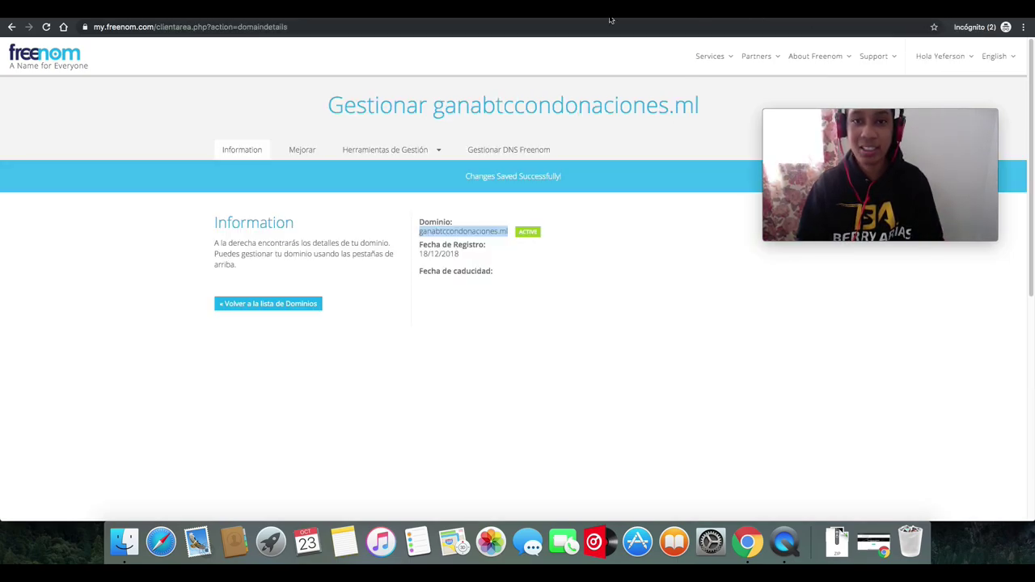
- Switch back to the VistaPanel tab showing the hosting account overview
left_click(646, 18)
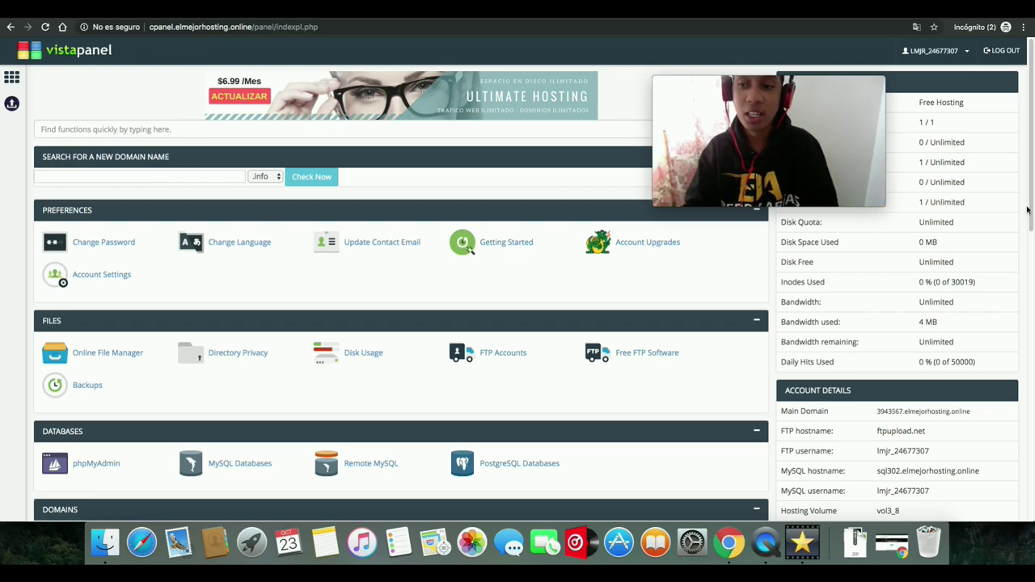
- Bring up the VistaPanel Sub Domains page
left_click_drag(1028, 196, 1005, 340)
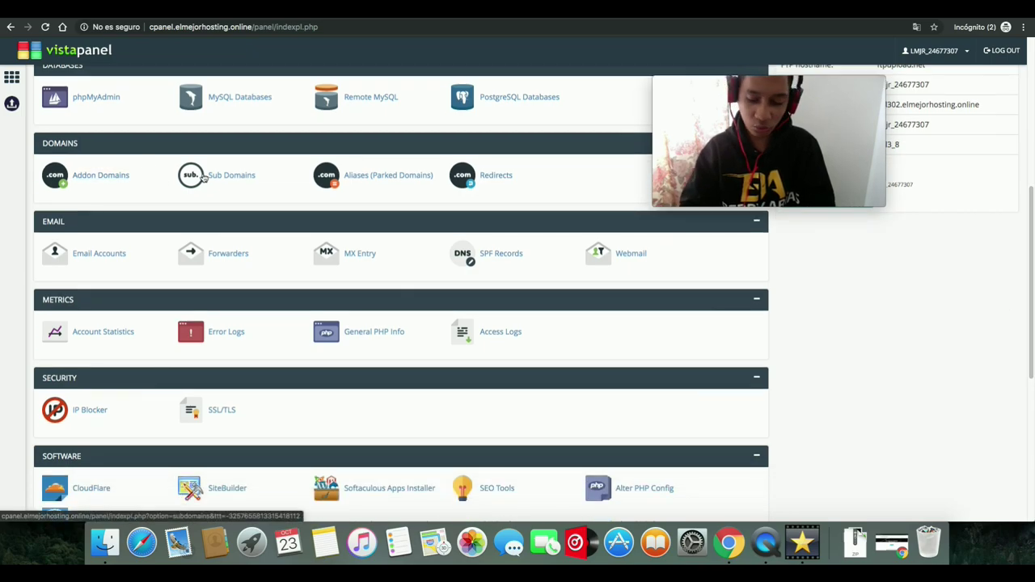
key("super+plus")
key("super+plus")
key("super+plus")
key("super+plus")
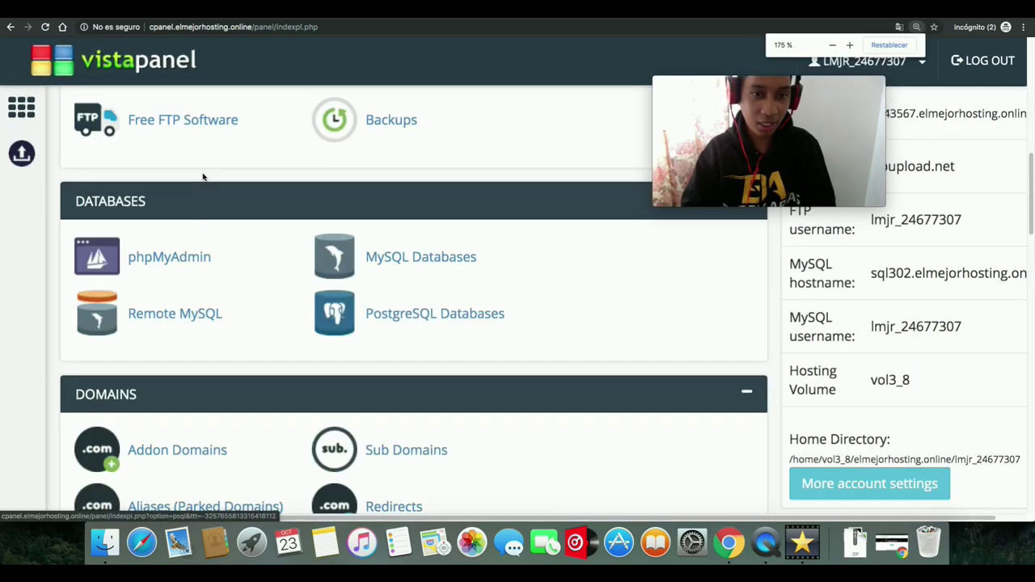
scroll(307, 323, "down", 5)
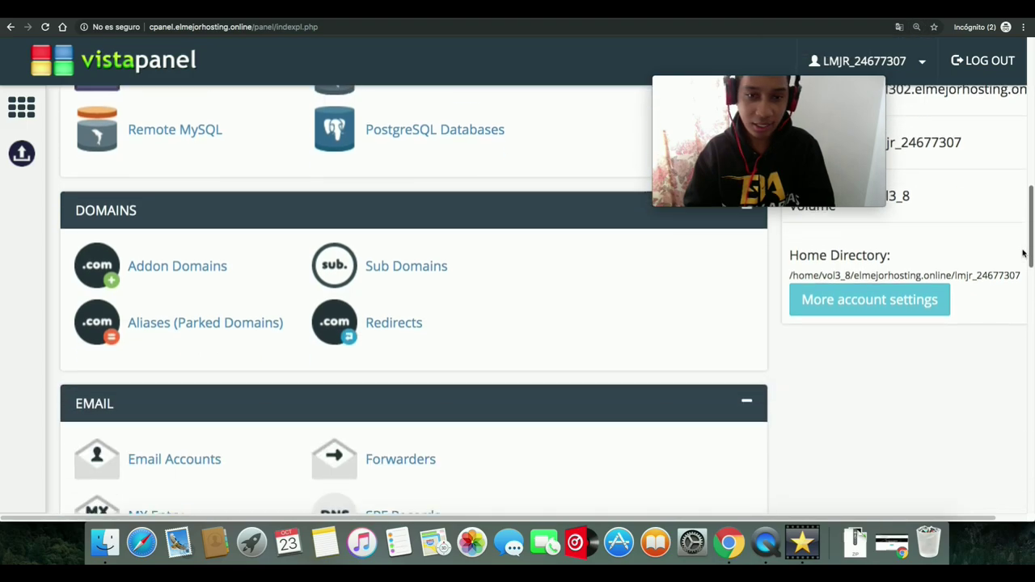
left_click(414, 246)
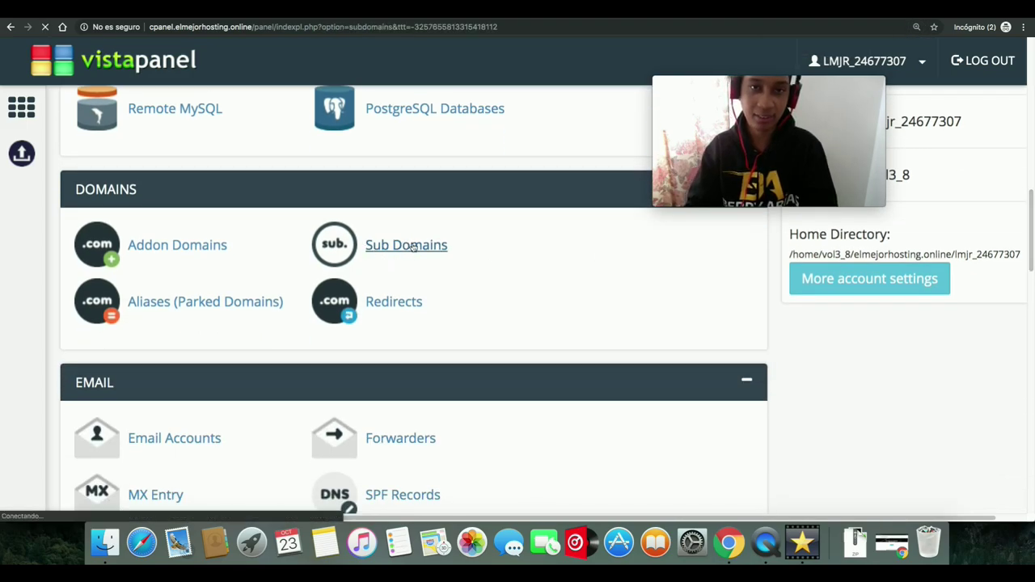
key("super+minus")
key("super+minus")
key("super+minus")
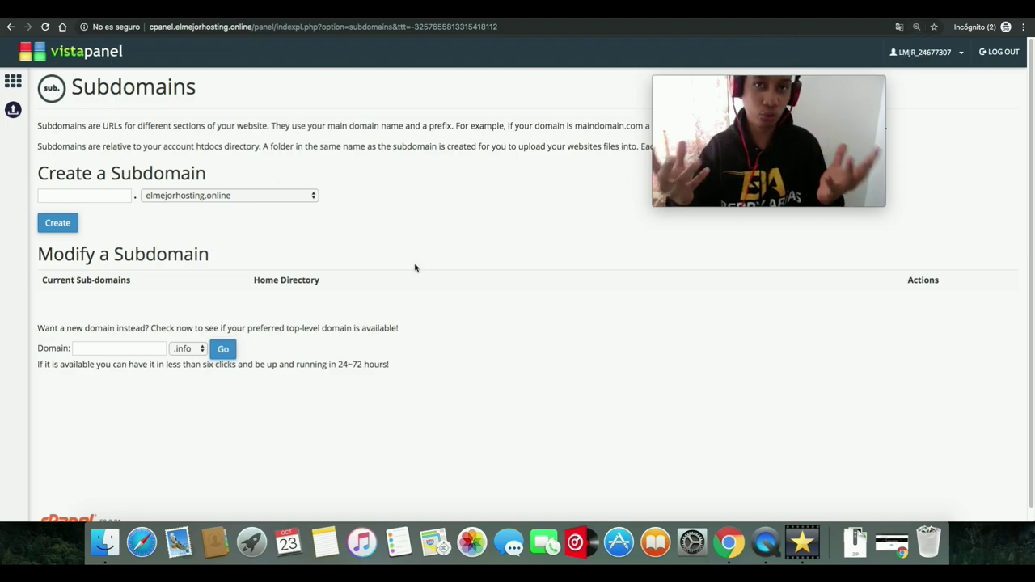
- Enter mipaginaweb as the subdomain name and pick loveslife.biz as its domain
left_click(74, 196)
type("mipaginaweb")
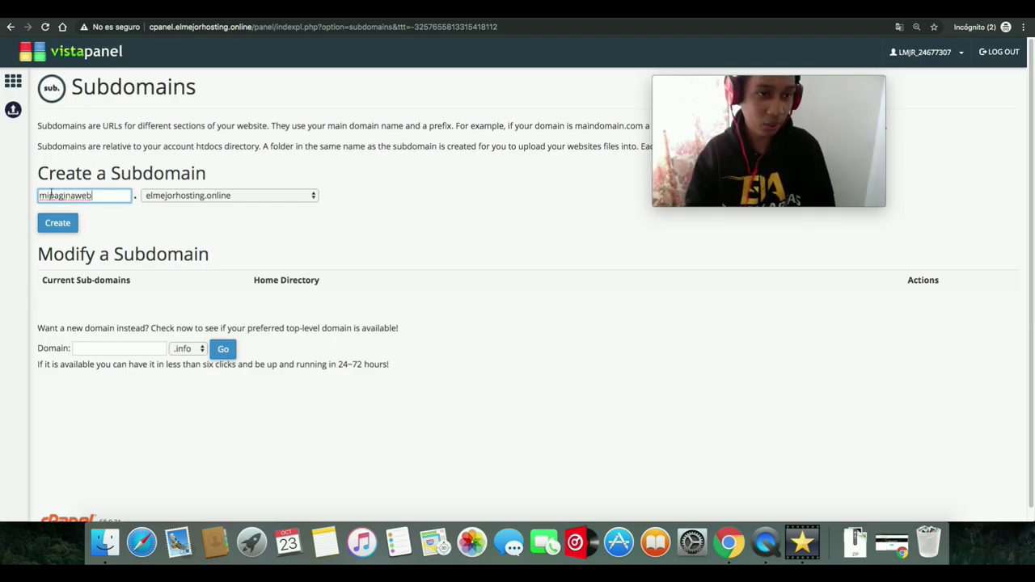
key("super+plus")
key("super+plus")
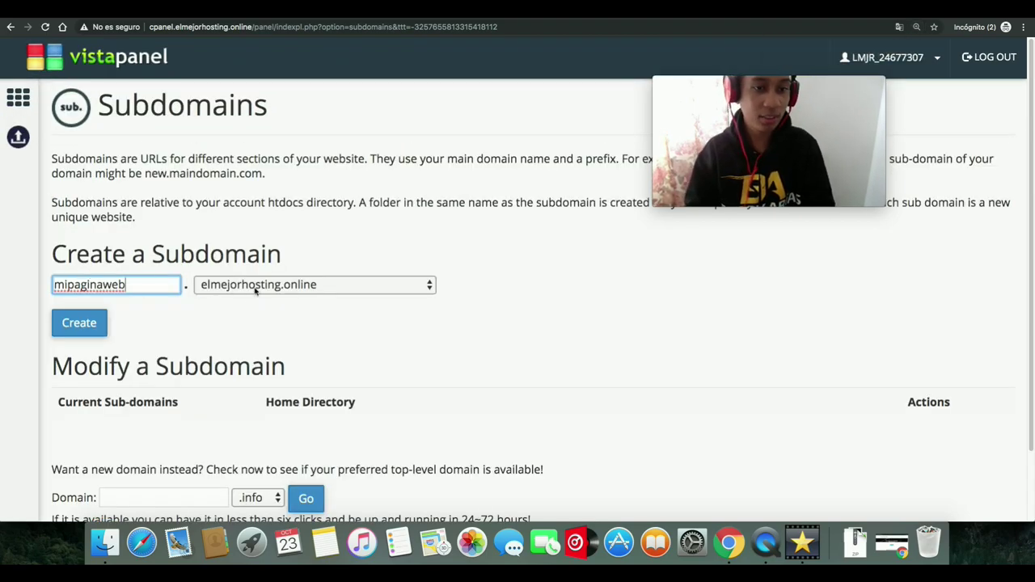
left_click(190, 295)
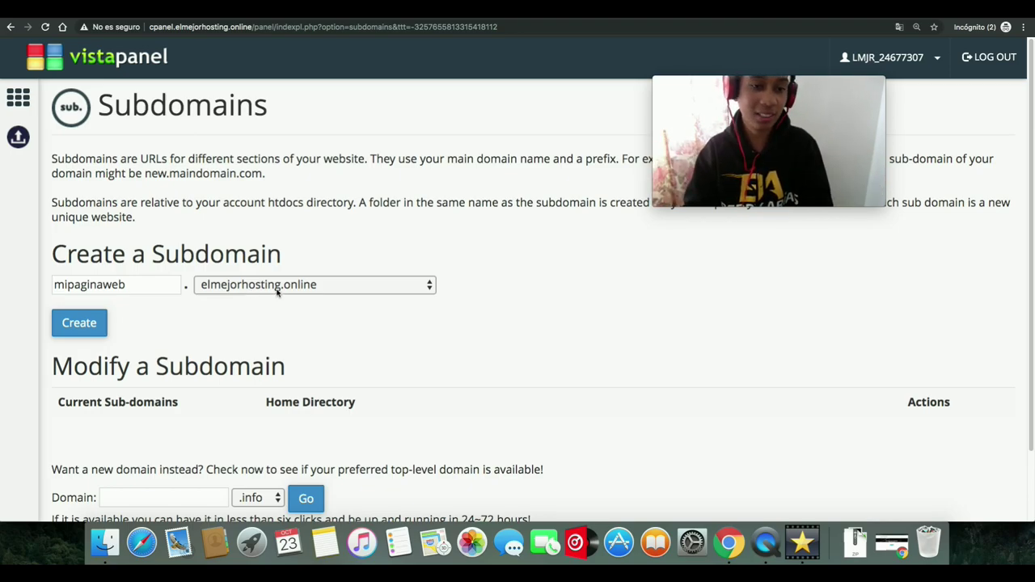
left_click(430, 296)
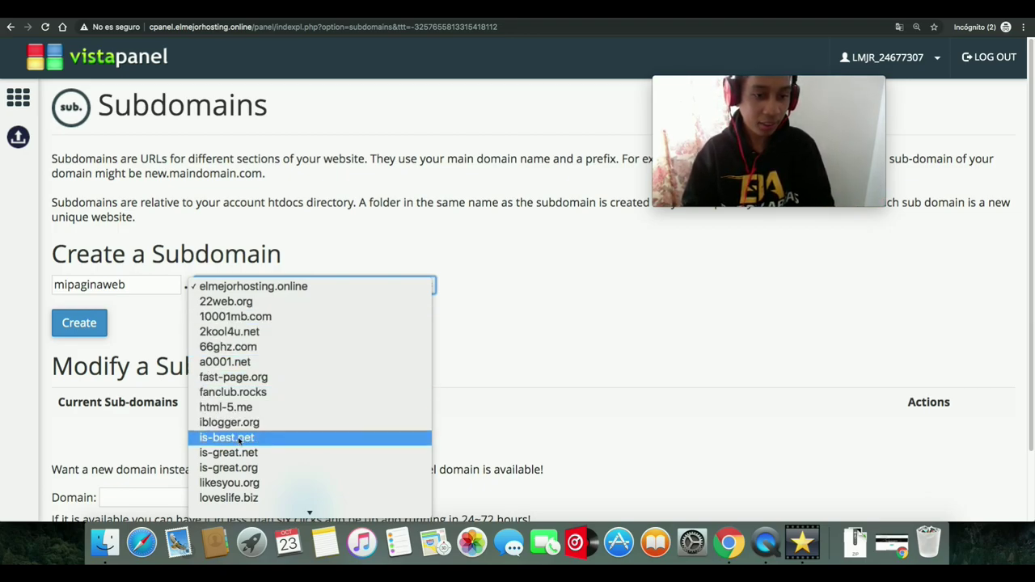
mouse_move(305, 515)
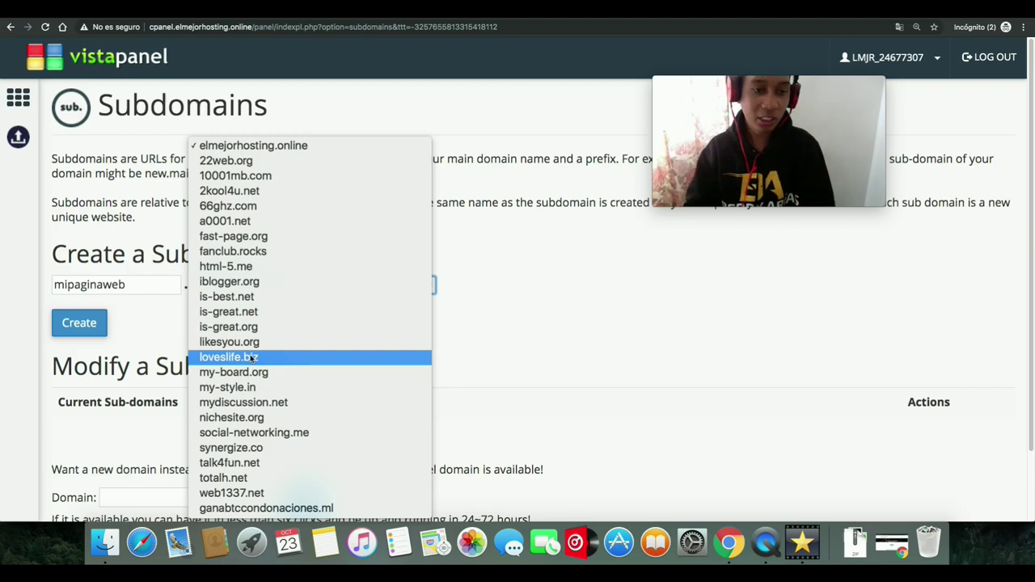
left_click(250, 357)
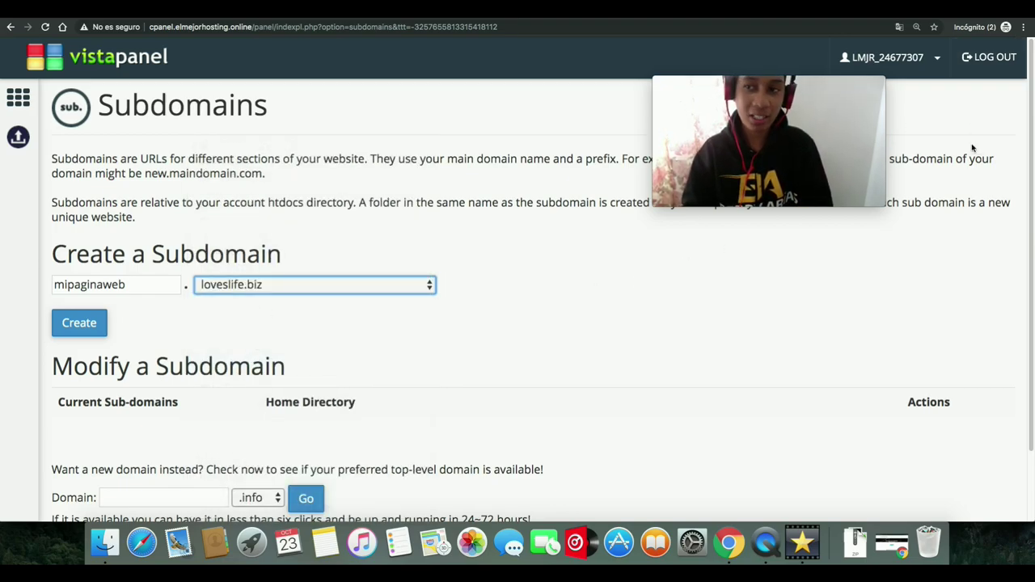
left_click(981, 106)
- Open Facebook in a new incognito tab and send nichesite.org in a chat, which gets blocked
key("super+t")
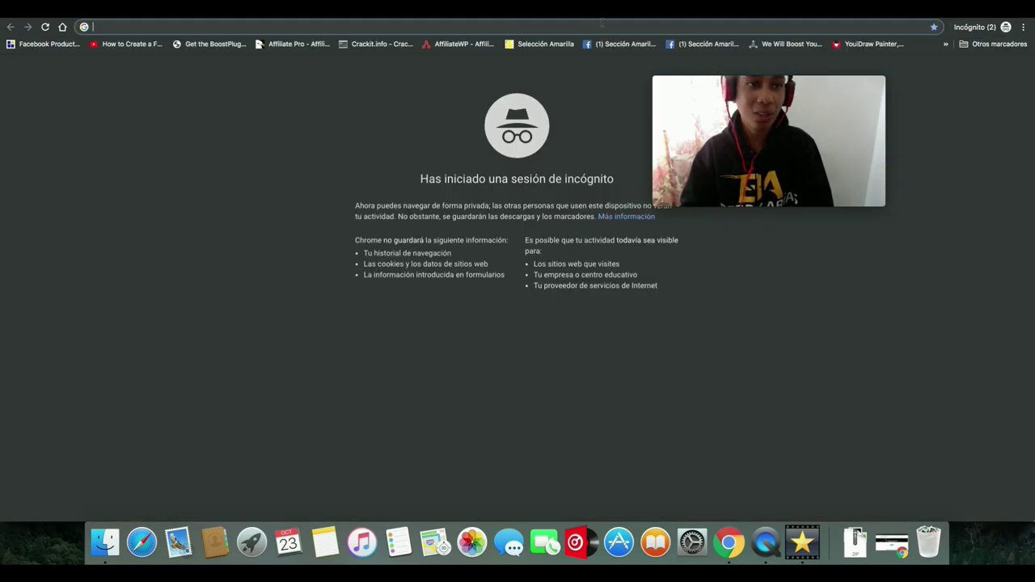
type("face")
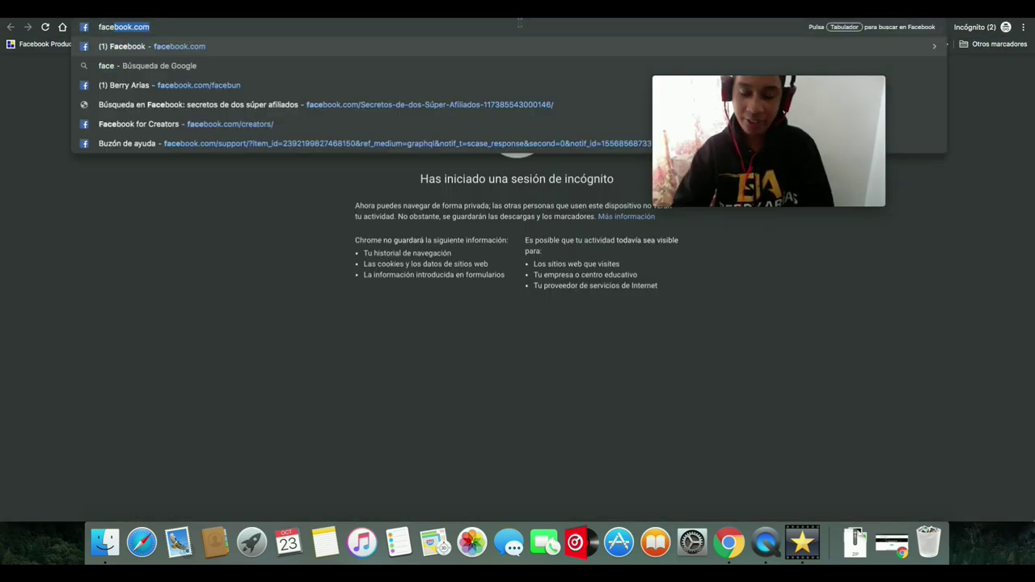
key("Return")
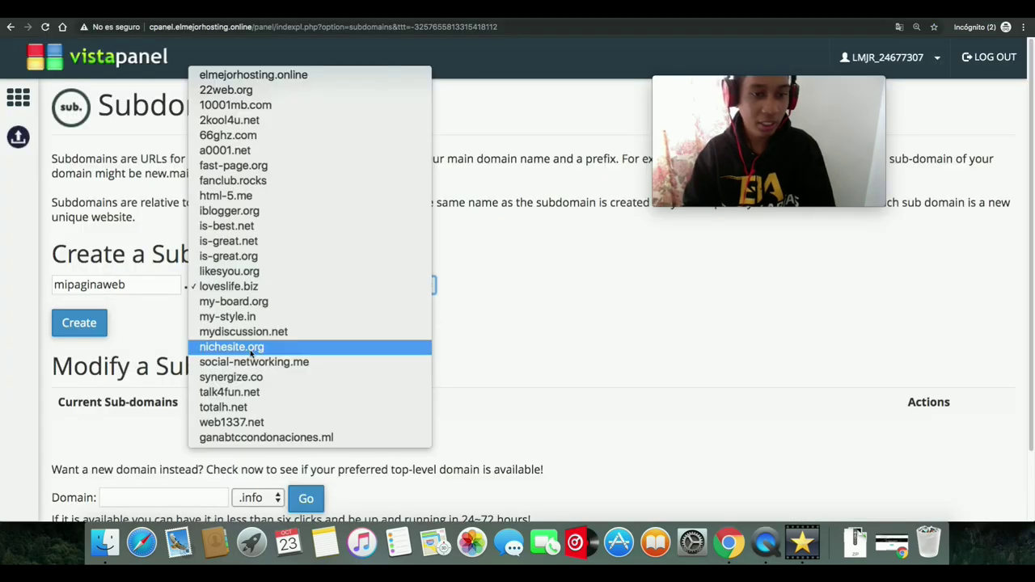
left_click(251, 348)
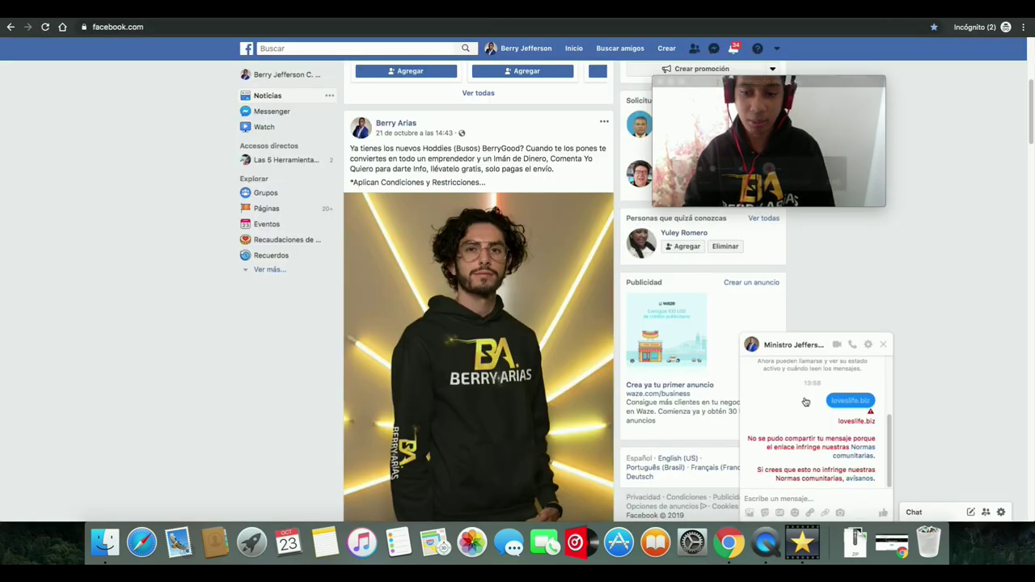
left_click(791, 500)
type("nichesite.org")
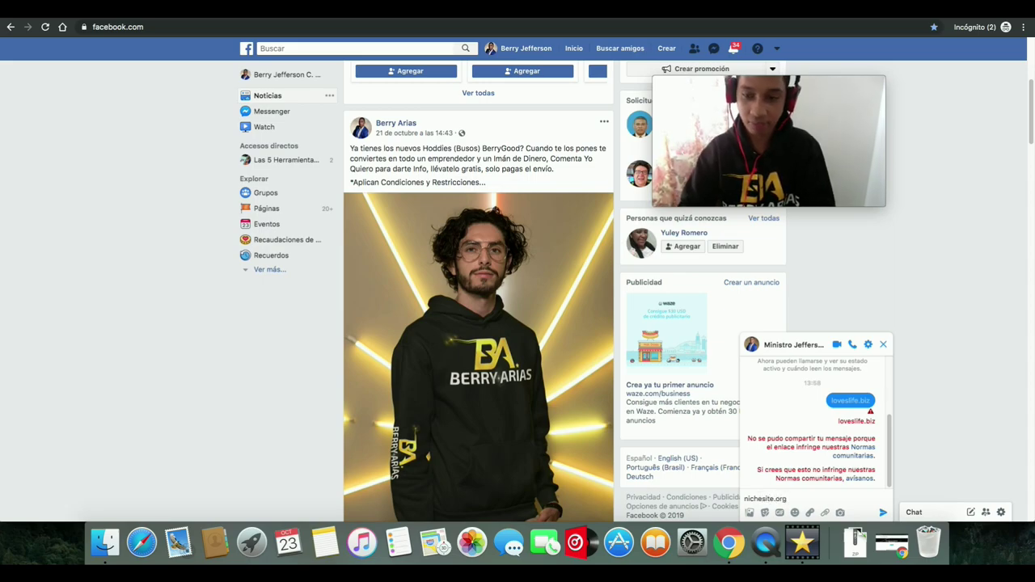
key("Return")
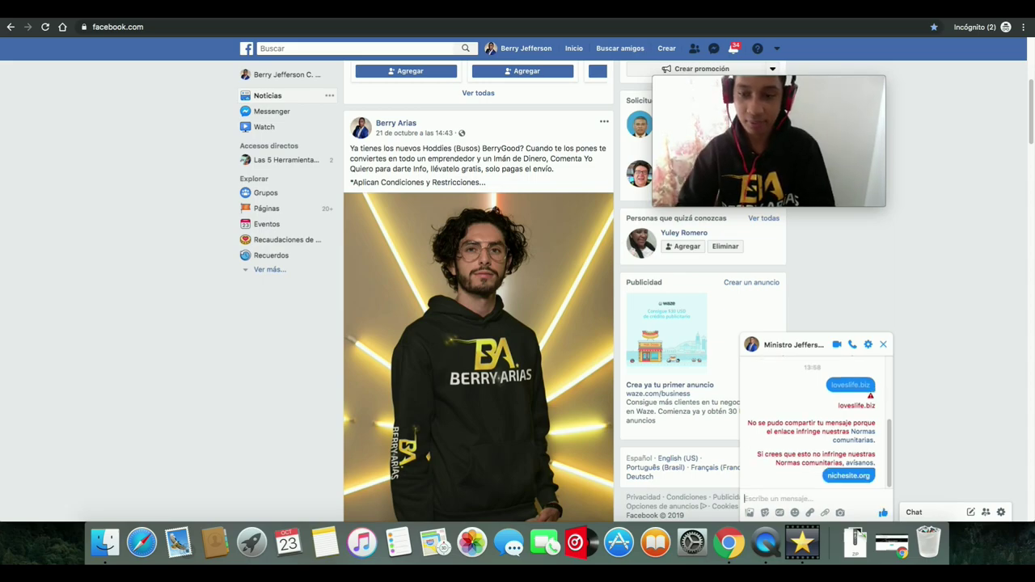
left_click(733, 269)
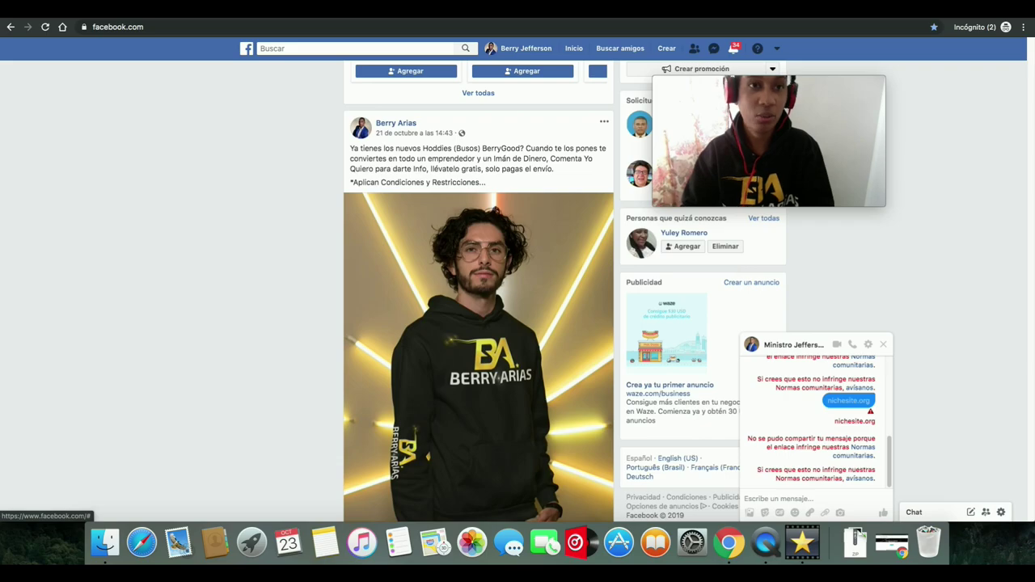
- Set the subdomain's domain to totalh.net and test totalh.net in the chat, which gets flagged
left_click(441, 16)
left_click(372, 287)
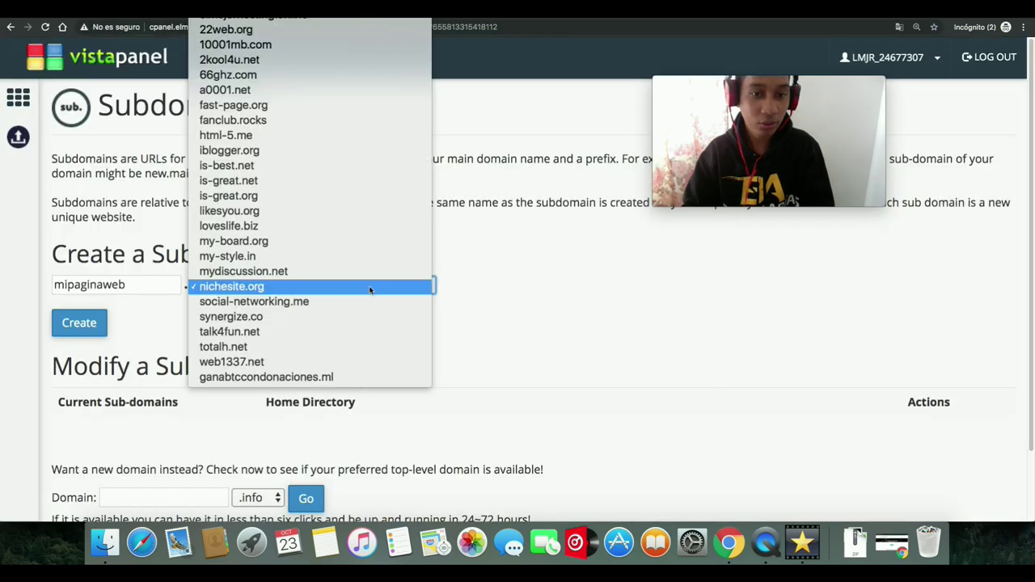
left_click(250, 347)
key("ctrl+shift+Tab")
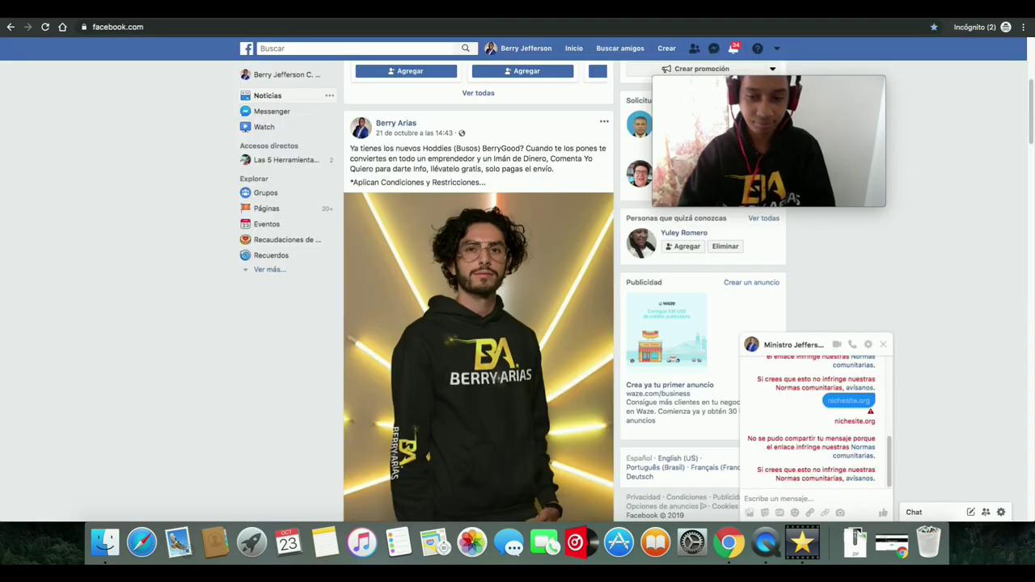
left_click(799, 498)
type("to")
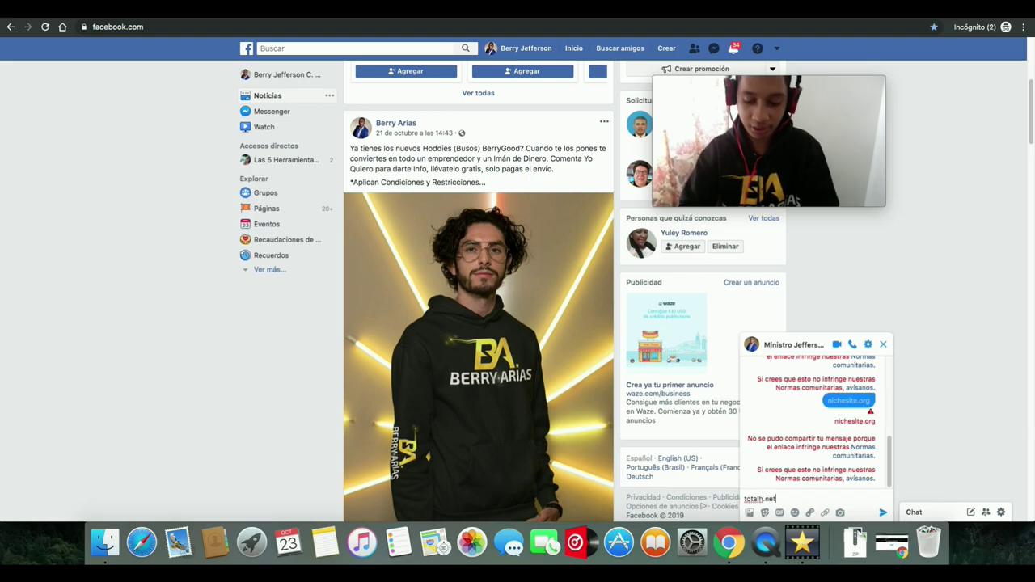
type("talh.net")
key("Return")
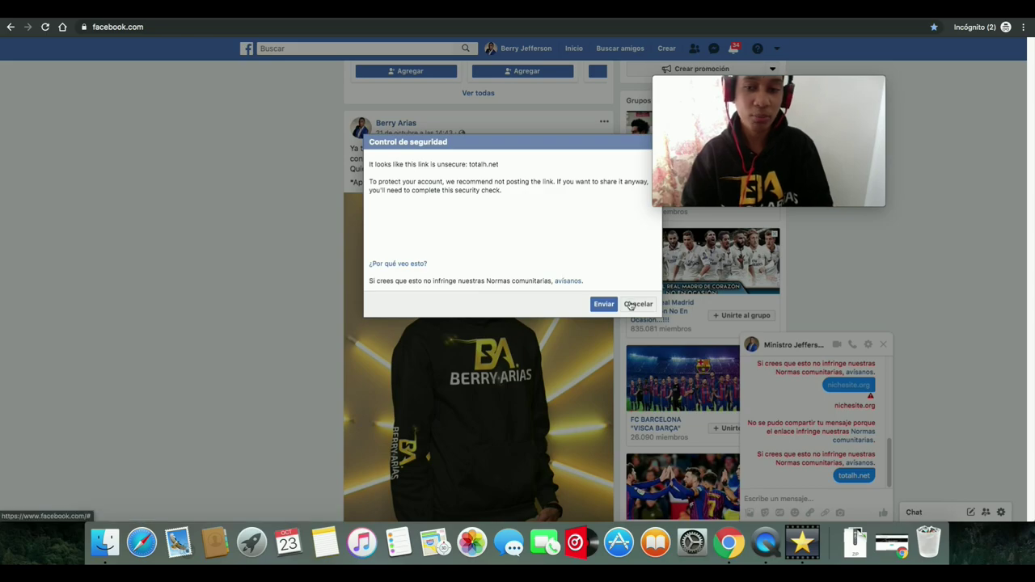
left_click(639, 304)
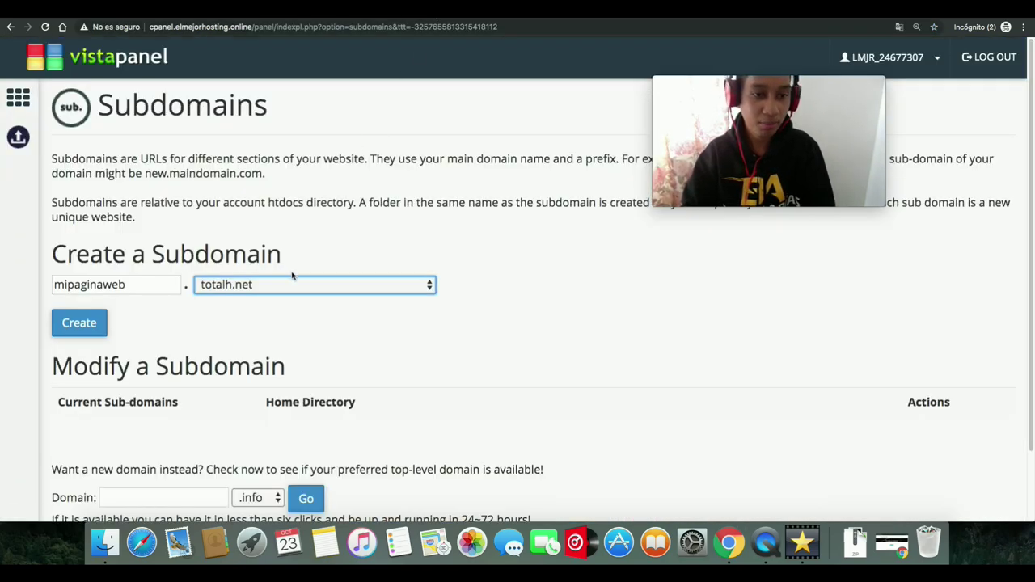
- Keep totalh.net, send is-best.net in the chat successfully, and reopen the domain list
left_click(293, 285)
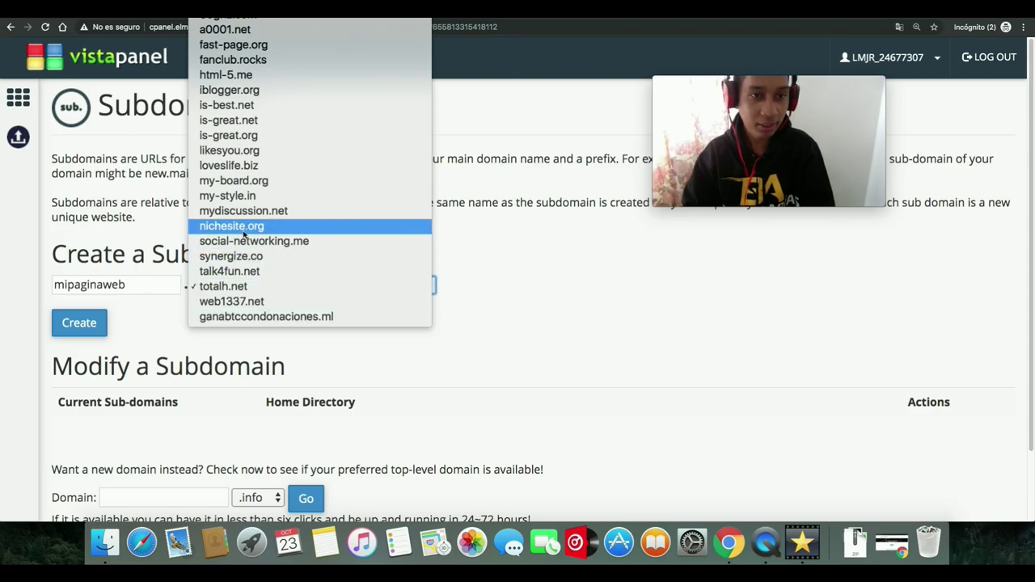
left_click(551, 318)
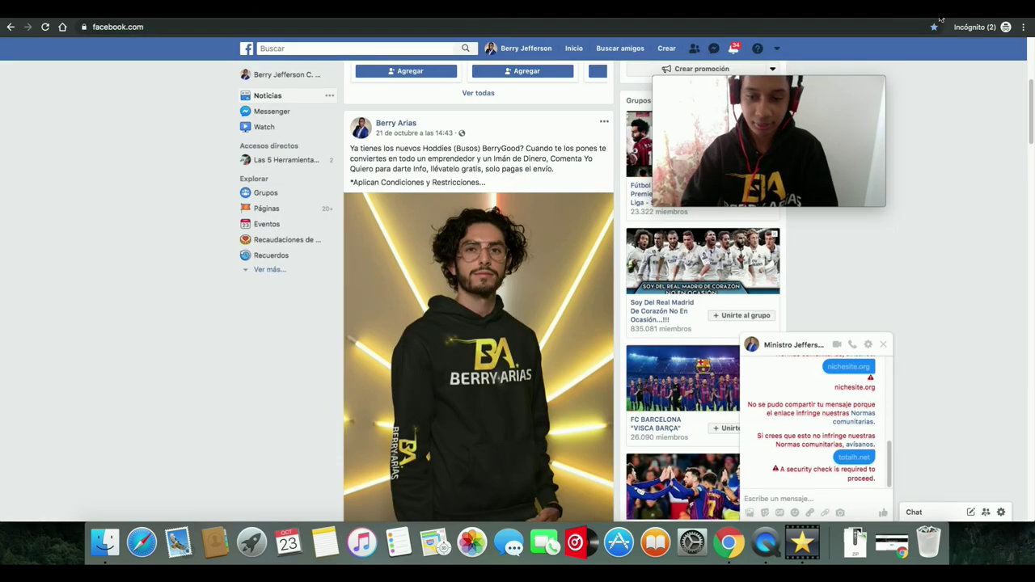
left_click(837, 497)
type("is-best.net")
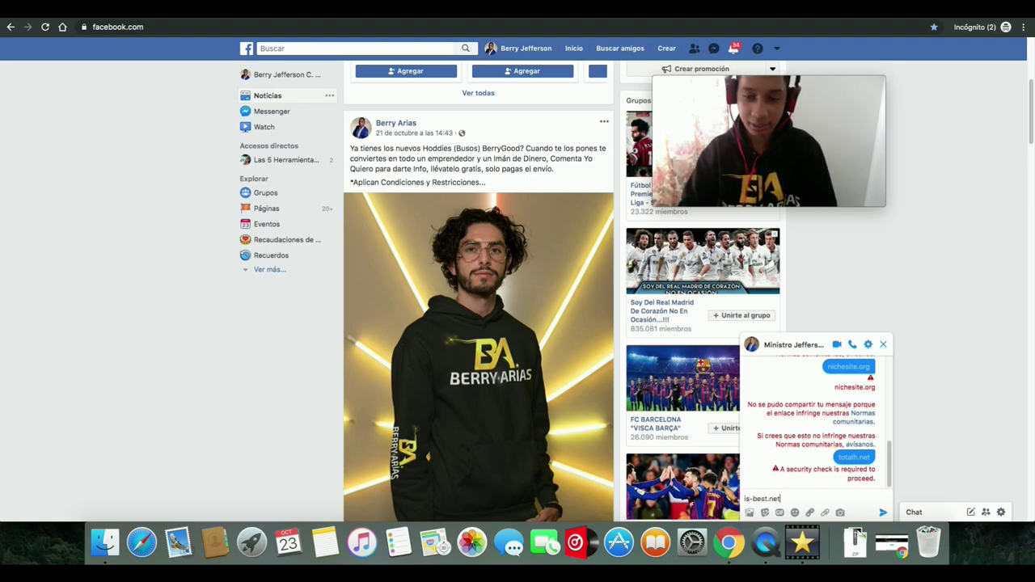
key("Return")
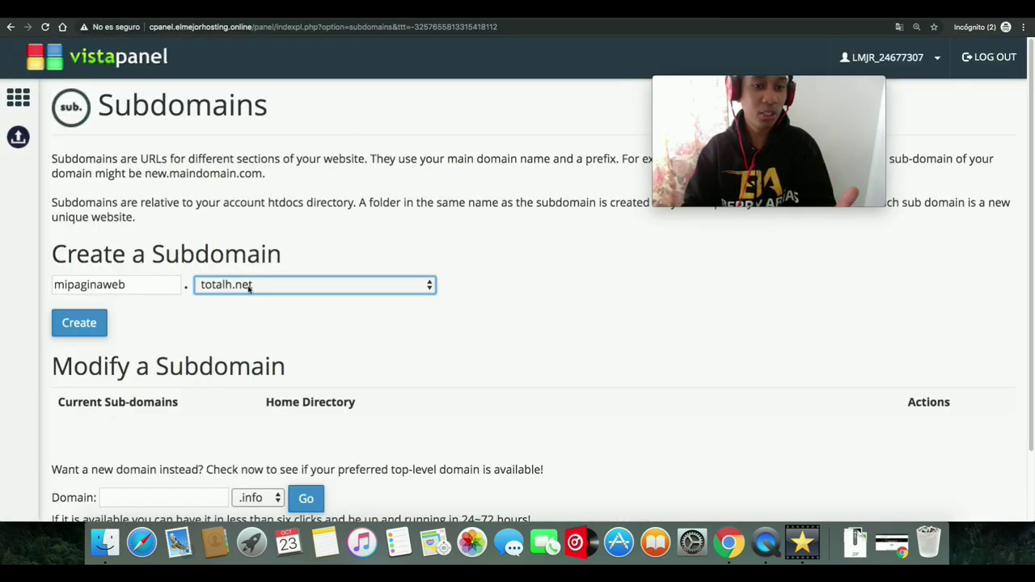
left_click(250, 288)
mouse_move(258, 23)
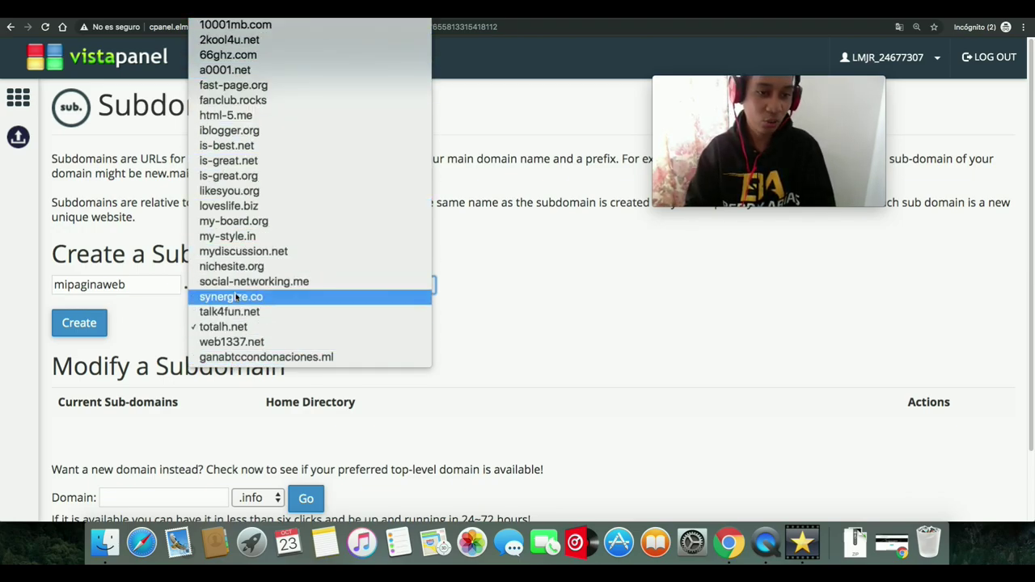
- Create the subdomain mipaginaweb456 on is-best.net
left_click(235, 147)
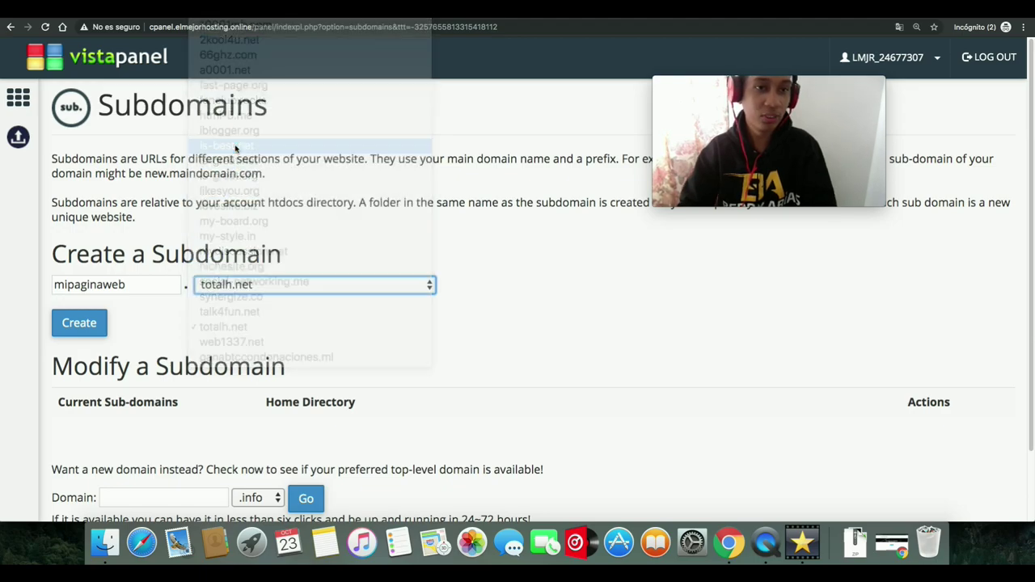
left_click(139, 291)
type("456")
left_click(87, 324)
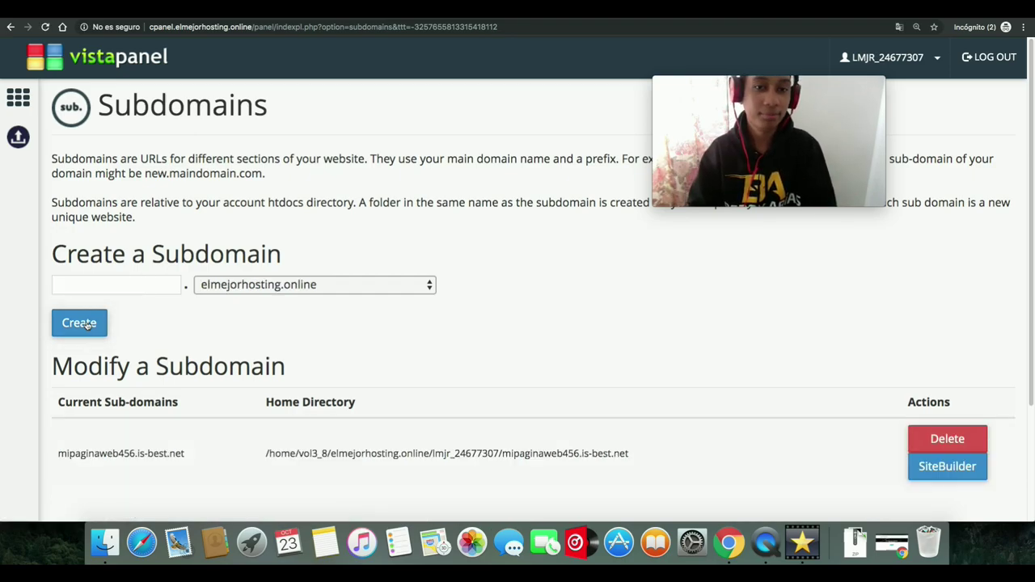
left_click_drag(1029, 218, 1025, 297)
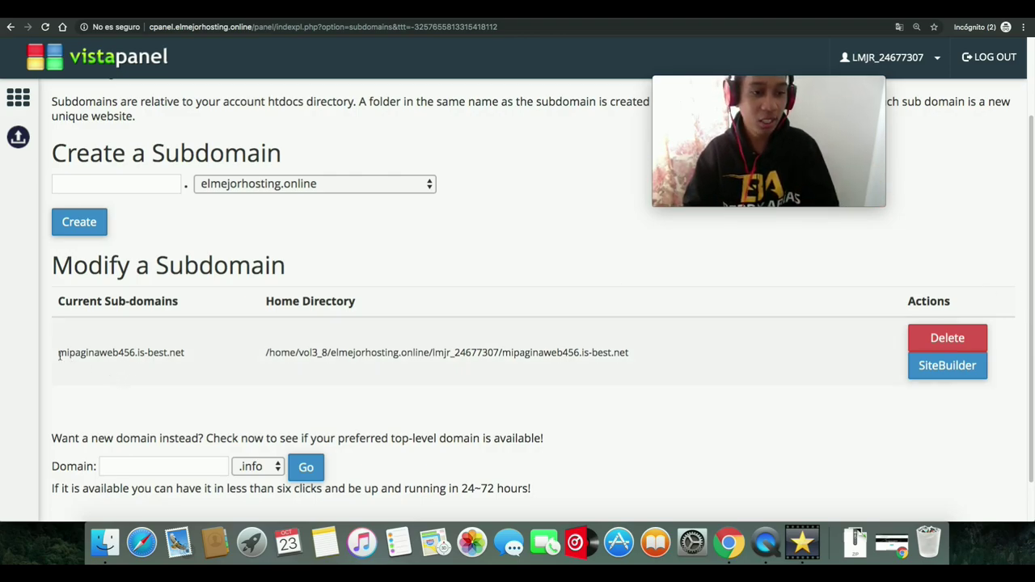
left_click_drag(59, 353, 186, 353)
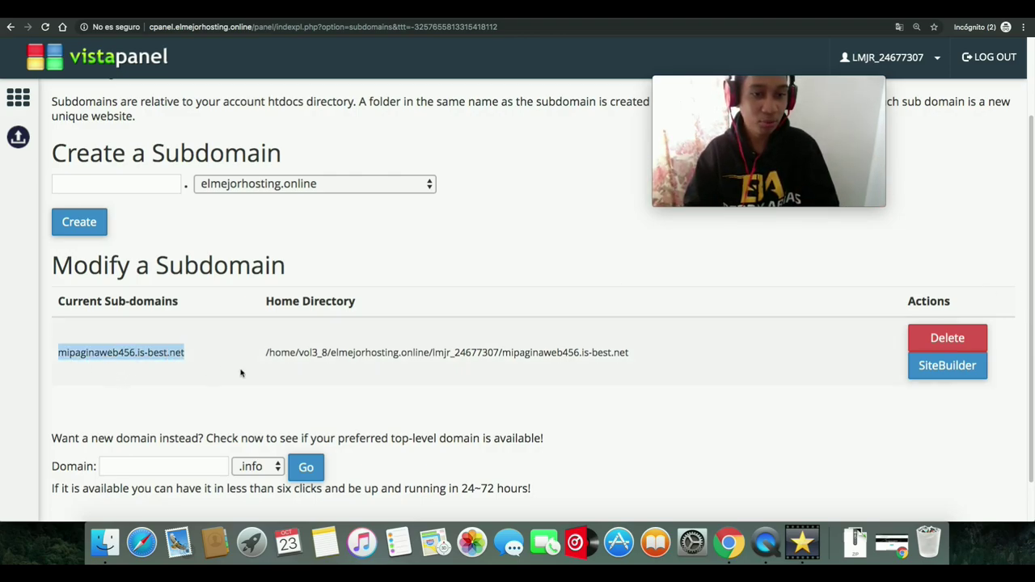
left_click(244, 374)
- Return to the control panel home and open the Softaculous Apps Installer
left_click(94, 58)
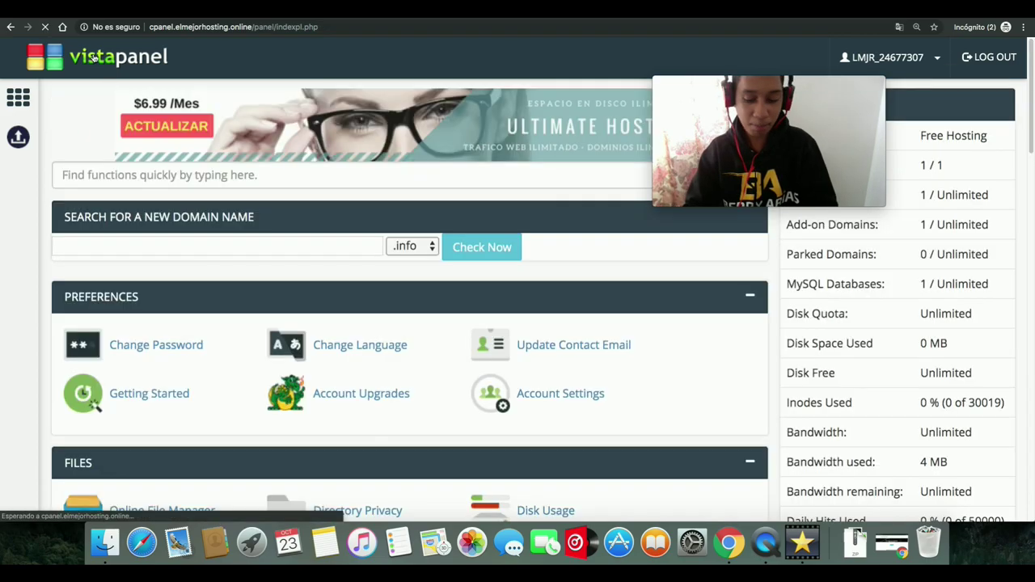
key("super+minus")
key("super+minus")
key("super+minus")
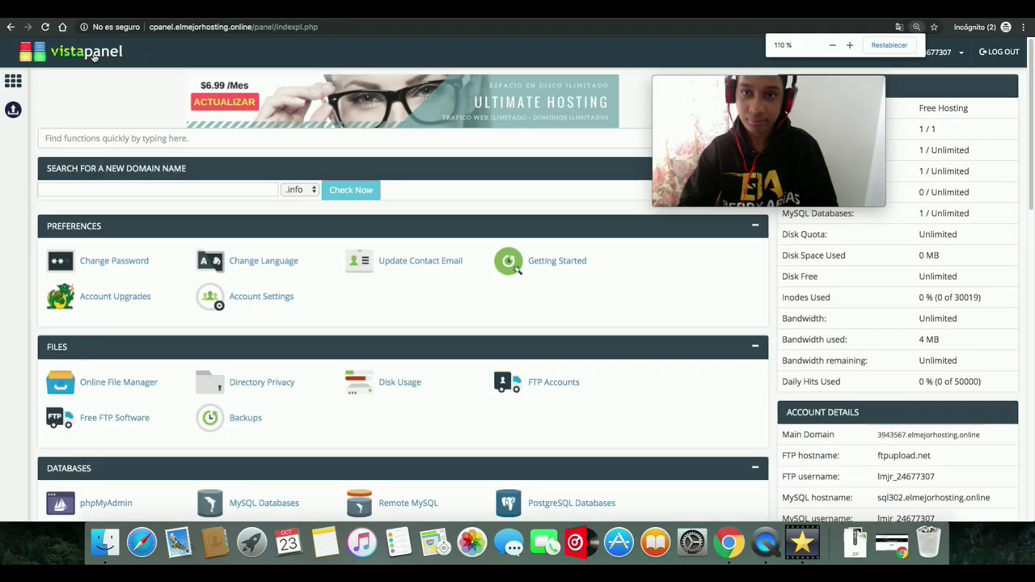
scroll(1009, 388, "down", 10)
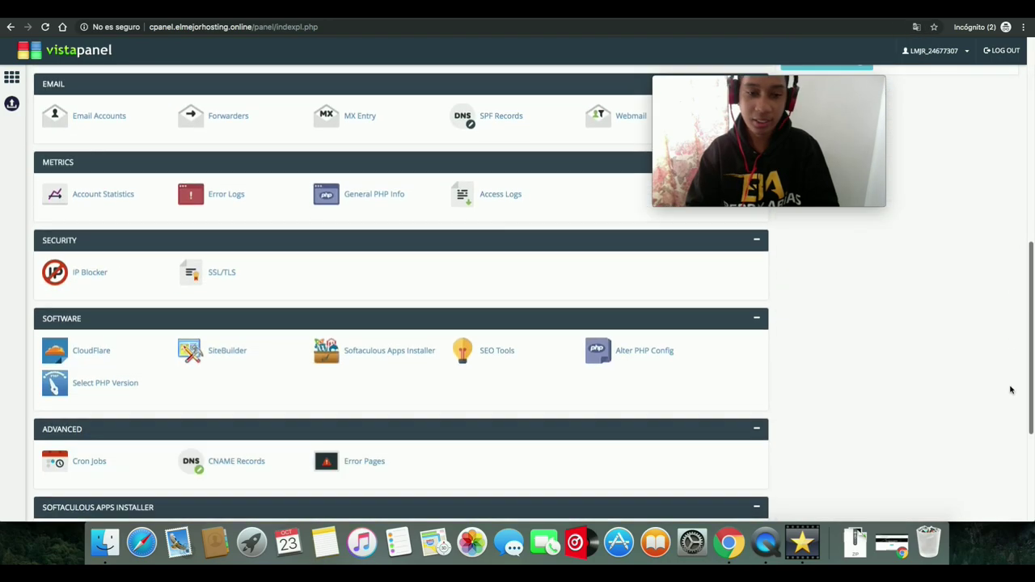
left_click(384, 154)
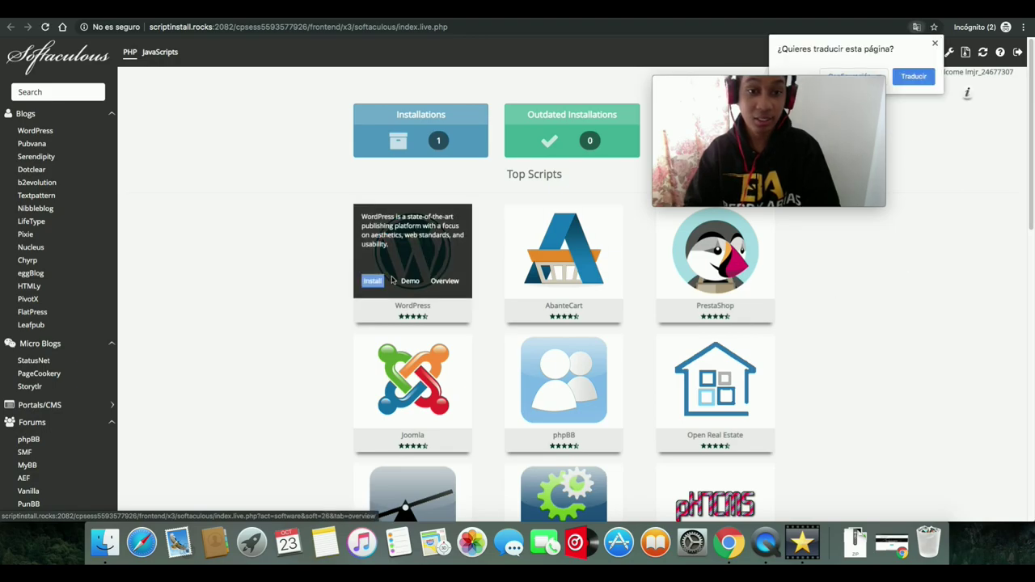
left_click(373, 283)
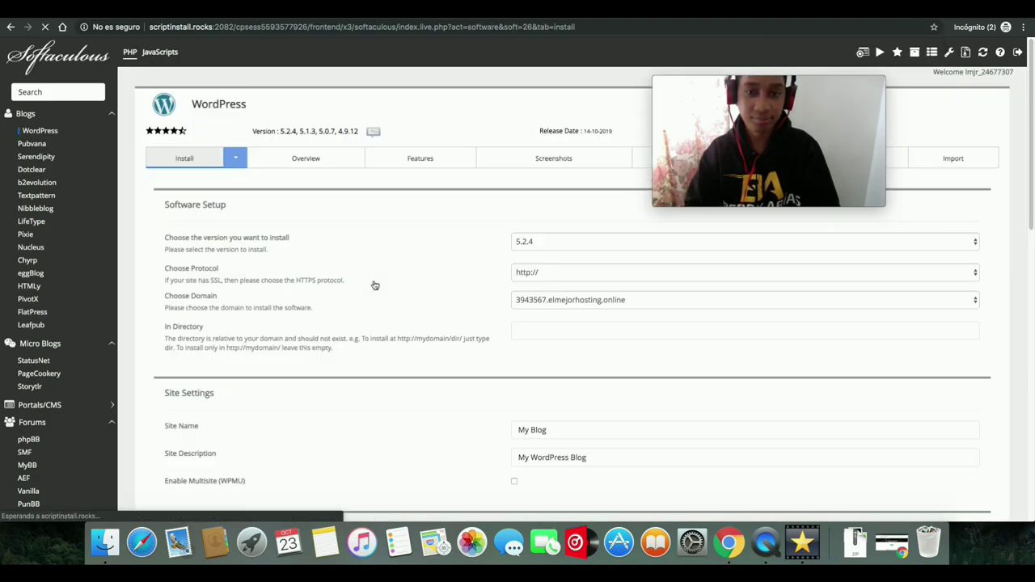
left_click(599, 277)
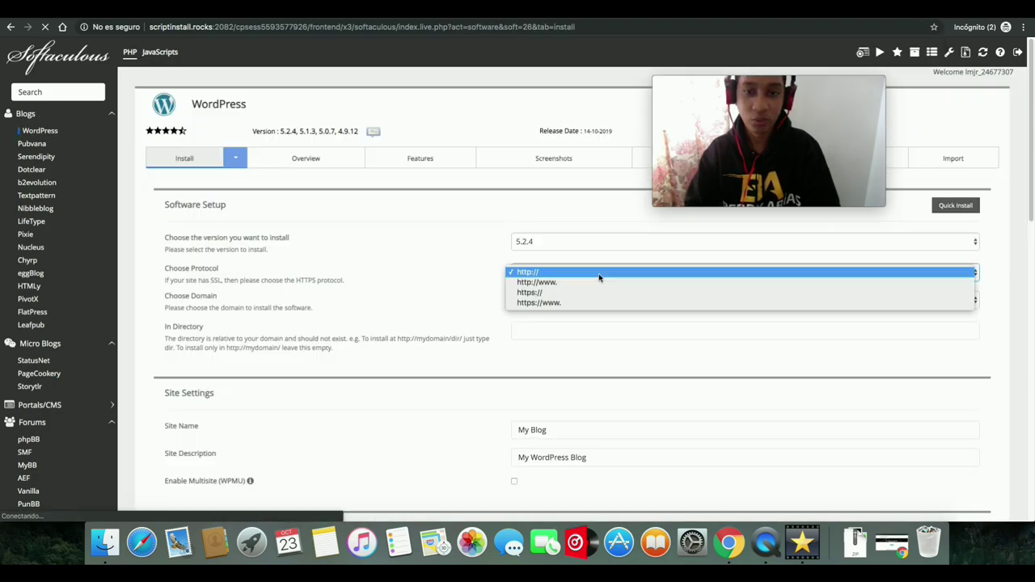
left_click(547, 283)
left_click(546, 300)
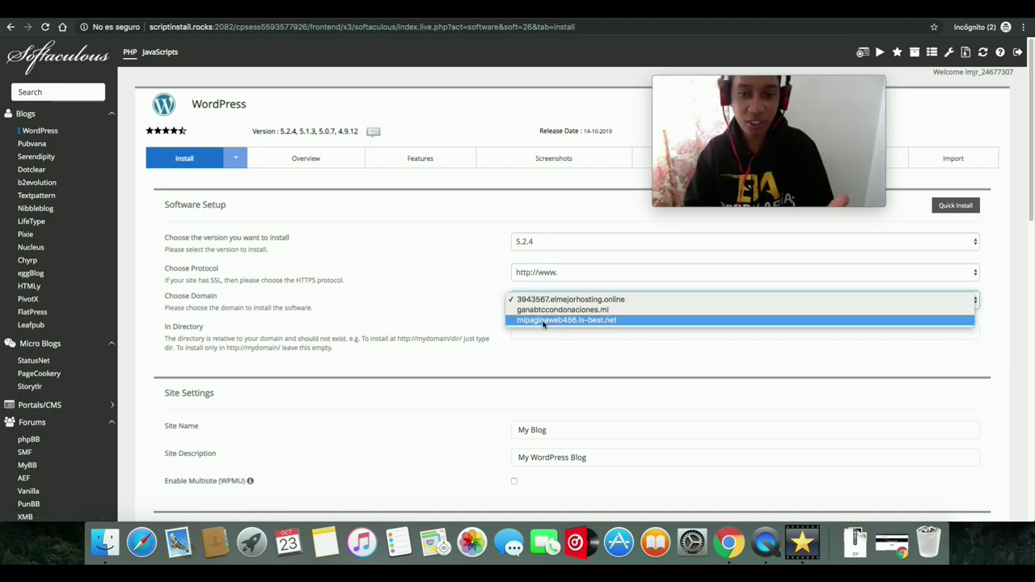
left_click(593, 322)
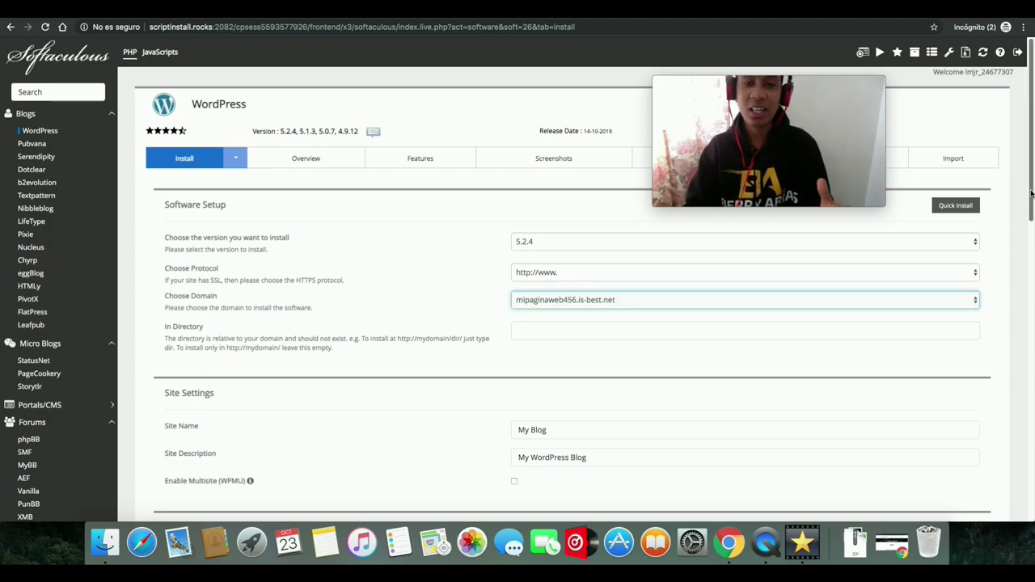
scroll(1031, 194, "down", 1)
scroll(1029, 203, "down", 2)
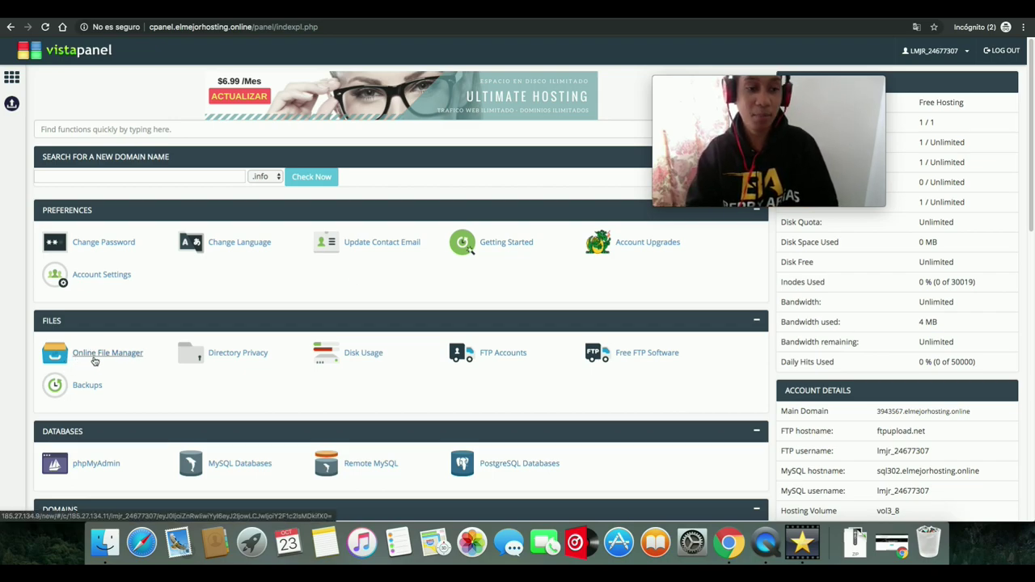
left_click(84, 360)
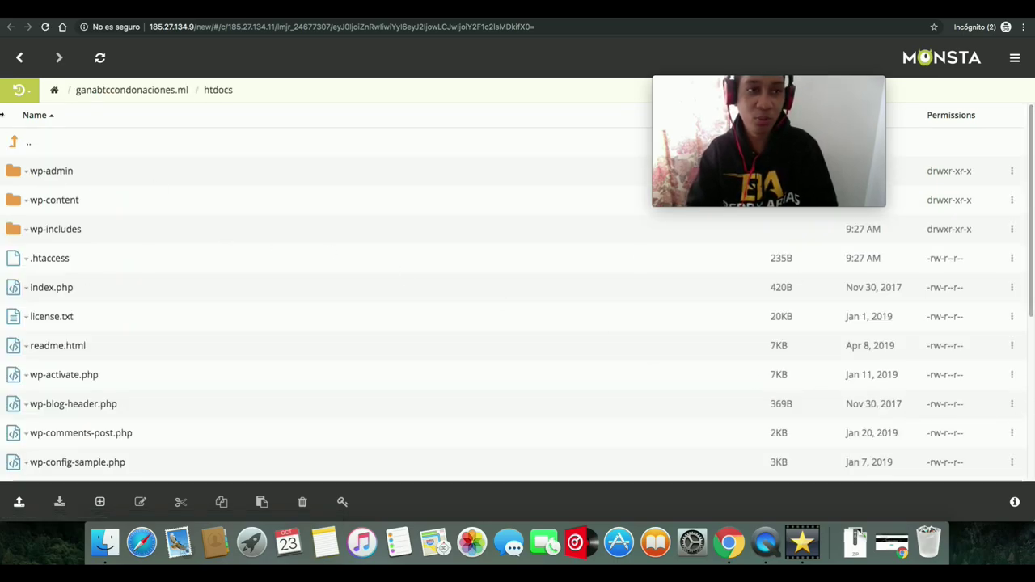
left_click(18, 59)
left_click(18, 60)
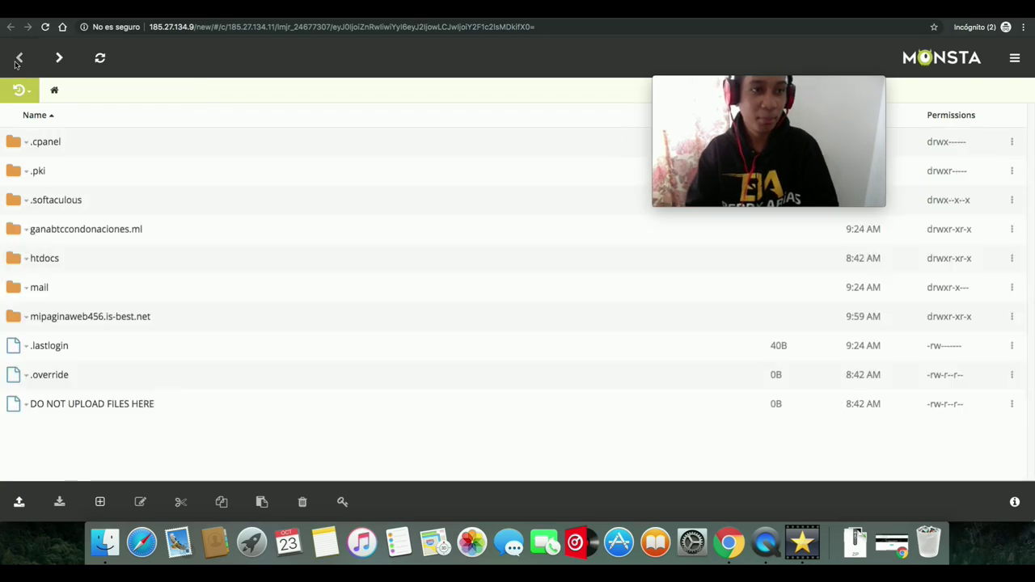
left_click(435, 20)
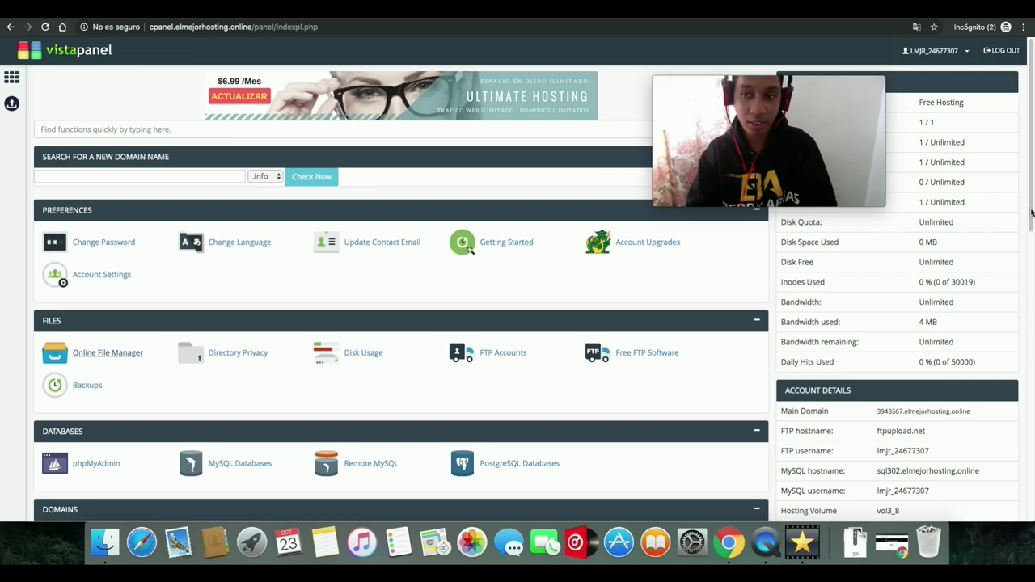
- Confirm ganabtccondonaciones.ml appears in the Addon Domains list, then return to the control panel home
scroll(1024, 257, "down", 3)
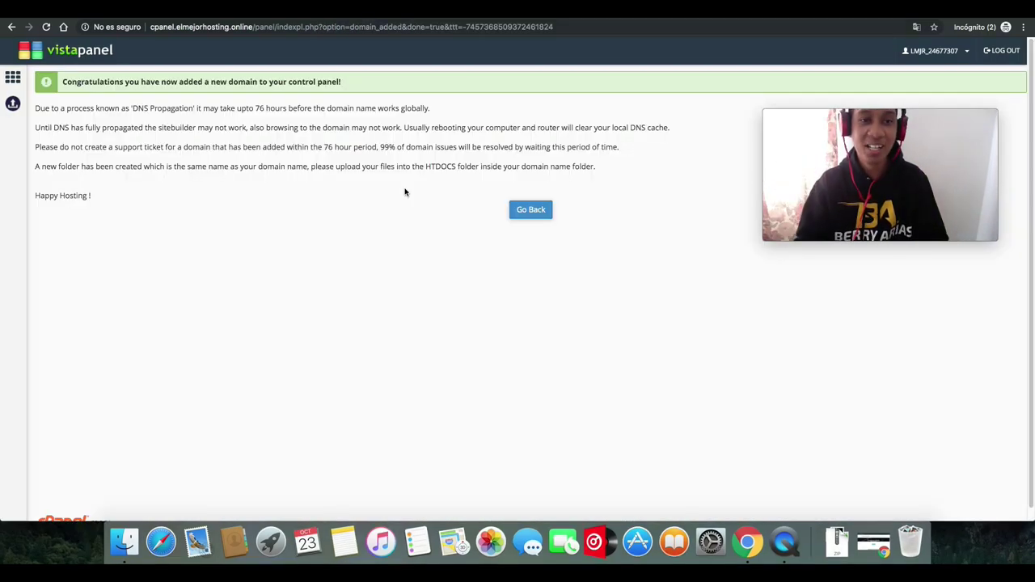
left_click(530, 210)
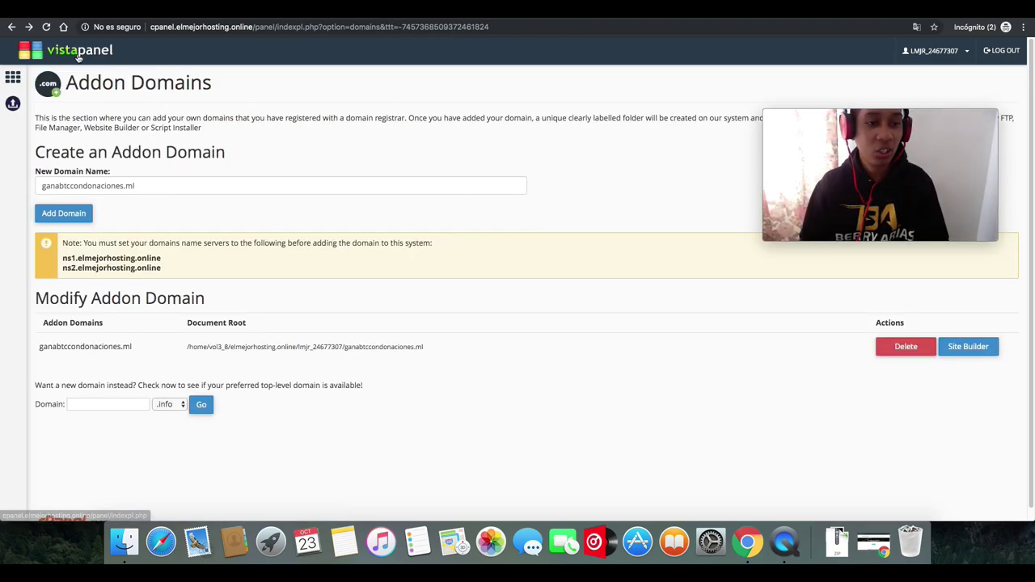
left_click_drag(39, 348, 123, 347)
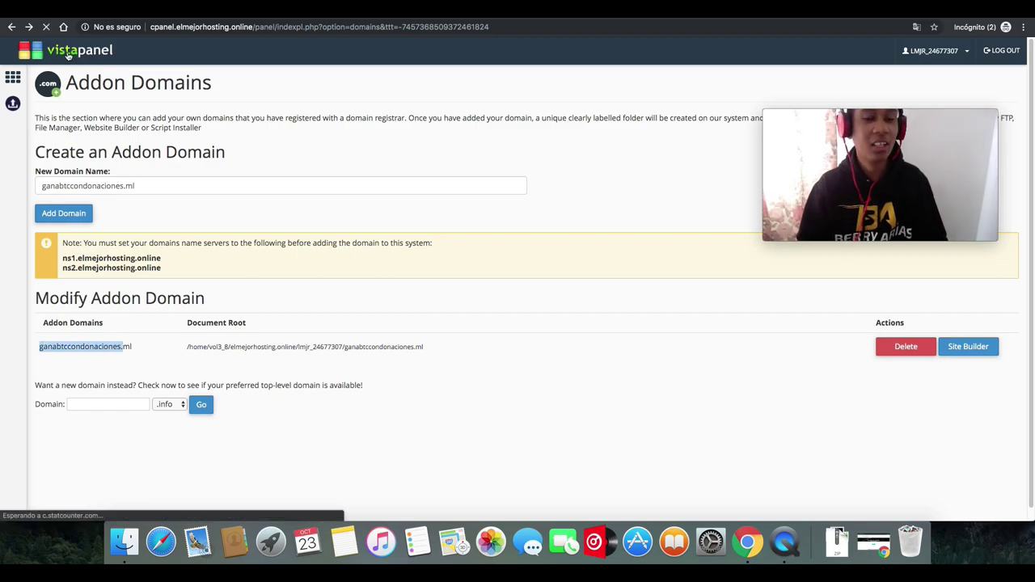
left_click(70, 54)
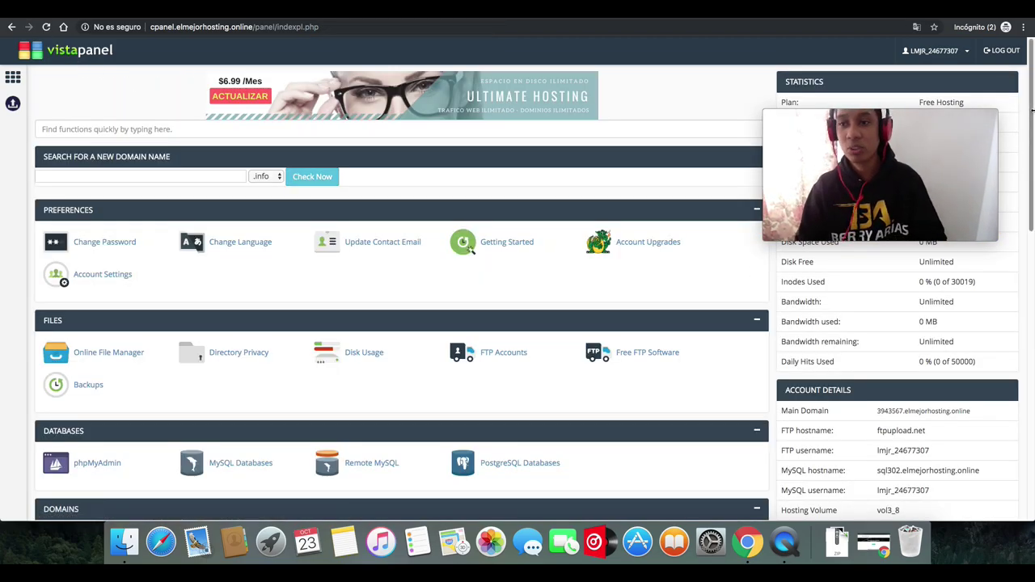
scroll(1027, 139, "down", 2)
left_click_drag(1026, 139, 1006, 386)
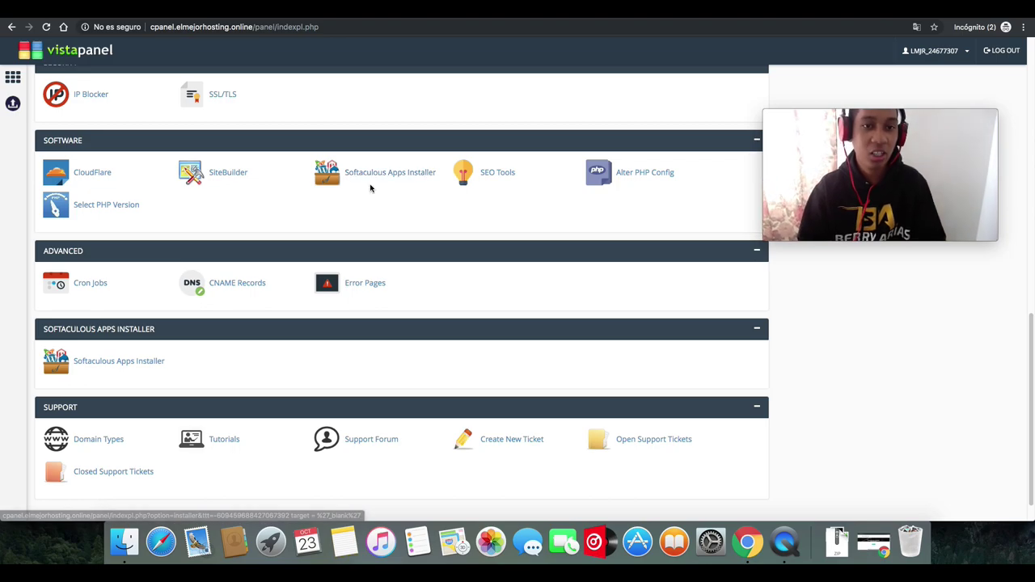
- Open Softaculous and start a new WordPress installation, keeping version 5.2.4
left_click(373, 174)
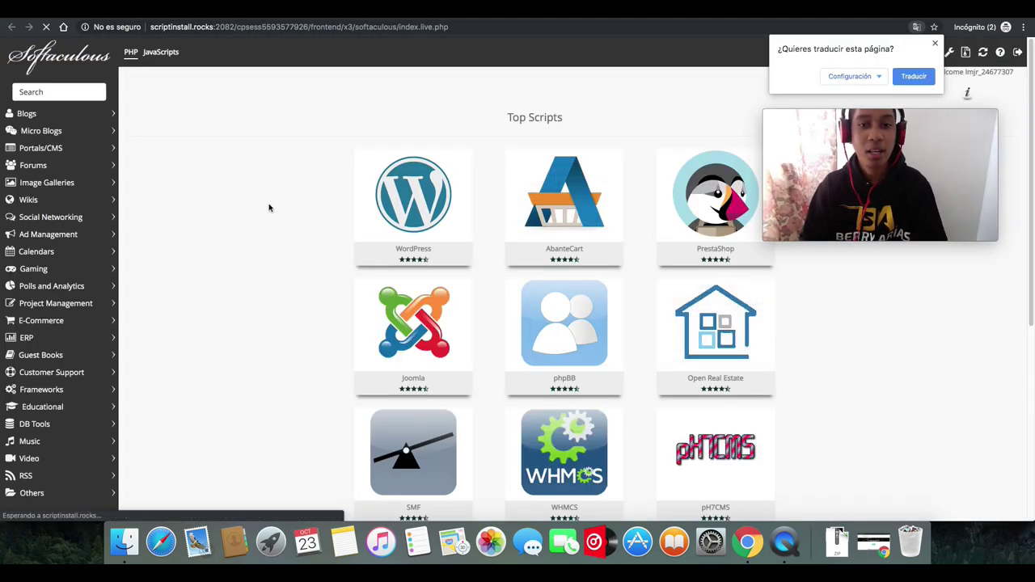
left_click(275, 209)
mouse_move(403, 206)
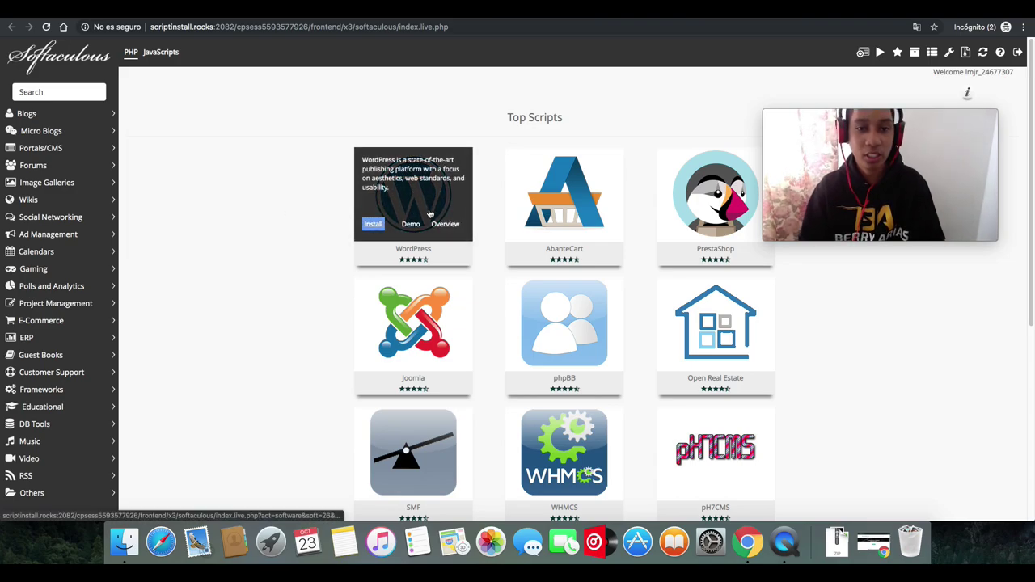
left_click(374, 229)
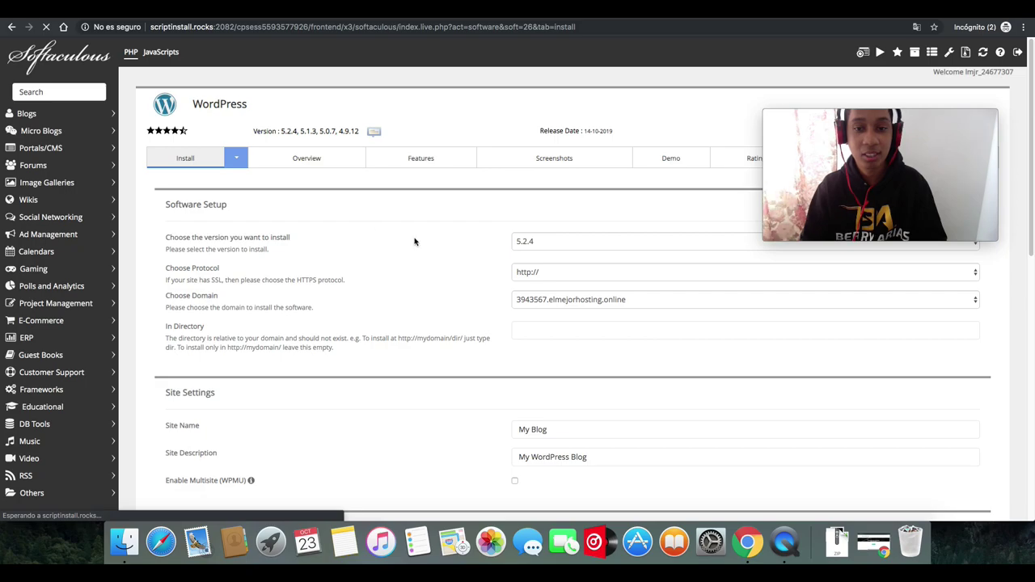
left_click_drag(855, 173, 202, 172)
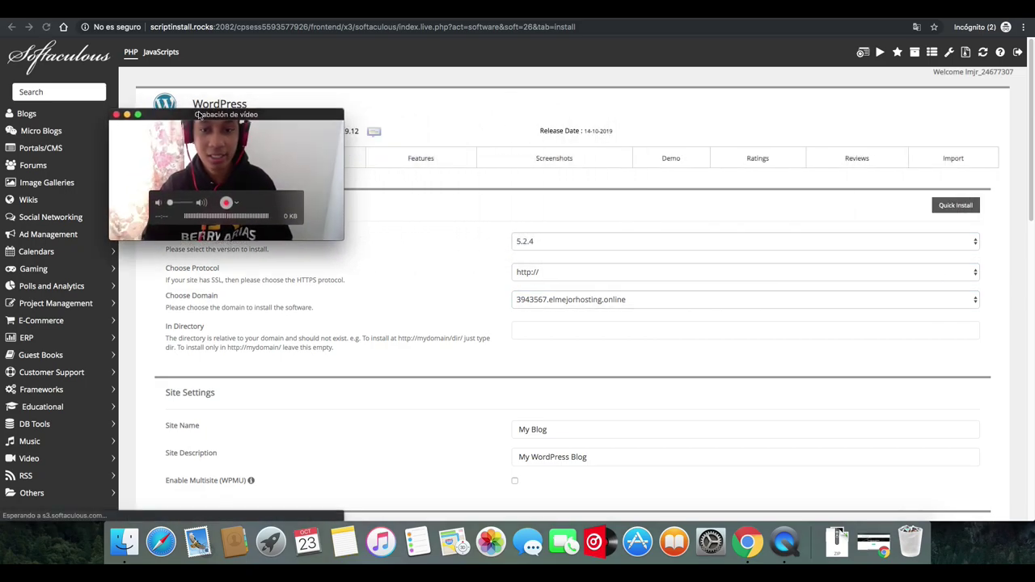
left_click_drag(1028, 172, 1029, 202)
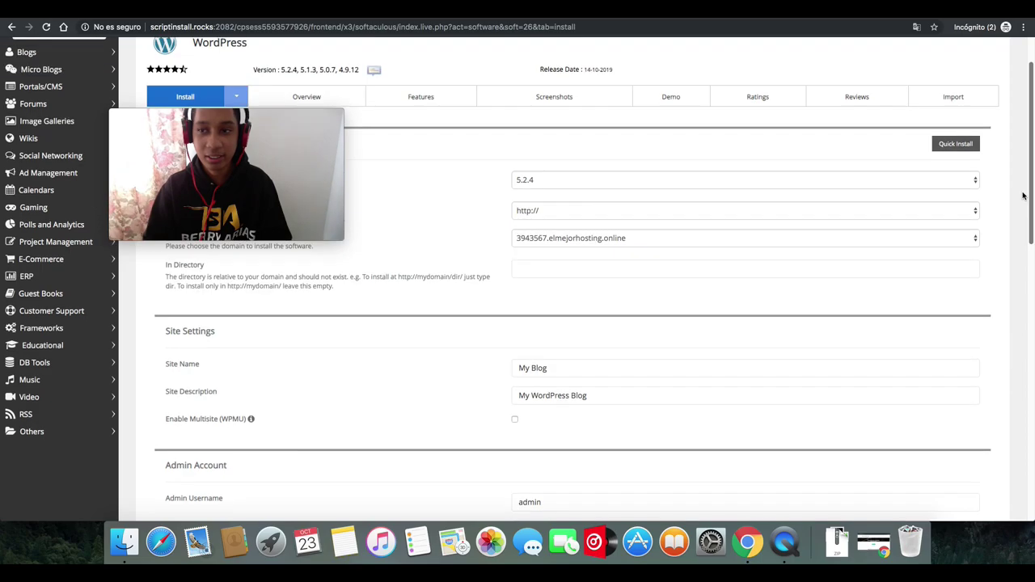
left_click(761, 187)
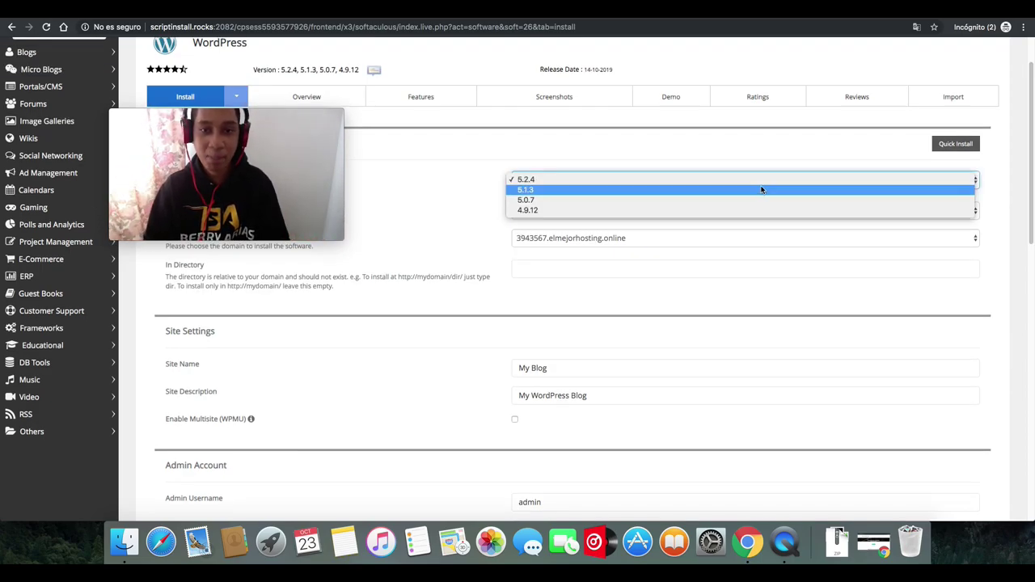
left_click(409, 217)
left_click(588, 214)
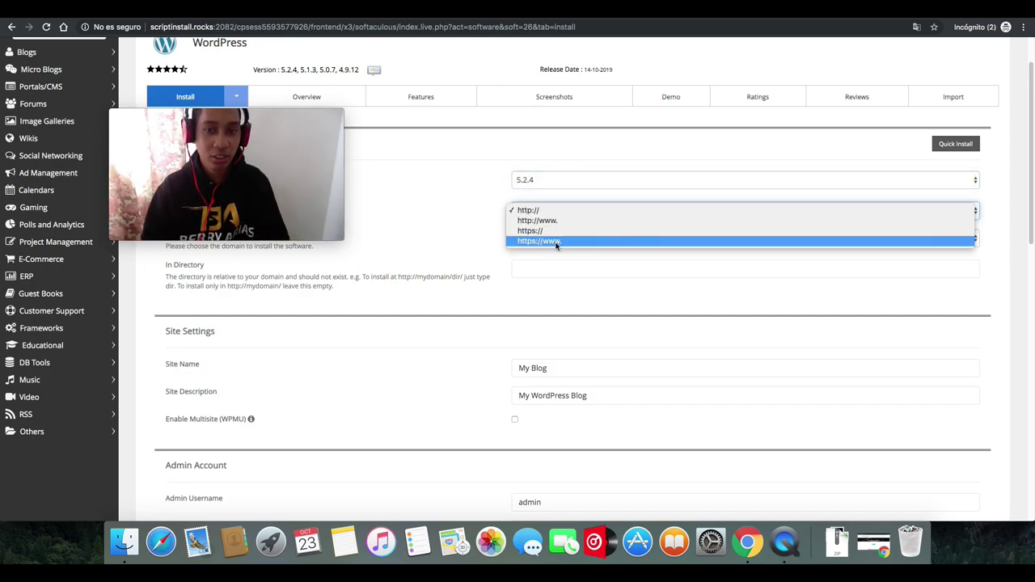
left_click(558, 221)
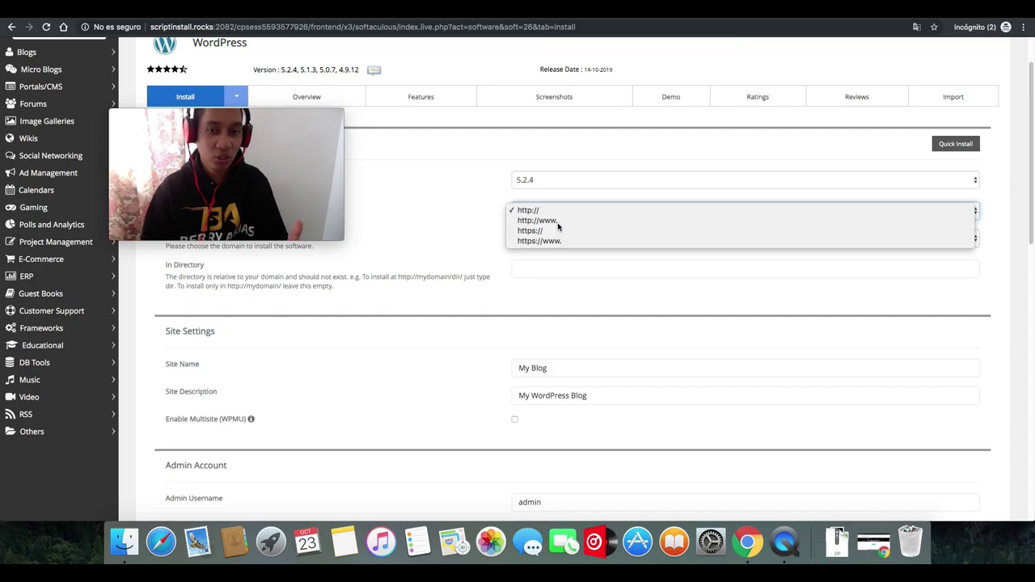
left_click(719, 361)
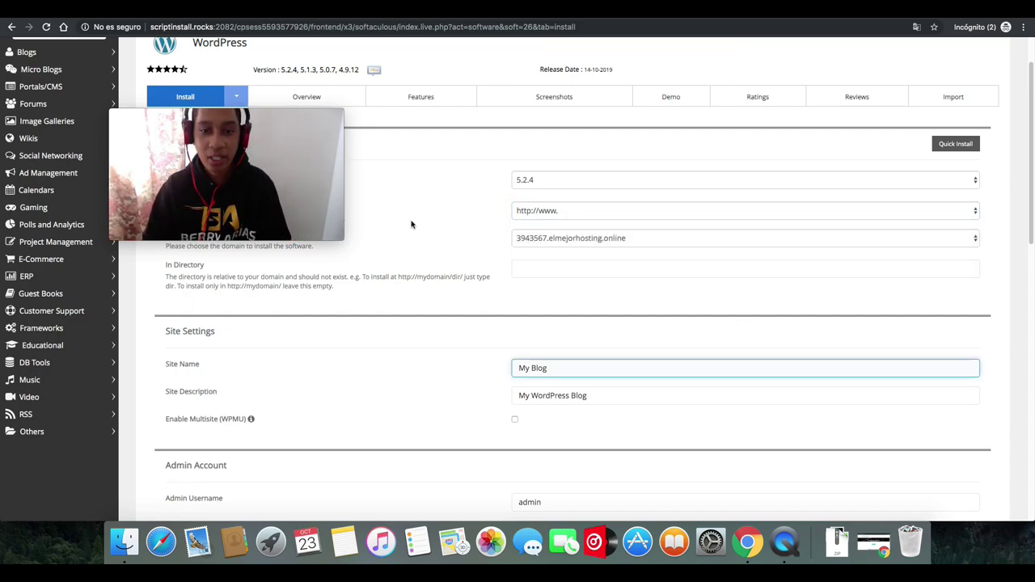
left_click(532, 237)
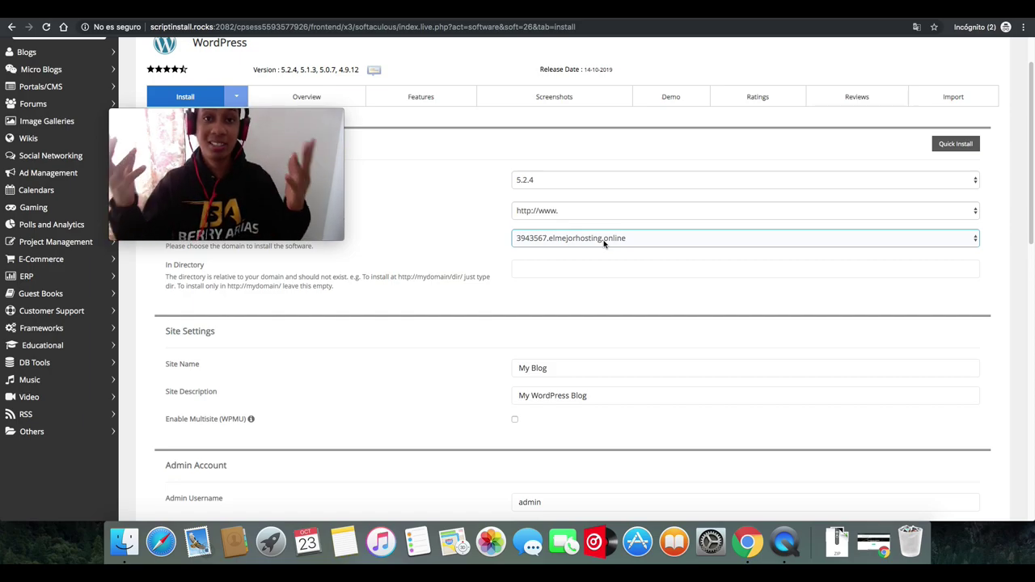
left_click(604, 241)
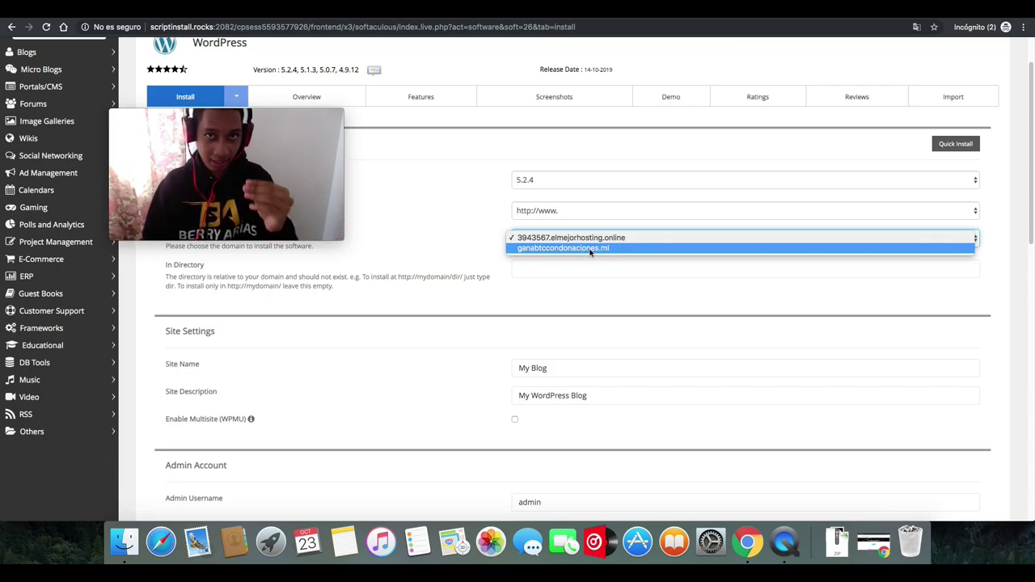
left_click(591, 249)
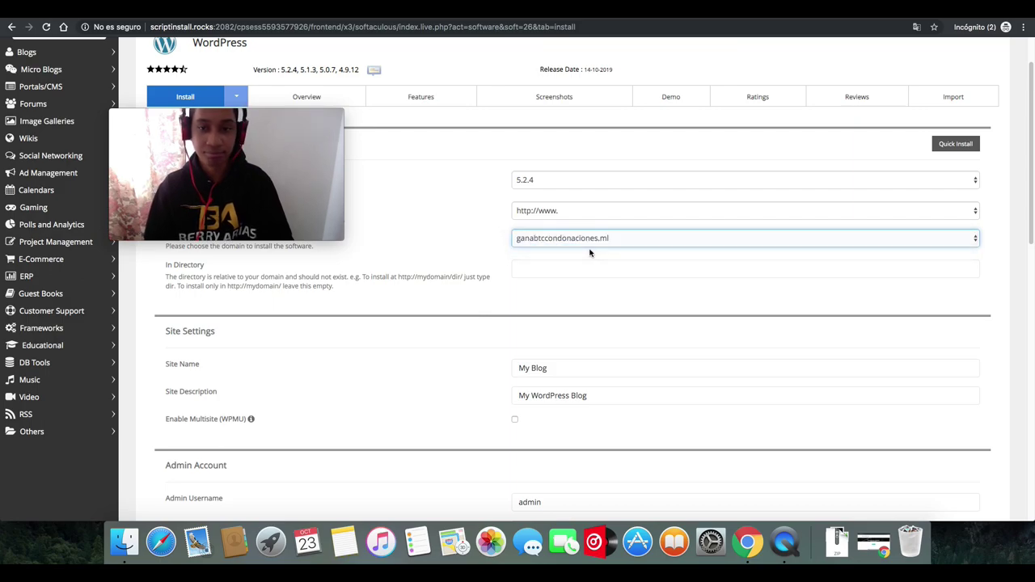
- Leave the install directory empty and set site name 'Mi primer Pagina Web' and description 'Mi Slogan'
left_click(542, 271)
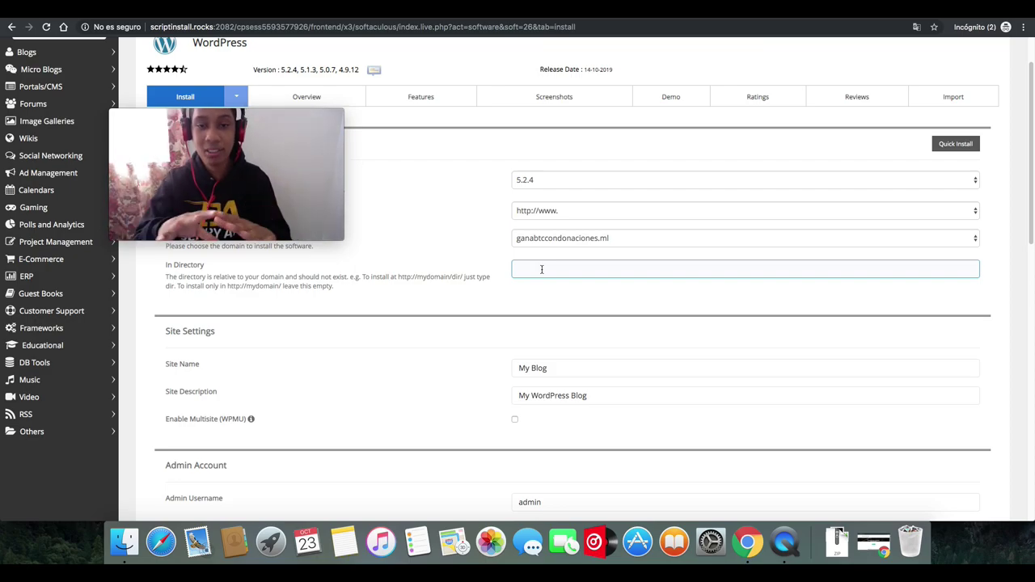
left_click(1011, 251)
scroll(1021, 237, "down", 3)
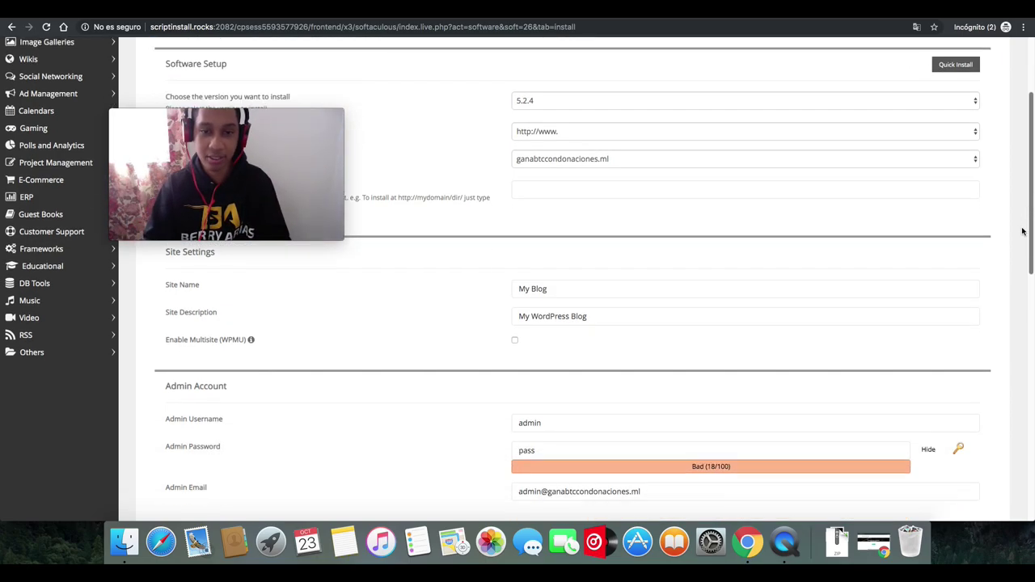
left_click(571, 265)
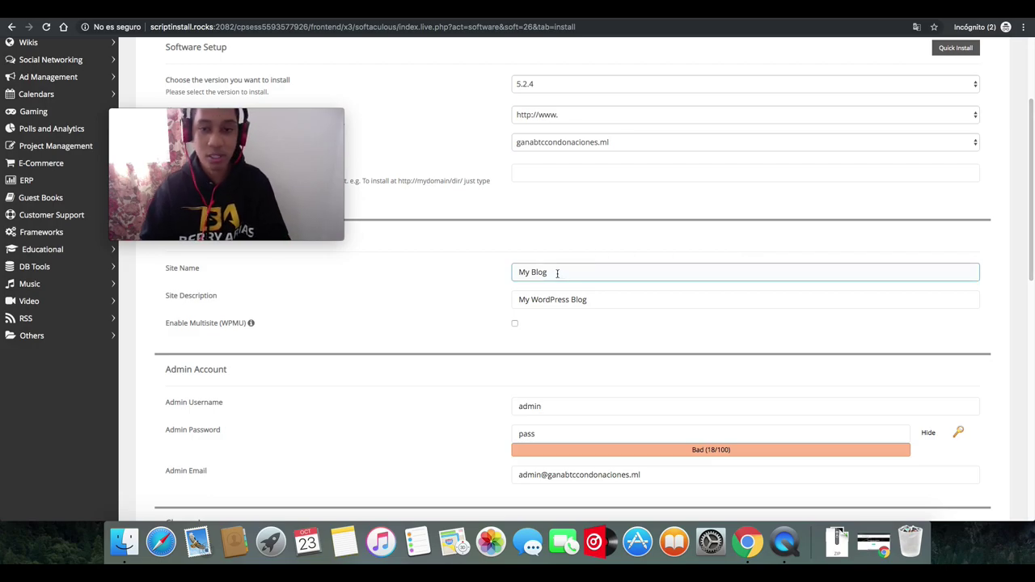
left_click_drag(558, 273, 497, 268)
type("Mi primer")
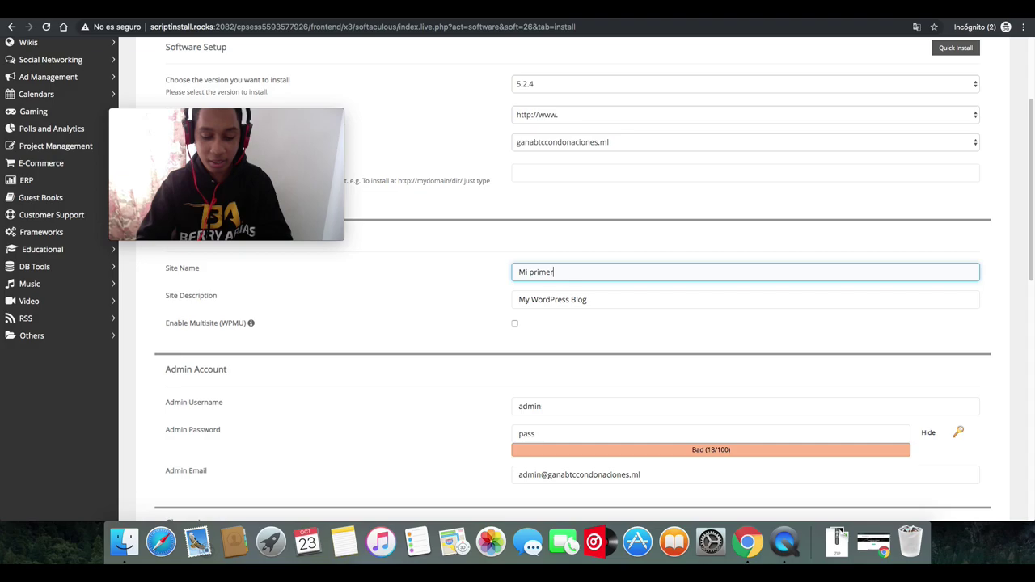
type(" Pagina Web")
left_click_drag(585, 296, 521, 299)
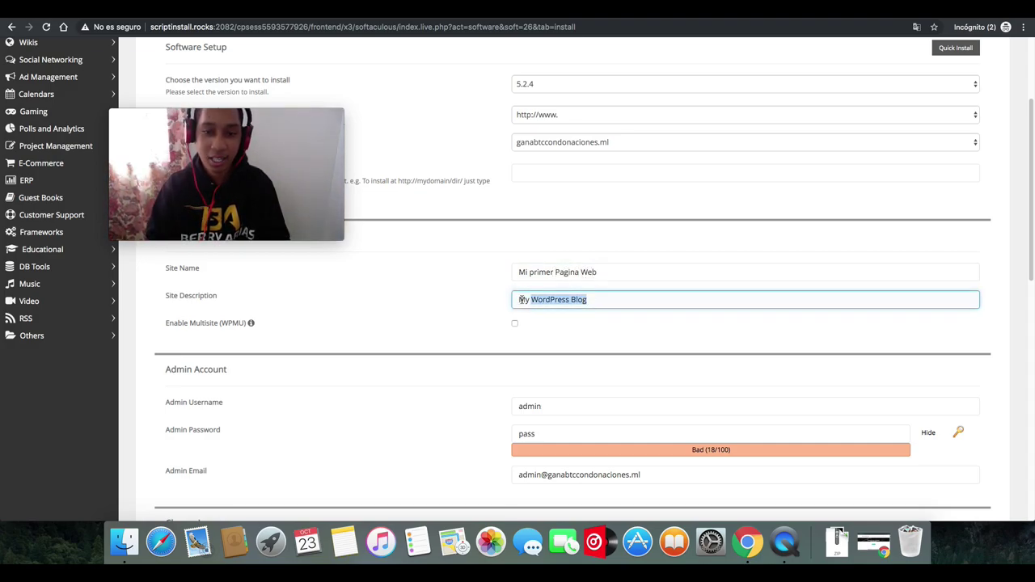
type("Mi Slogan")
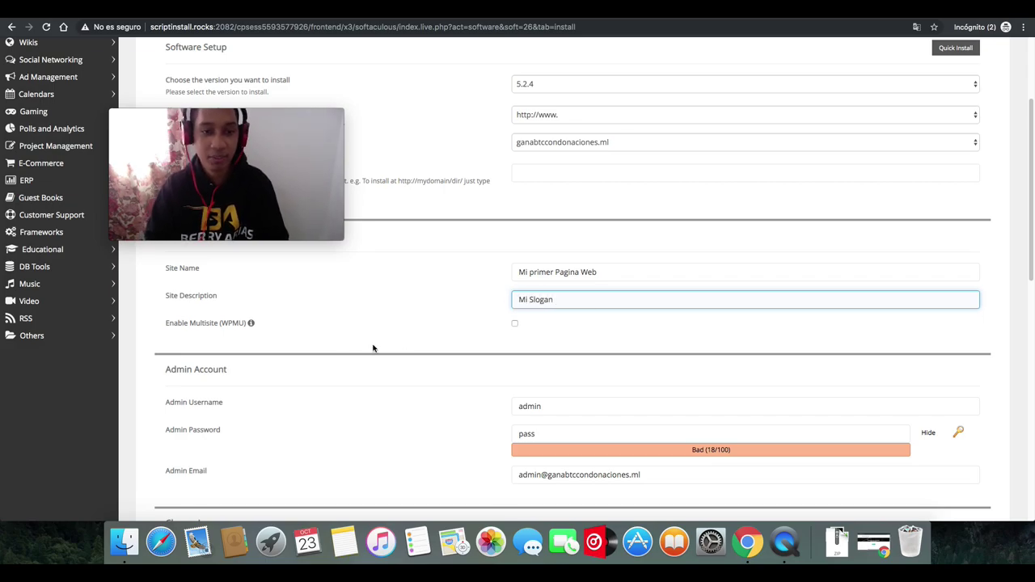
left_click(364, 314)
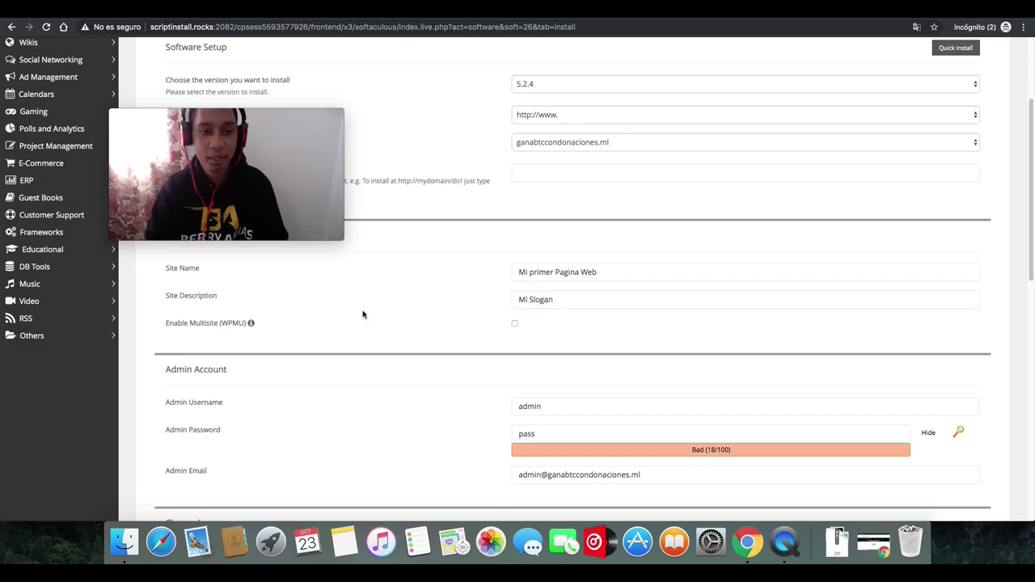
- Strengthen the admin password by appending digits and review the admin username and e-mail
scroll(1023, 280, "down", 3)
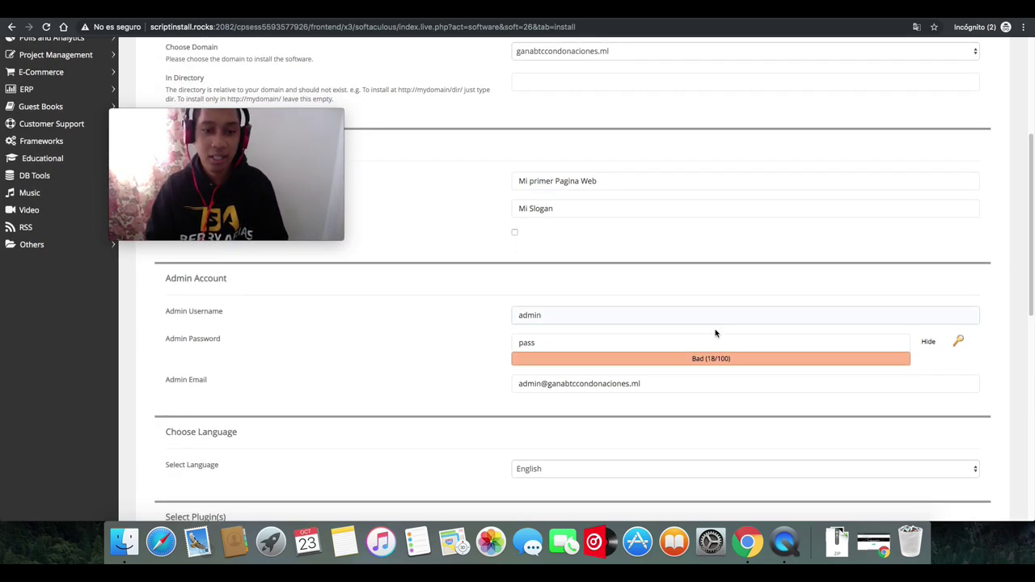
left_click(567, 319)
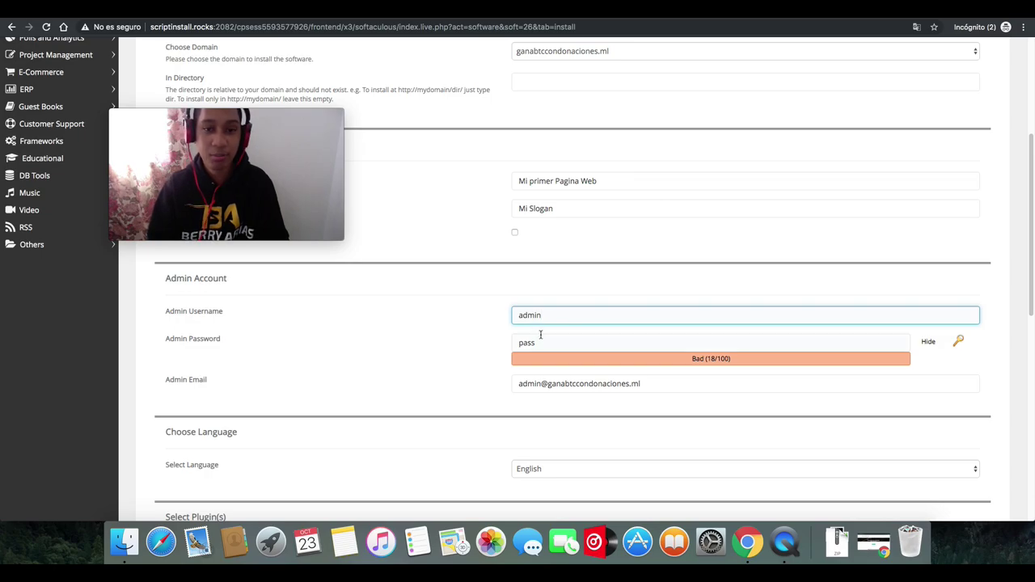
left_click(542, 343)
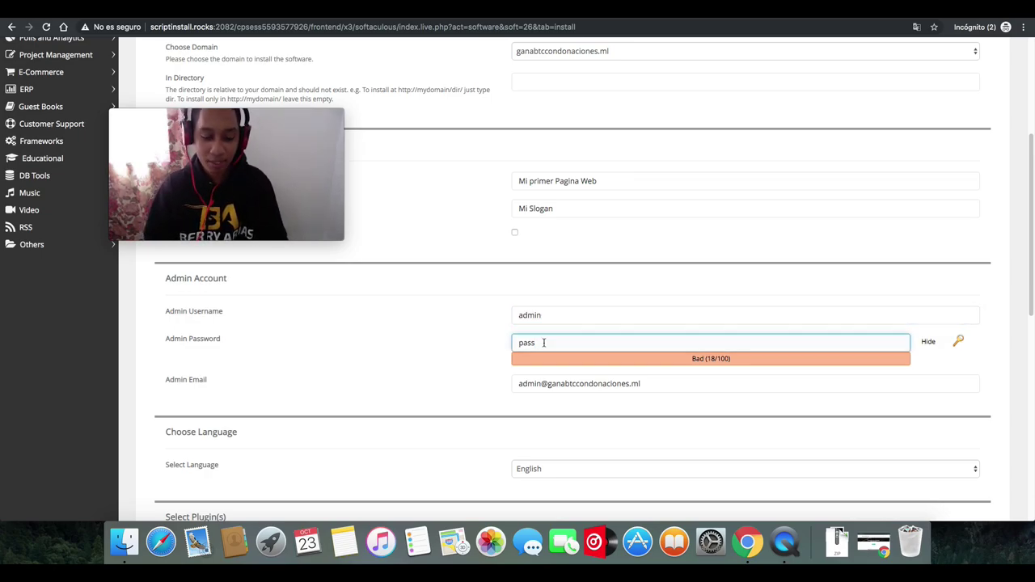
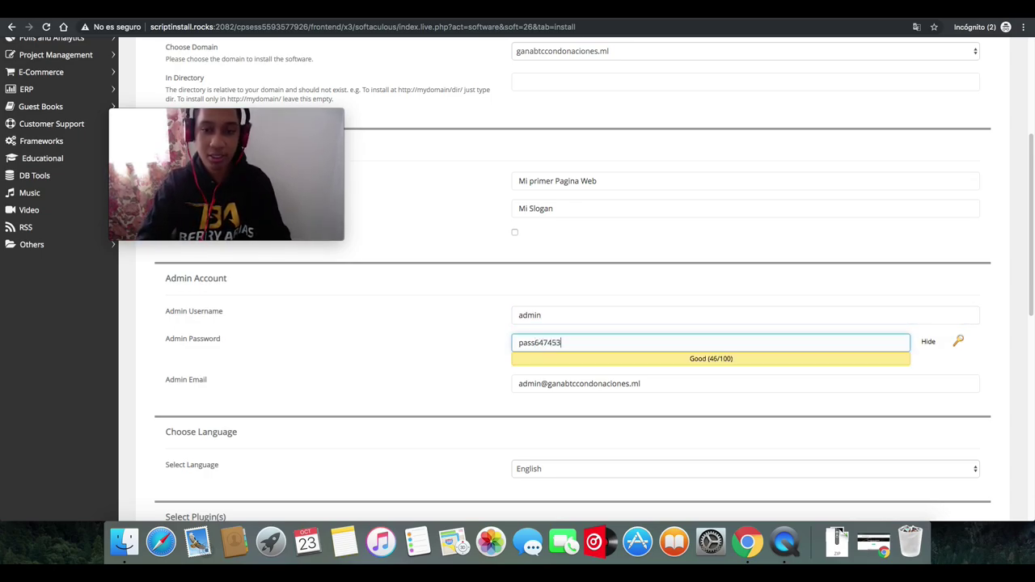
left_click_drag(531, 341, 509, 343)
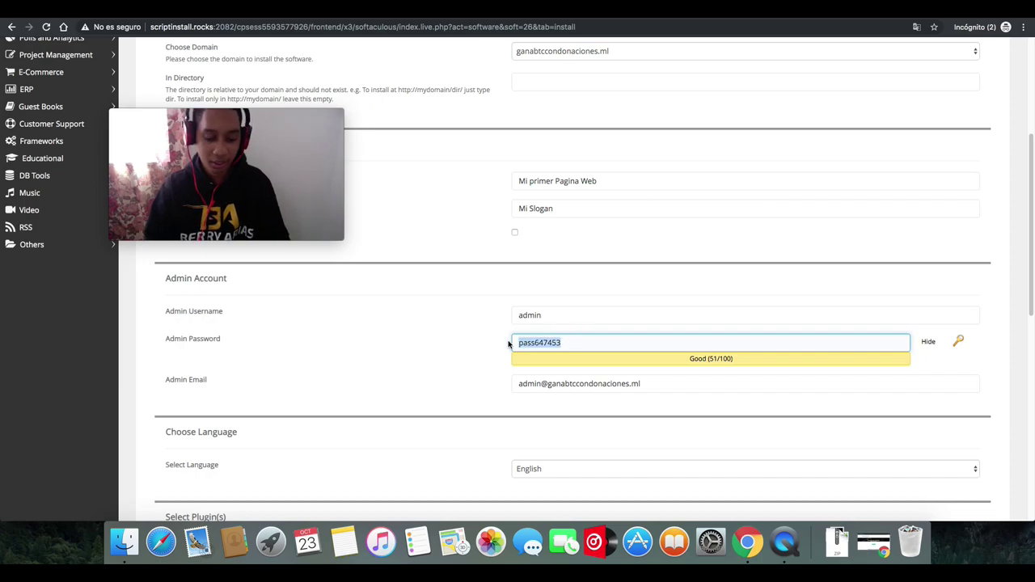
left_click_drag(1027, 290, 1018, 322)
left_click(595, 292)
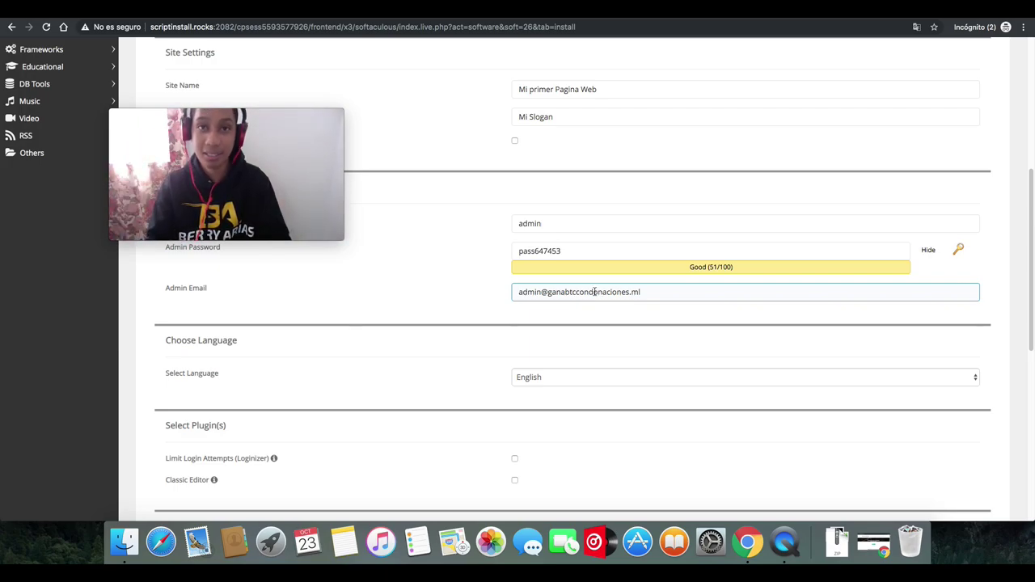
left_click_drag(1028, 314, 1020, 349)
- Set the installation language to Spanish
left_click(784, 292)
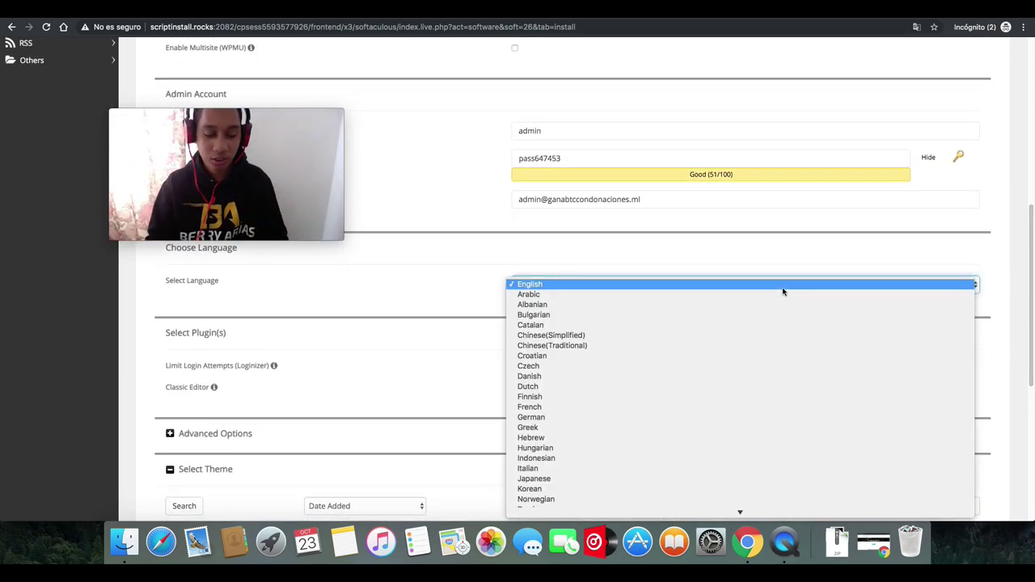
key("s")
scroll(544, 503, "down", 1)
left_click(544, 503)
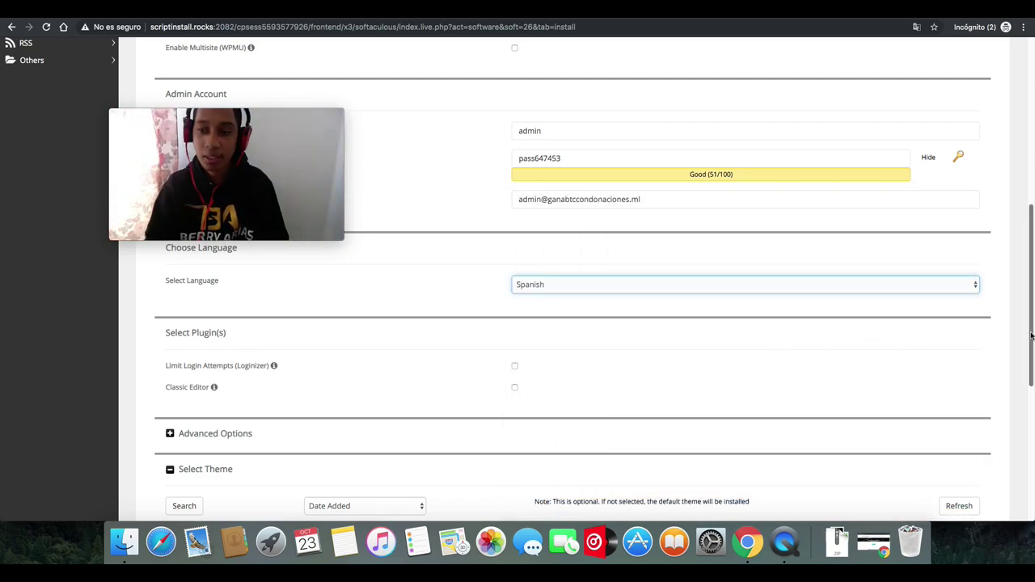
scroll(1022, 384, "down", 3)
scroll(1020, 396, "down", 5)
- Page through the theme carousel, pick the Organization theme, and launch the WordPress install
scroll(1012, 439, "up", 2)
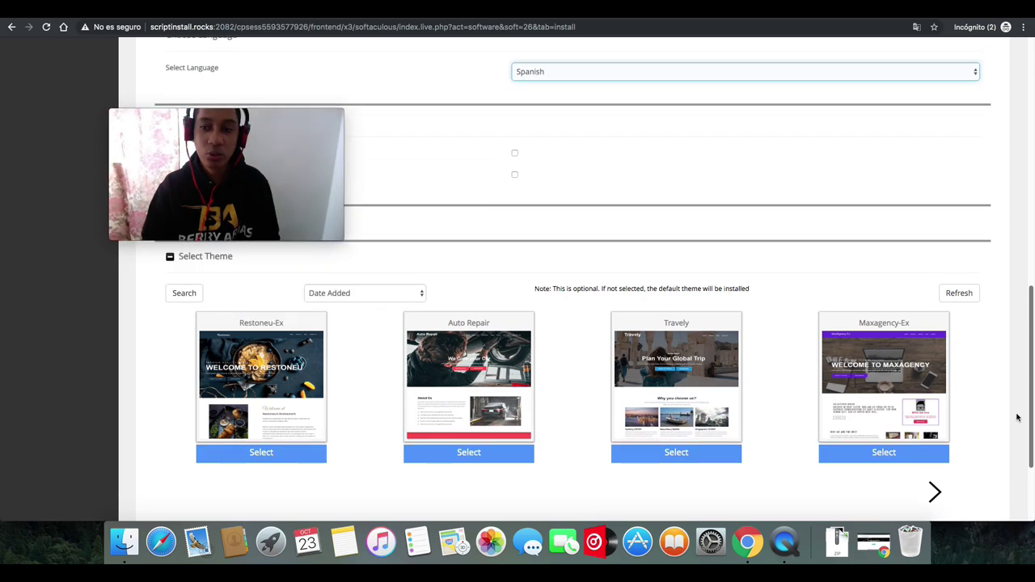
scroll(1017, 415, "down", 2)
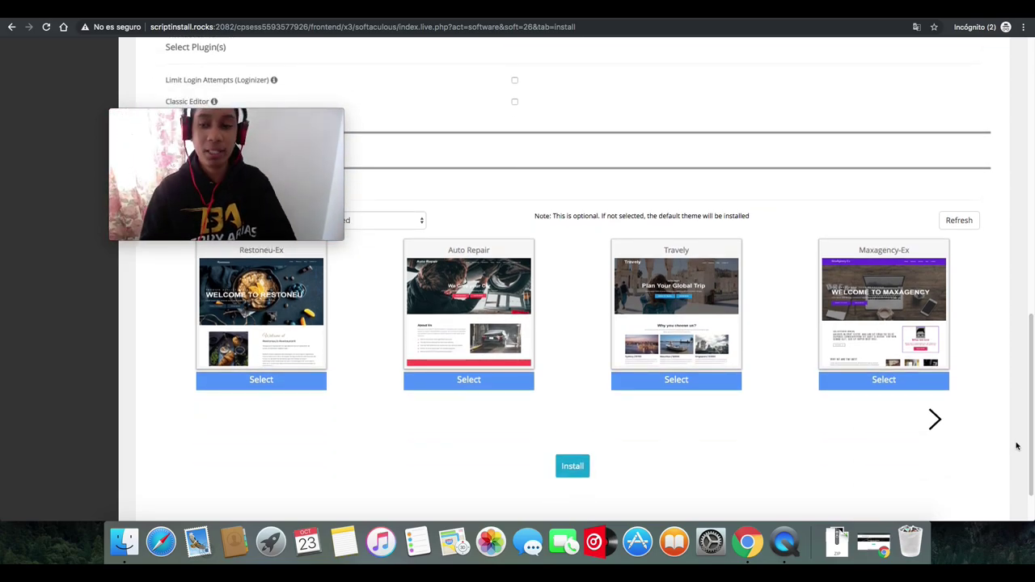
left_click(935, 419)
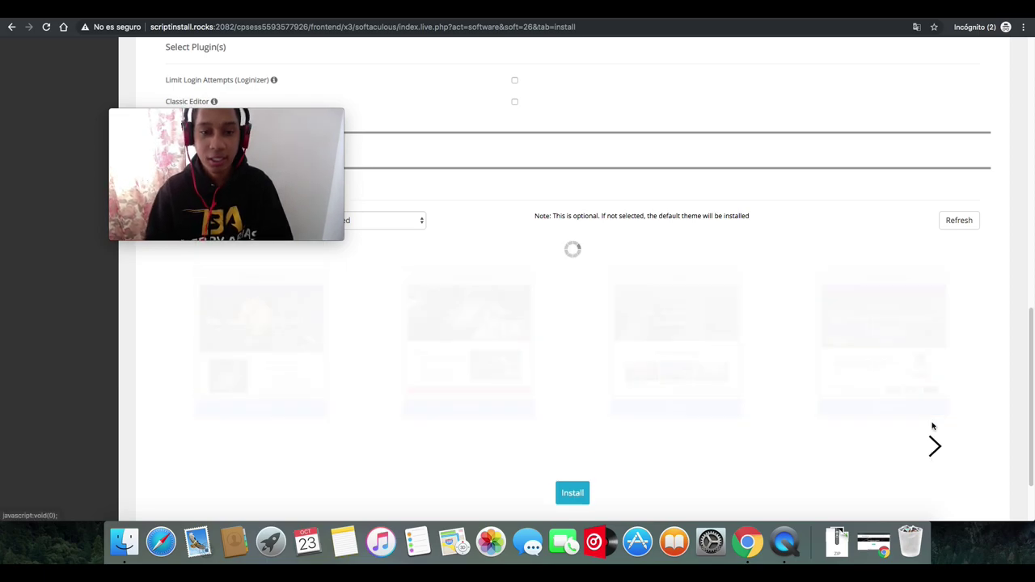
left_click(934, 429)
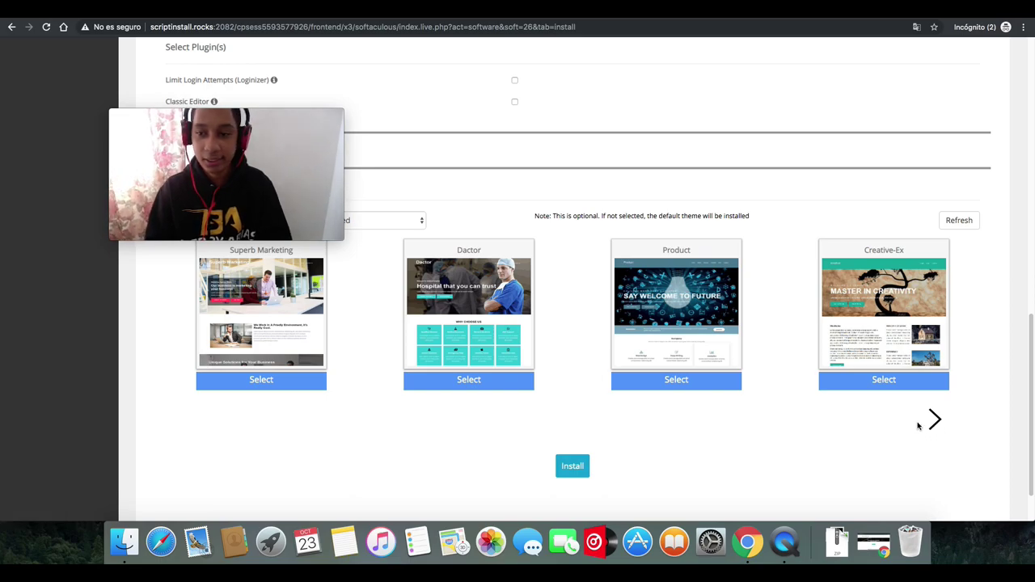
left_click(935, 424)
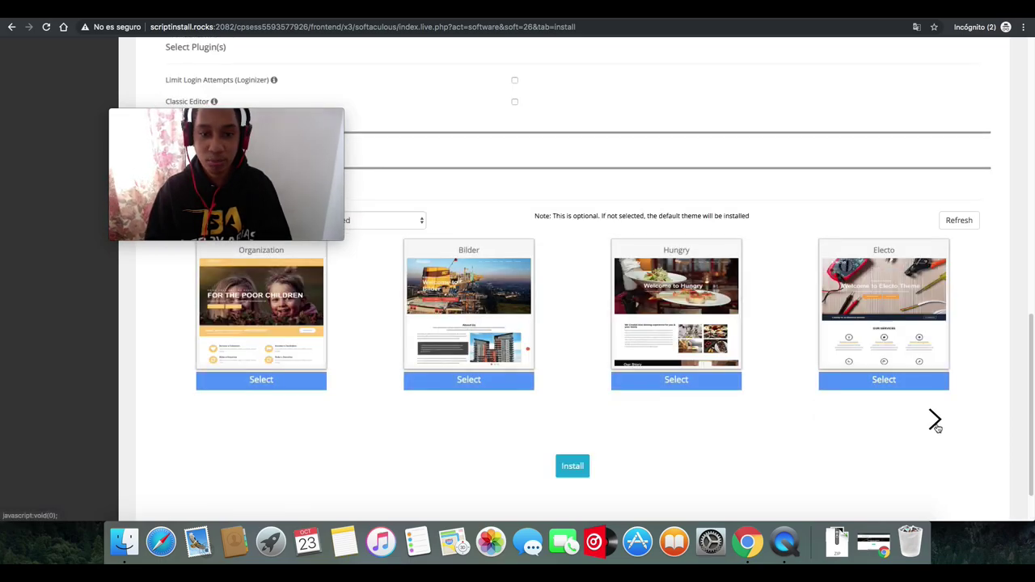
left_click(248, 323)
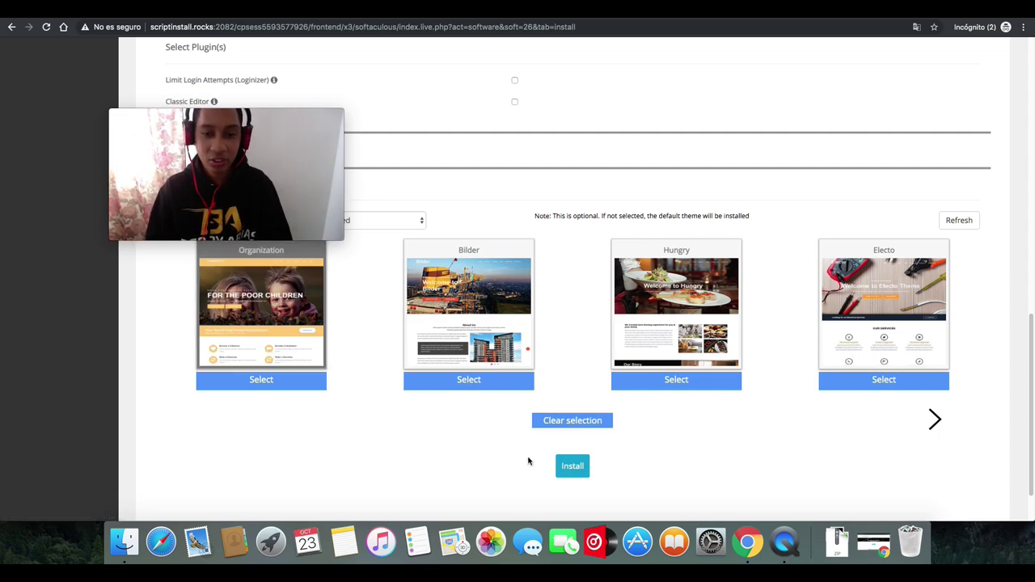
left_click(571, 476)
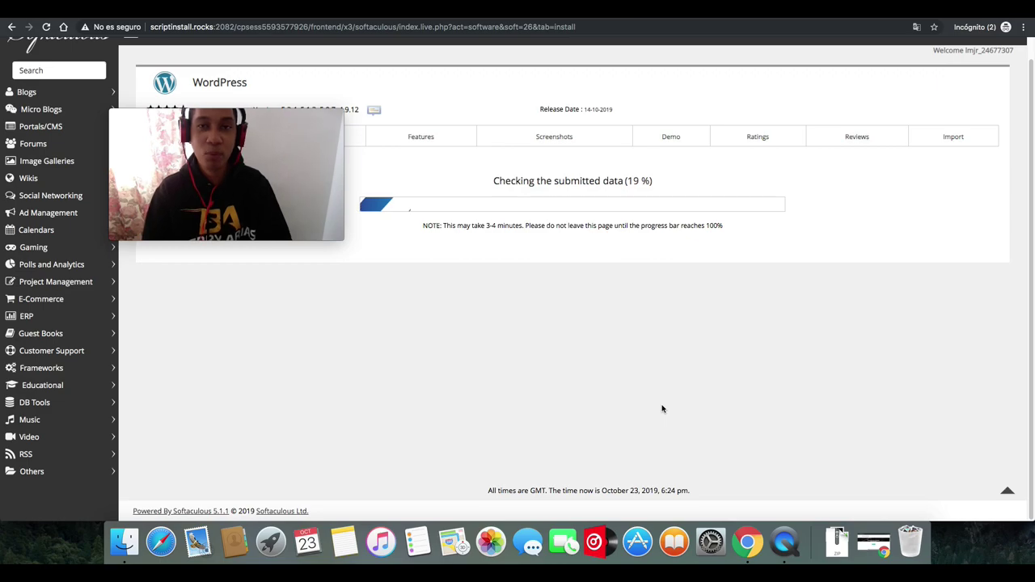
- Wait for WordPress to finish installing on ganabtccondonaciones.ml until the wp-admin URL is listed
mouse_move(274, 114)
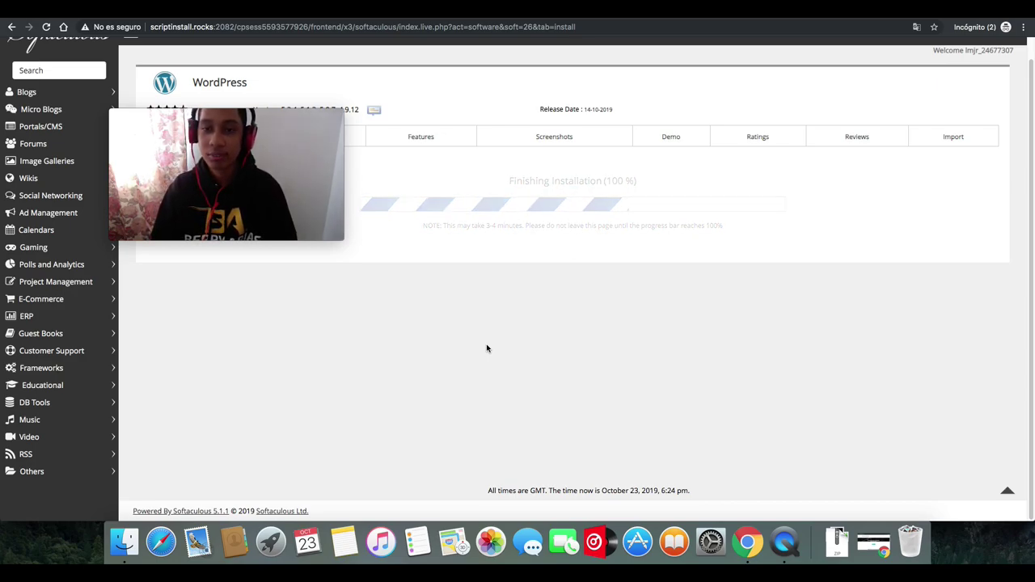
left_click_drag(308, 112, 832, 152)
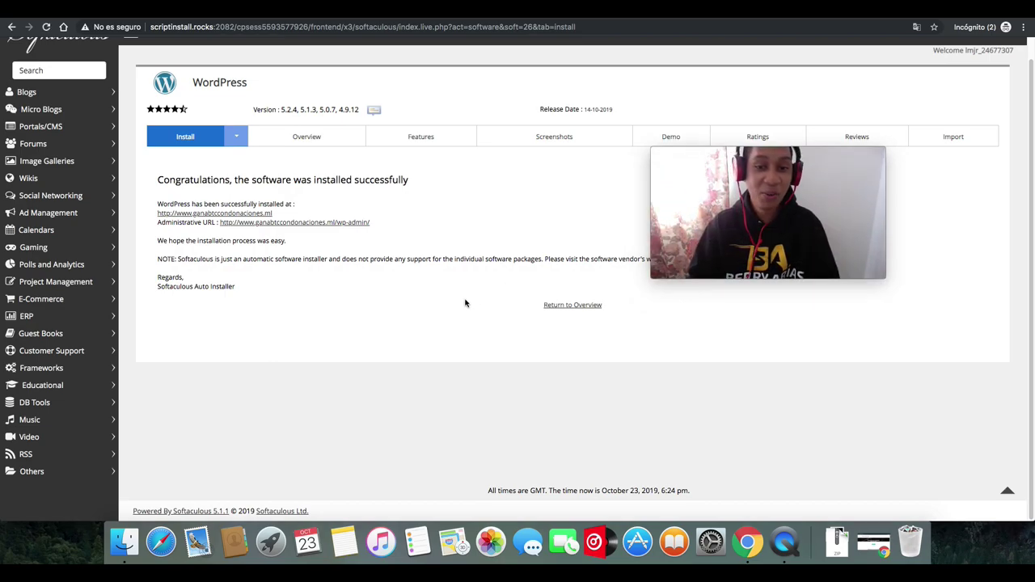
- View the new 'Mi primer Pagina Web' homepage and scroll back to its top
left_click(194, 213)
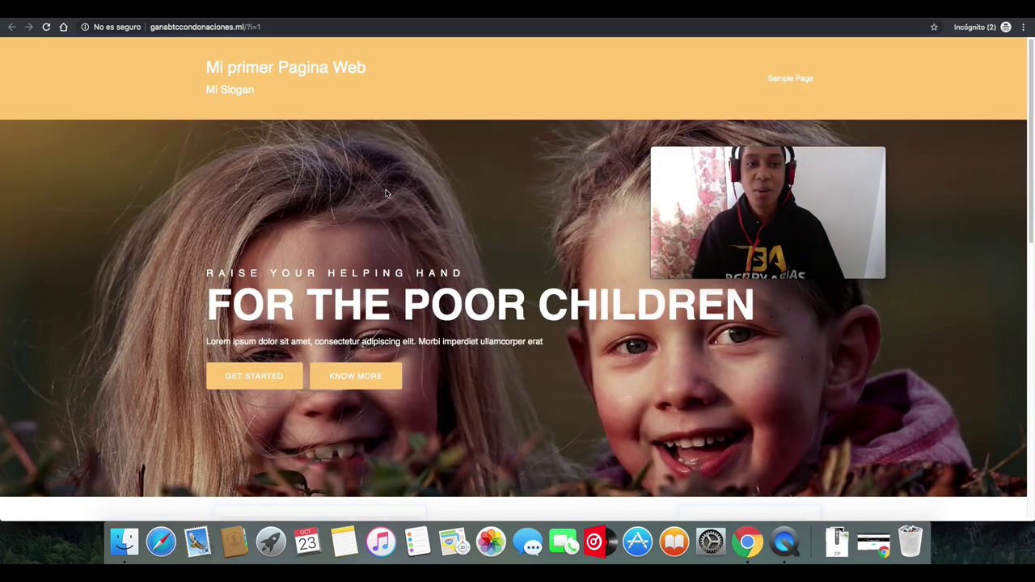
left_click_drag(1029, 76, 1009, 91)
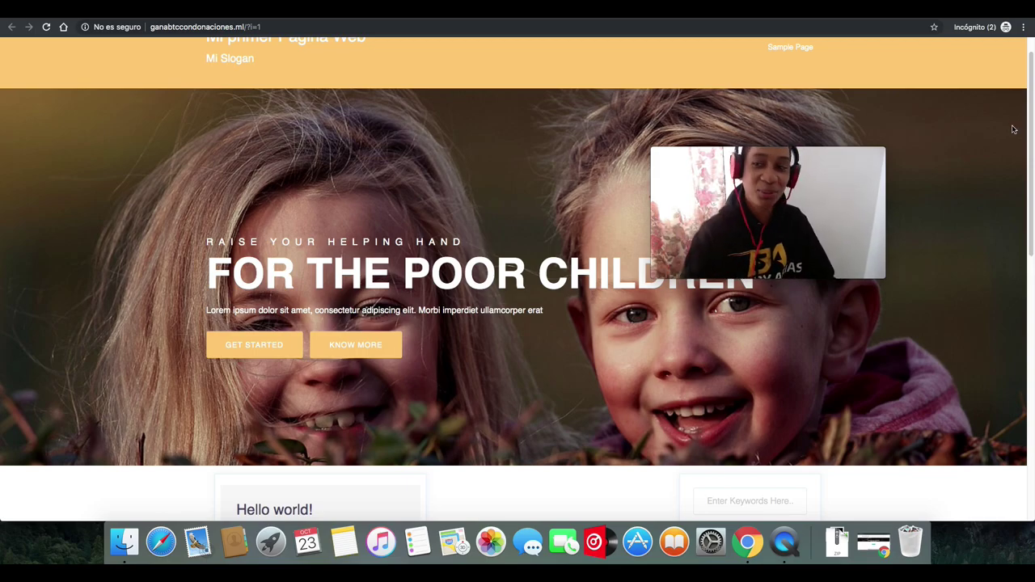
scroll(1029, 99, "up", 2)
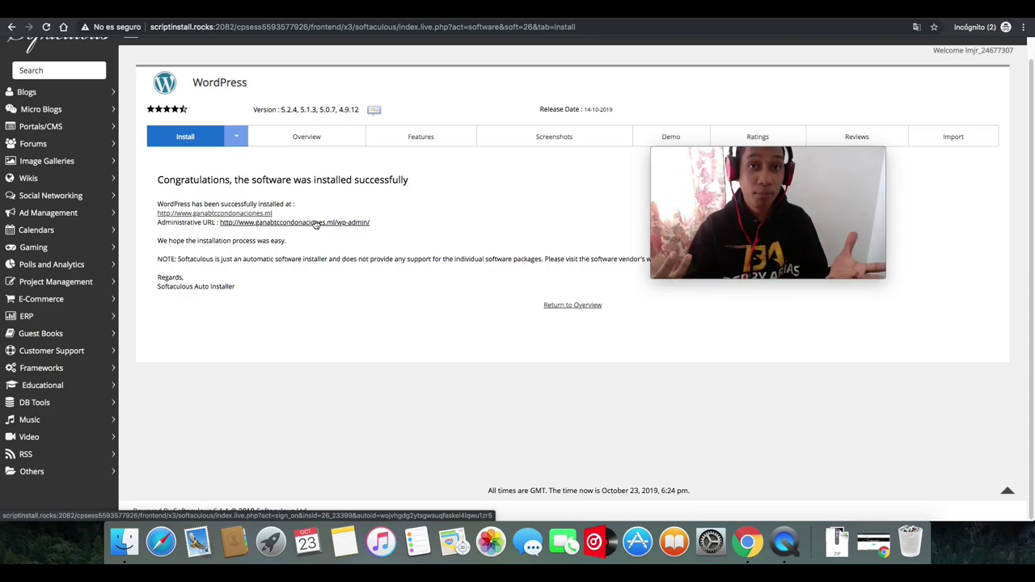
- Open the wp-admin dashboard, then go to Apariencia > Temas
left_click(316, 223)
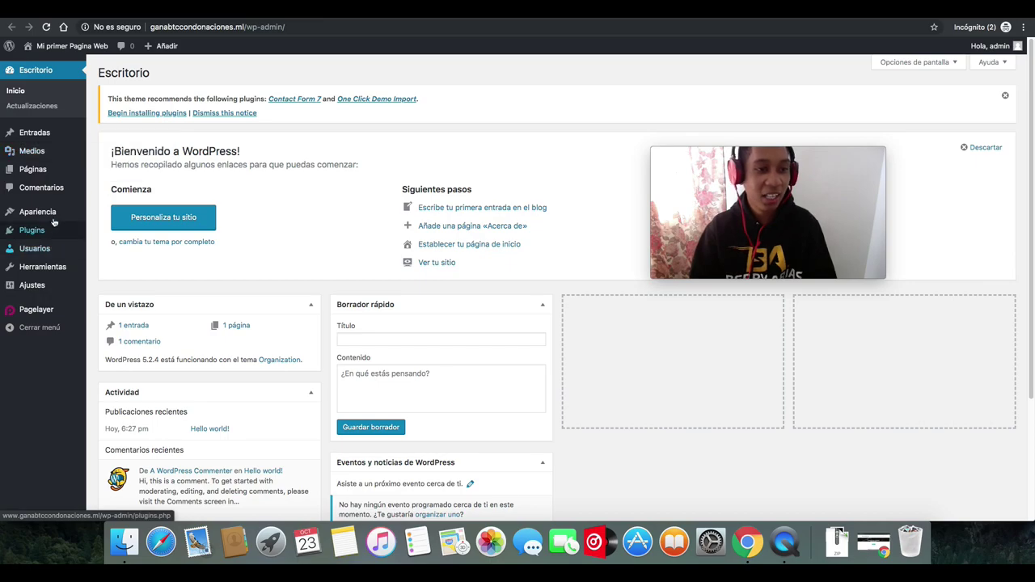
mouse_move(40, 218)
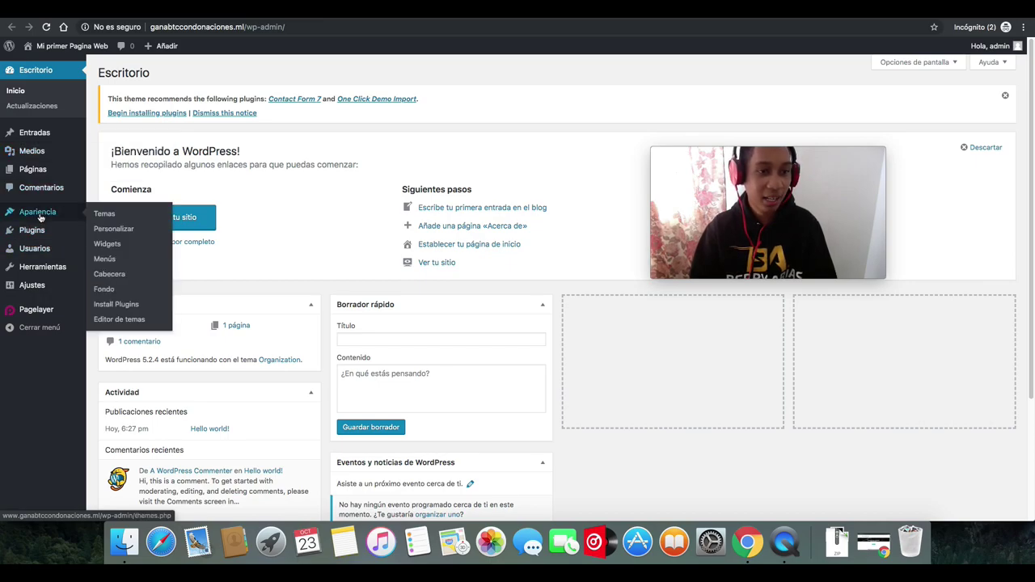
left_click(99, 219)
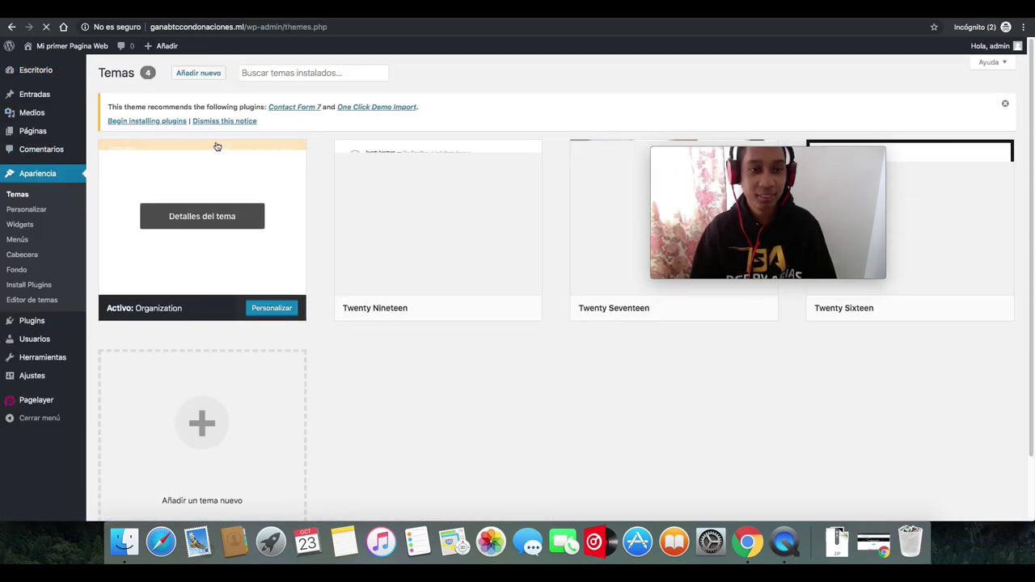
- Add a new theme from the Populares list, scrolling the grid to the Futurio thumbnail
left_click(196, 78)
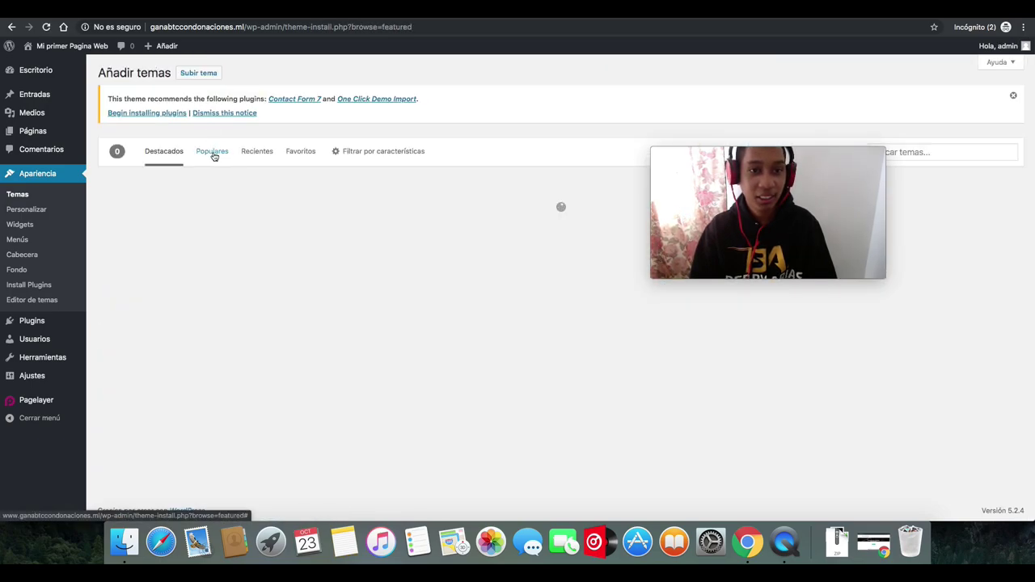
left_click(209, 156)
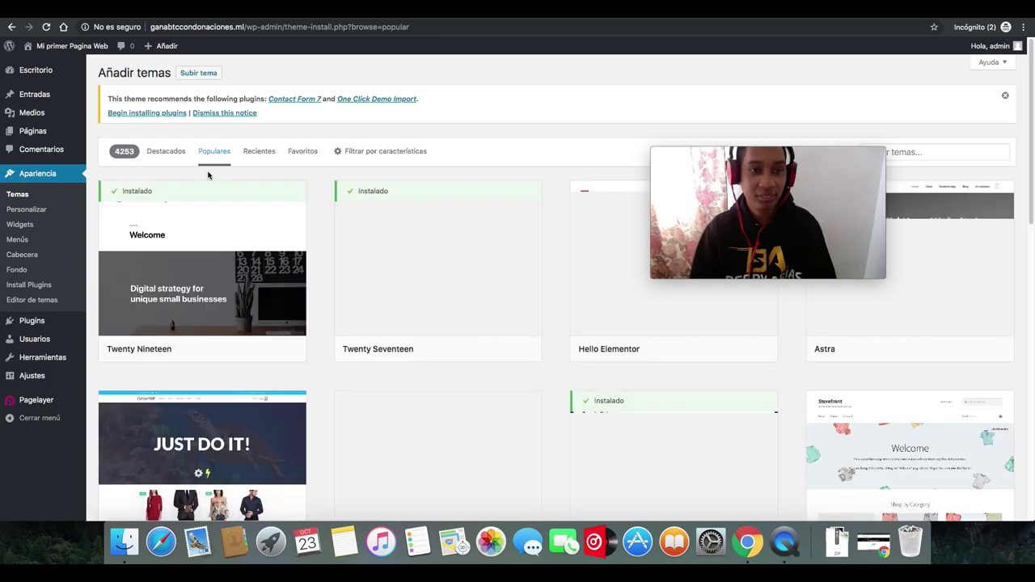
left_click_drag(817, 156, 409, 74)
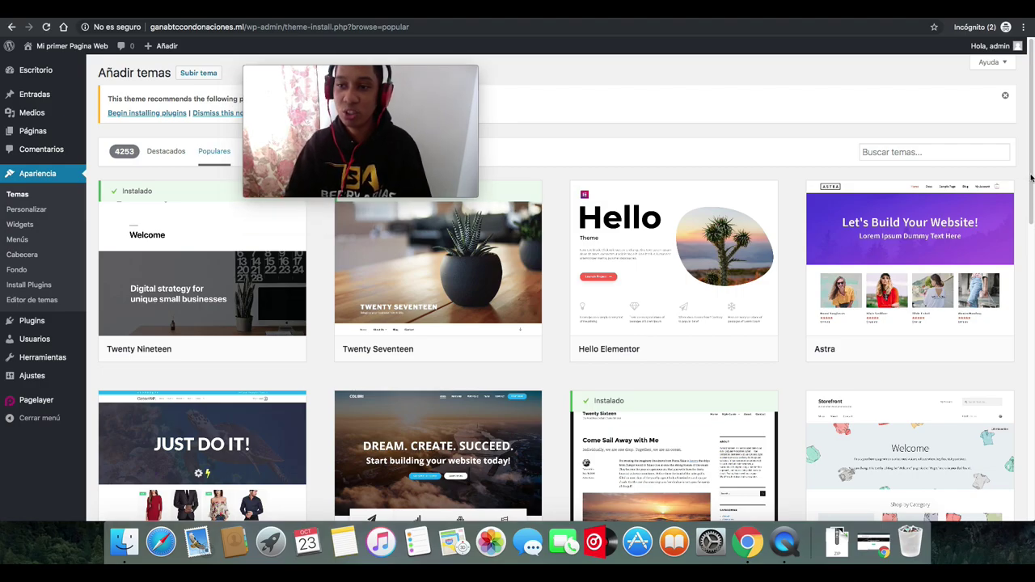
scroll(1015, 390, "down", 10)
scroll(1017, 439, "down", 9)
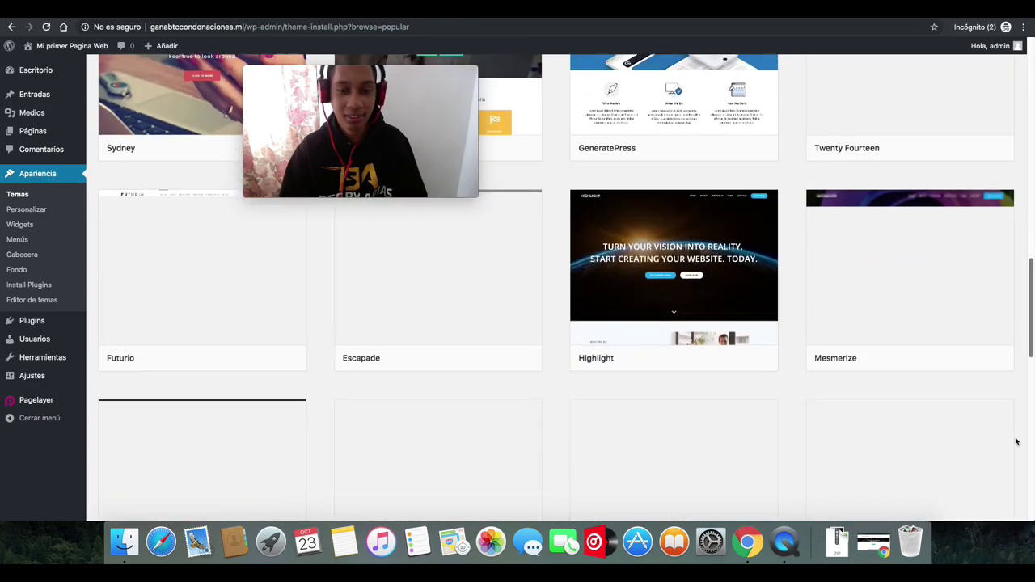
scroll(1033, 261, "up", 7)
scroll(1033, 260, "up", 10)
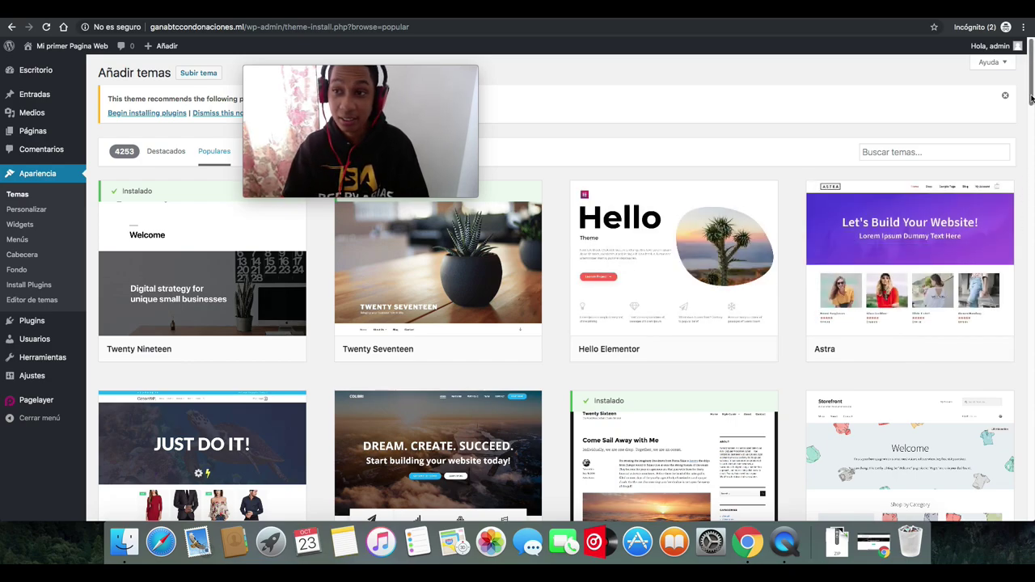
left_click_drag(1031, 98, 999, 292)
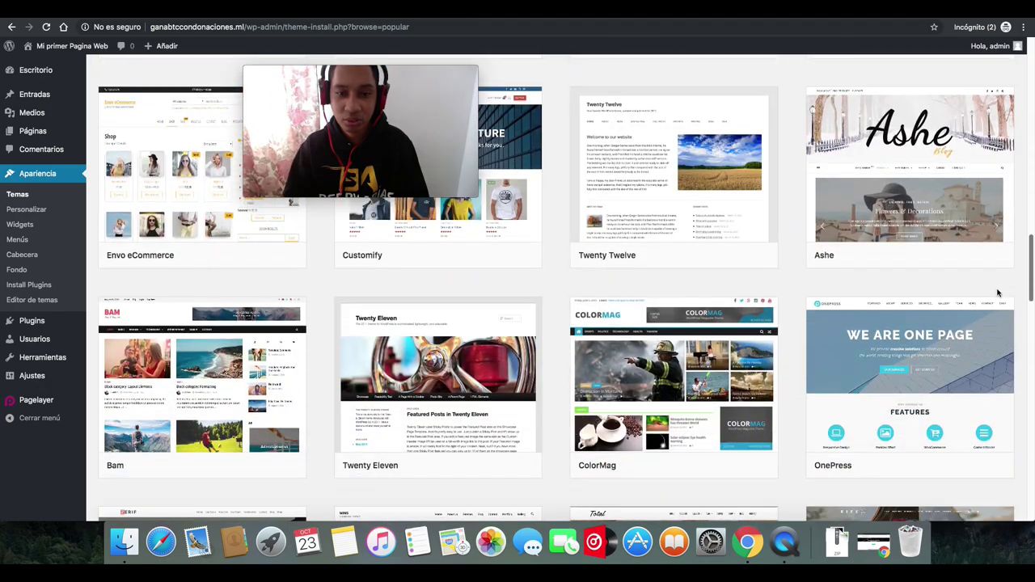
scroll(999, 292, "down", 3)
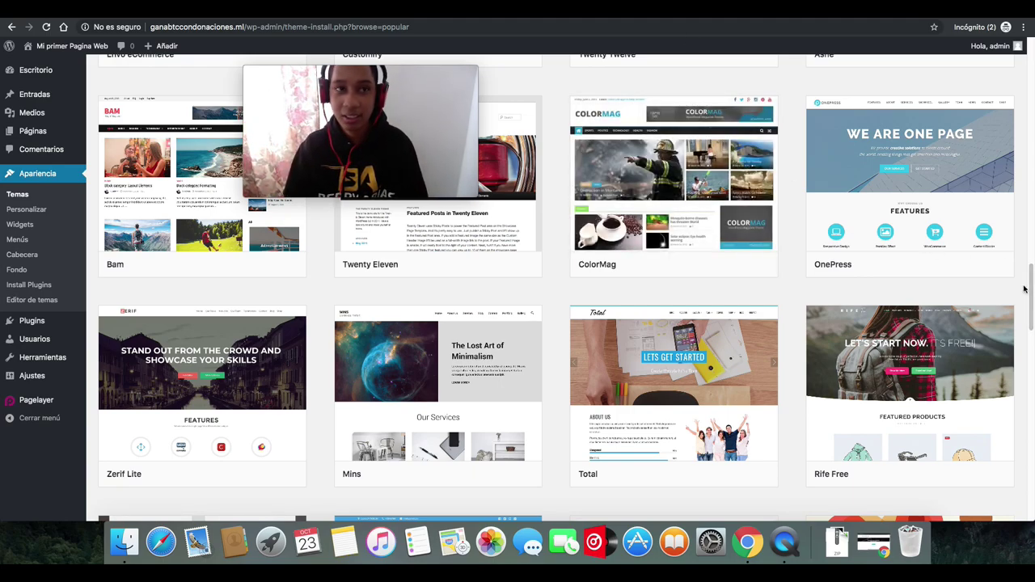
left_click_drag(1031, 295, 1013, 215)
- Install and activate Futurio, then bring up the admin-bar site name's context menu
mouse_move(165, 315)
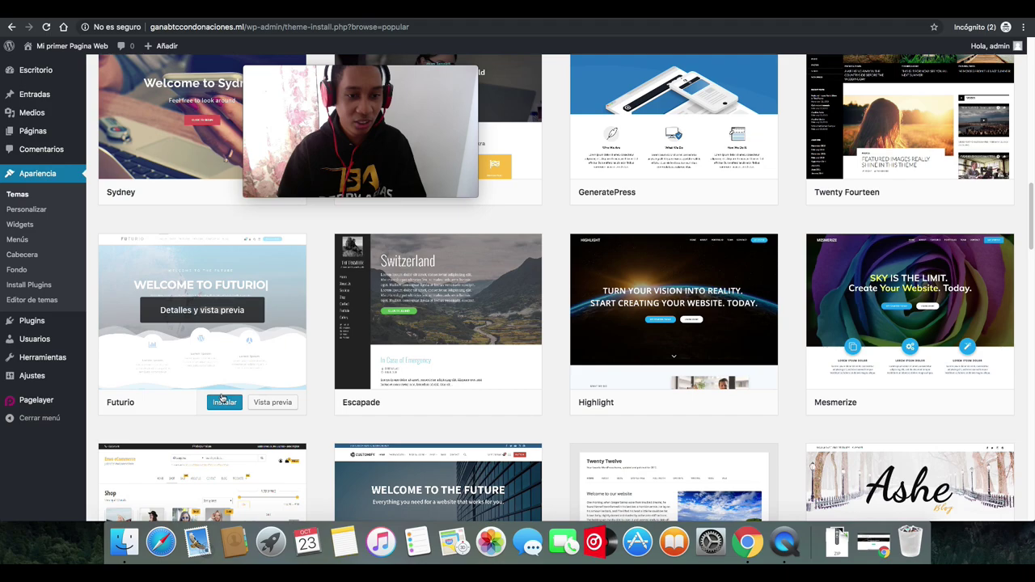
left_click(226, 405)
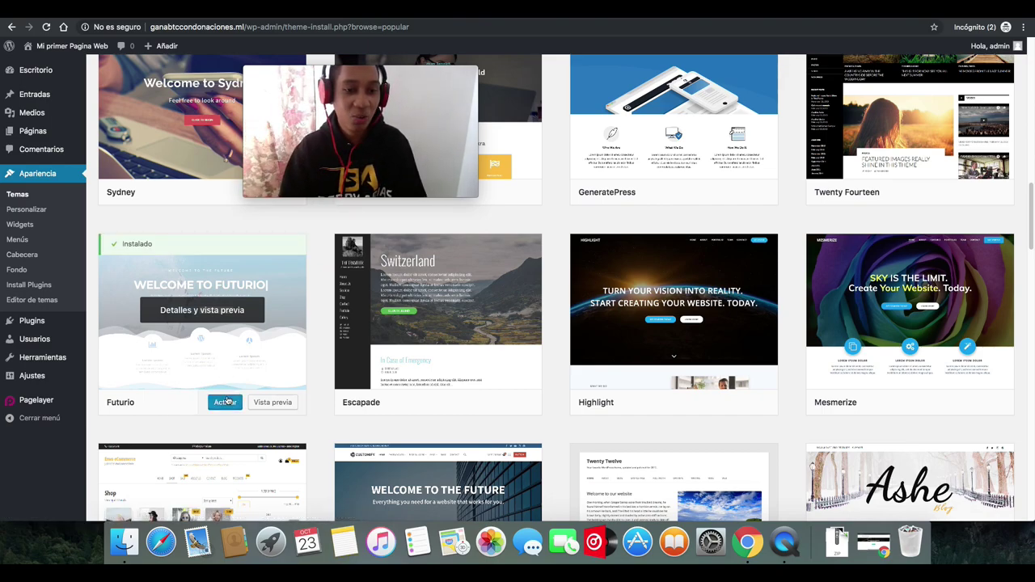
left_click(225, 403)
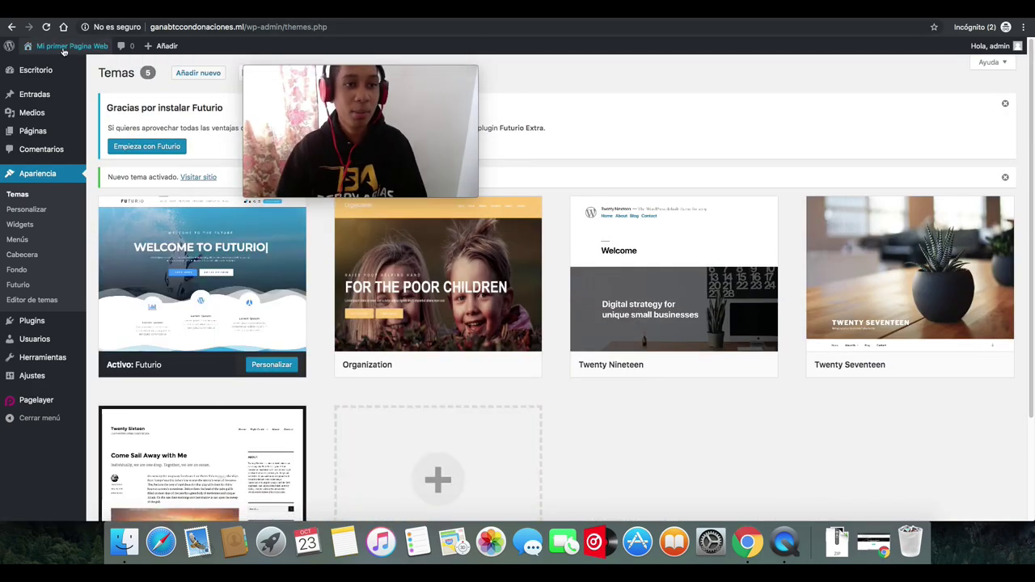
mouse_move(63, 51)
right_click(42, 65)
- View the live homepage with Futurio in a new tab, then close it to return to Temas
left_click(105, 70)
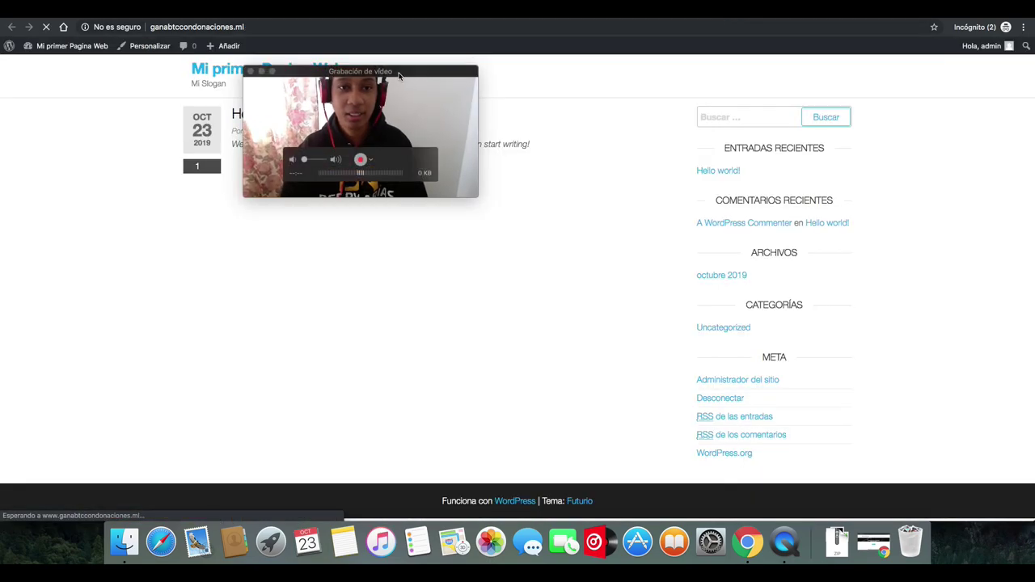
left_click_drag(399, 75, 537, 212)
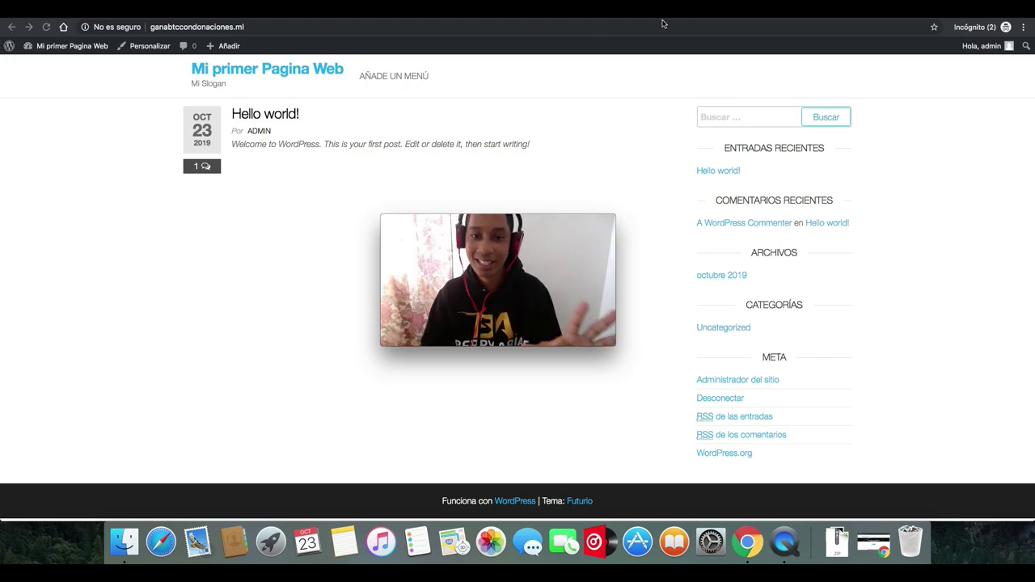
key("super+w")
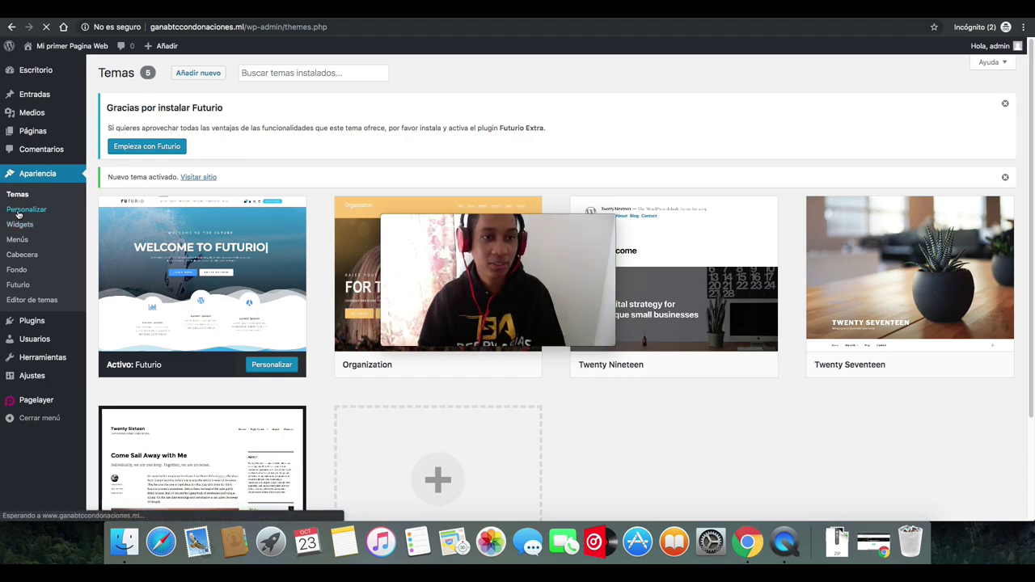
left_click(19, 211)
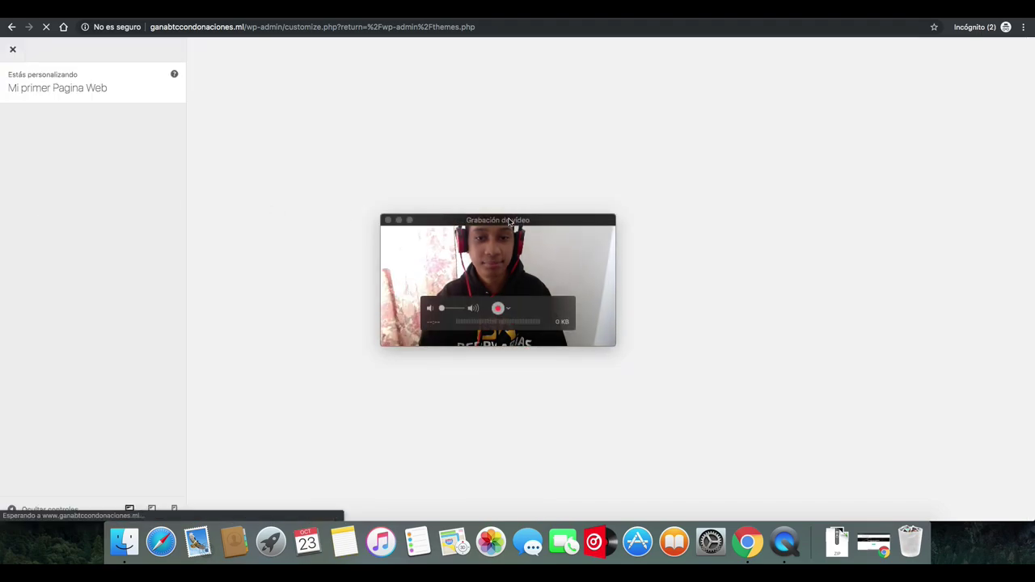
left_click_drag(510, 220, 744, 95)
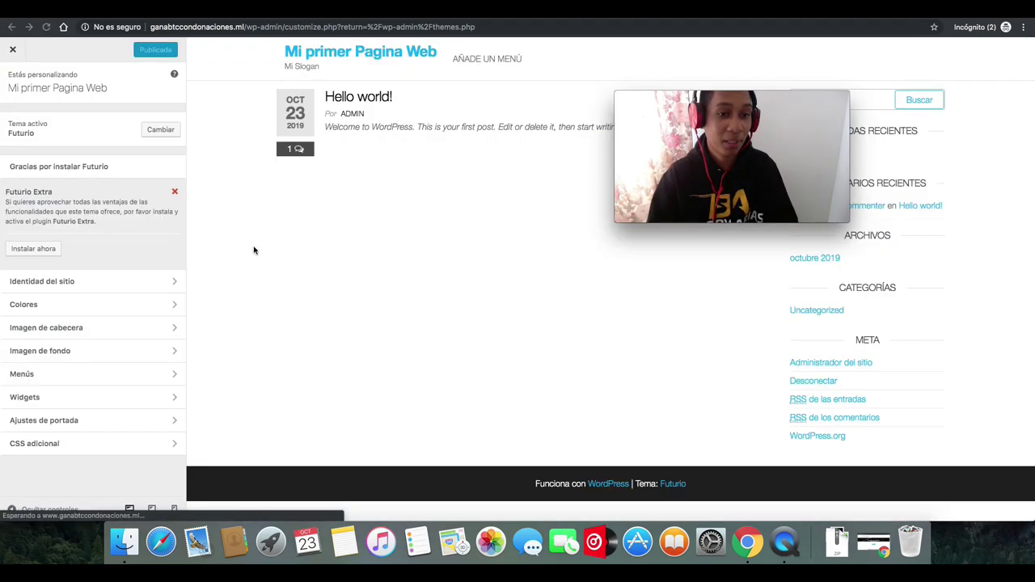
left_click(41, 283)
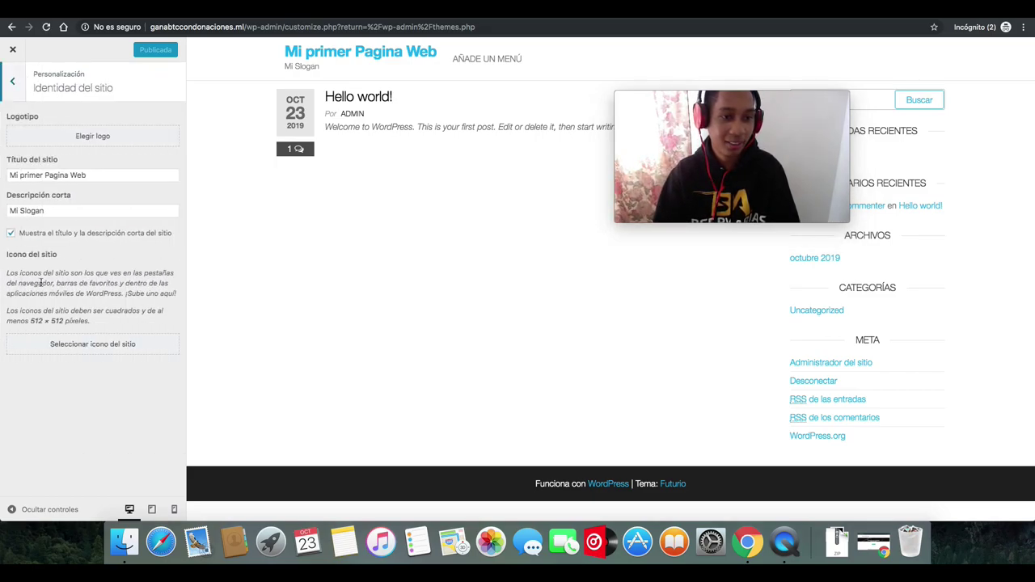
left_click(14, 85)
left_click(57, 304)
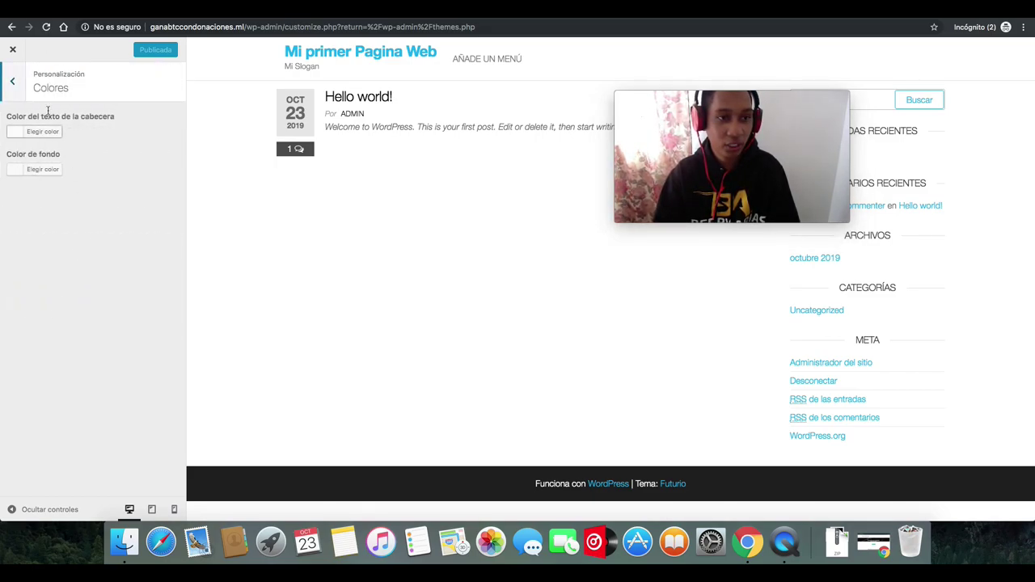
left_click(13, 83)
left_click(56, 376)
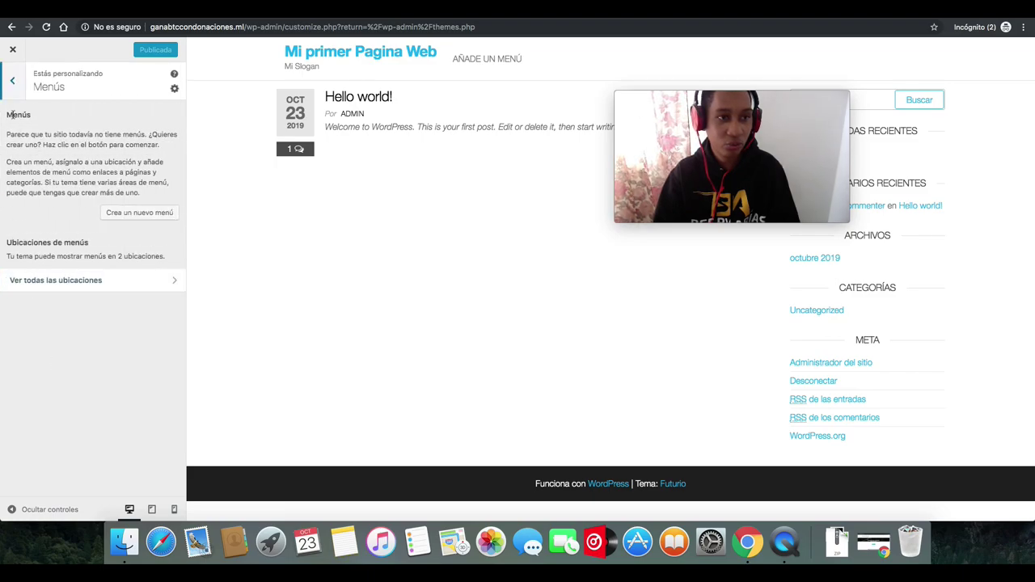
left_click(13, 75)
left_click(13, 51)
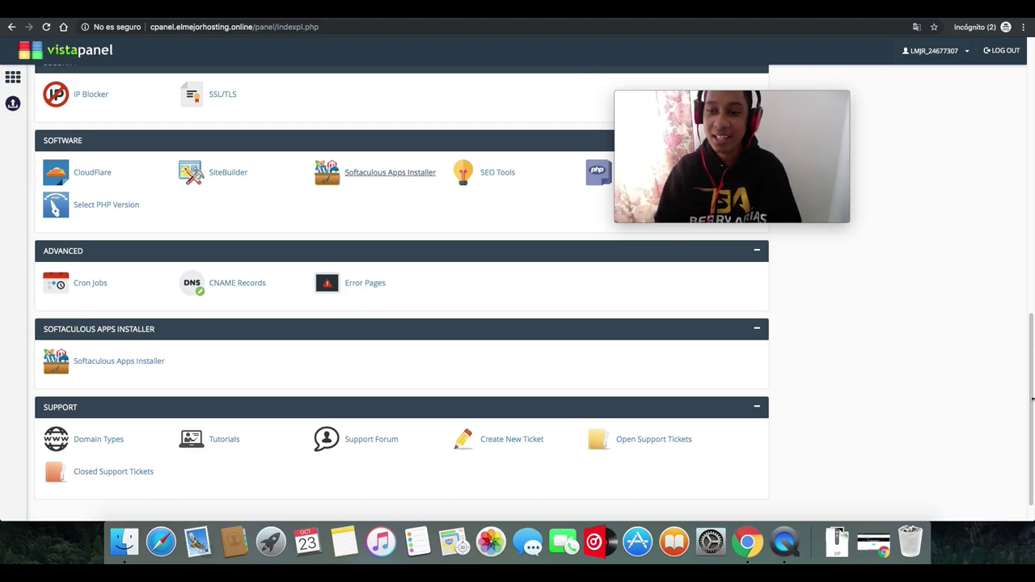
- Scroll the VistaPanel home to the Email section and open Email Accounts
scroll(1021, 159, "up", 10)
scroll(1021, 159, "up", 3)
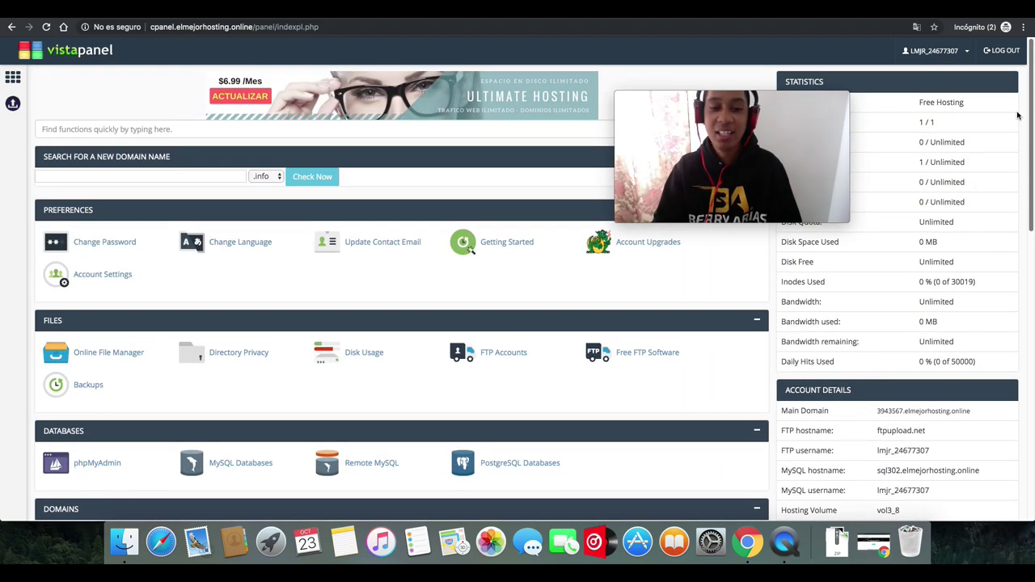
scroll(1021, 194, "down", 4)
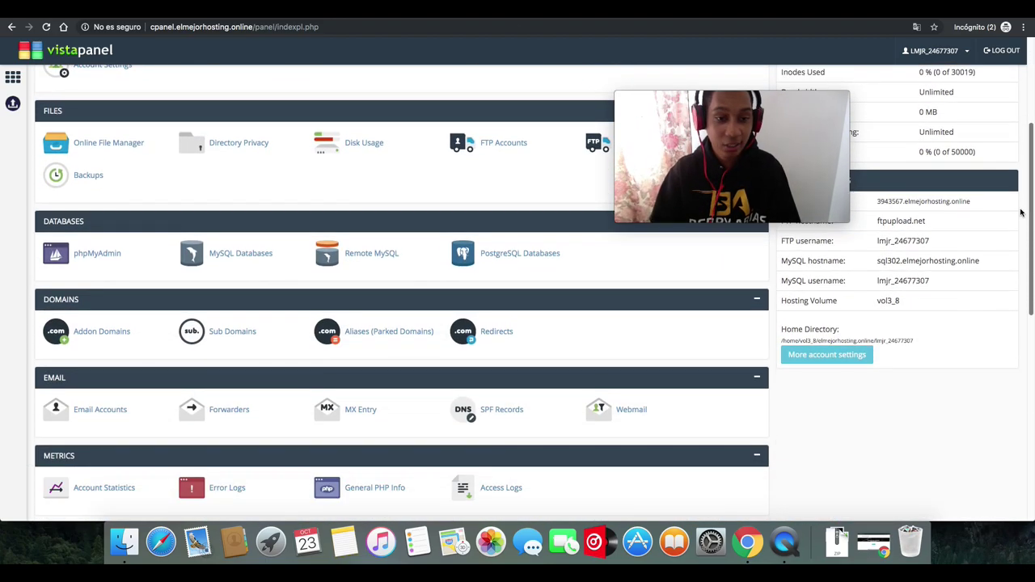
scroll(1017, 255, "down", 2)
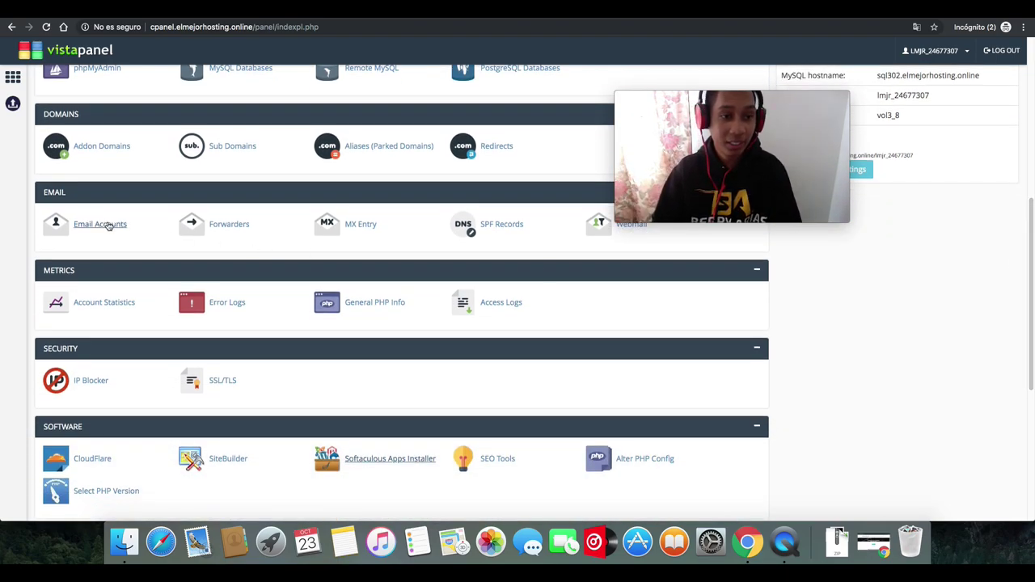
left_click(100, 230)
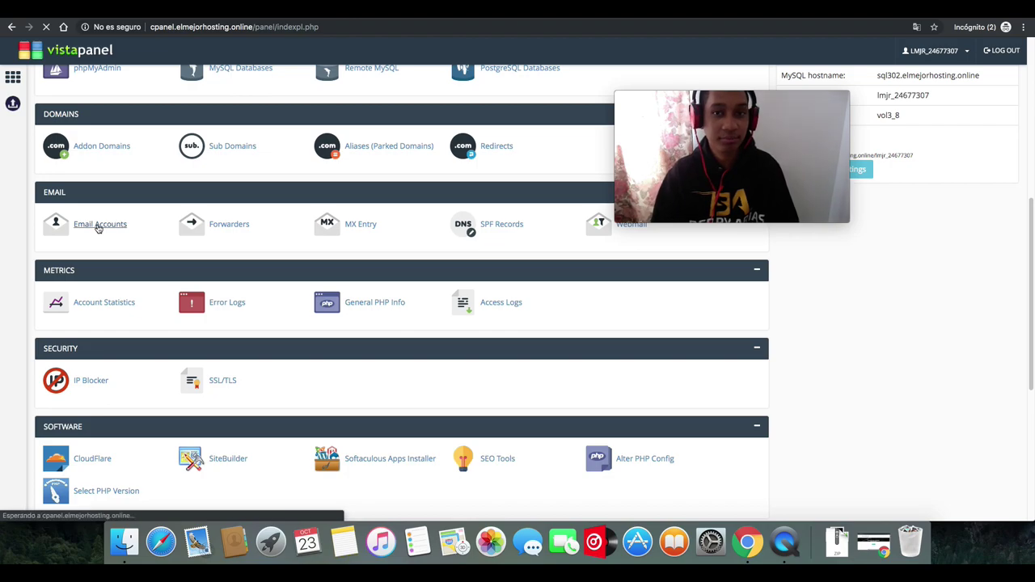